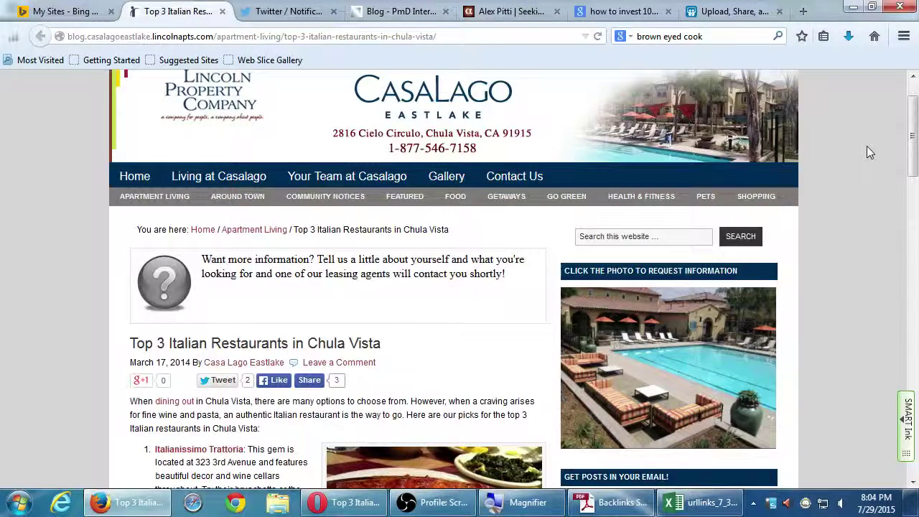
# - Close the open web pages and quit Firefox
pyautogui.hotkey('ctrl', 'Tab')
pyautogui.hotkey('ctrl', 'Tab')
pyautogui.hotkey('ctrl', 'Tab')
pyautogui.hotkey('ctrl', 'Tab')
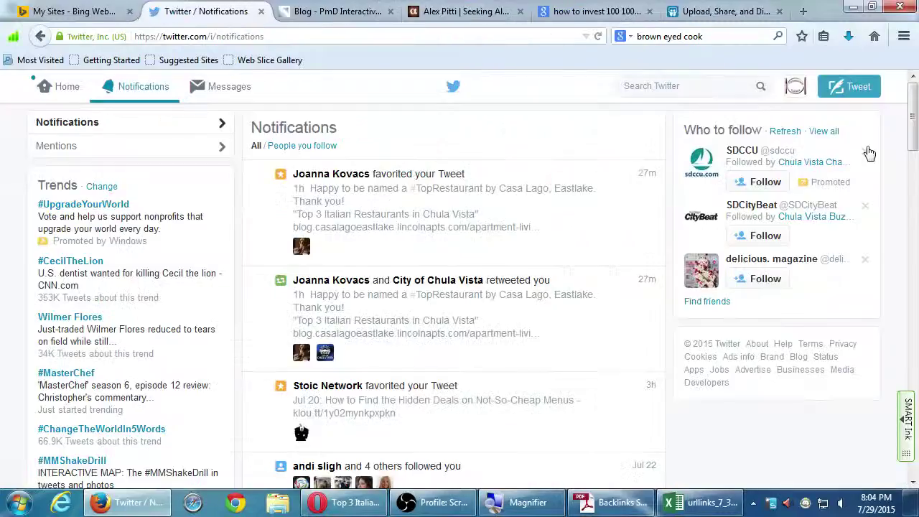
pyautogui.hotkey('ctrl', 'Tab')
pyautogui.hotkey('ctrl', 'Tab')
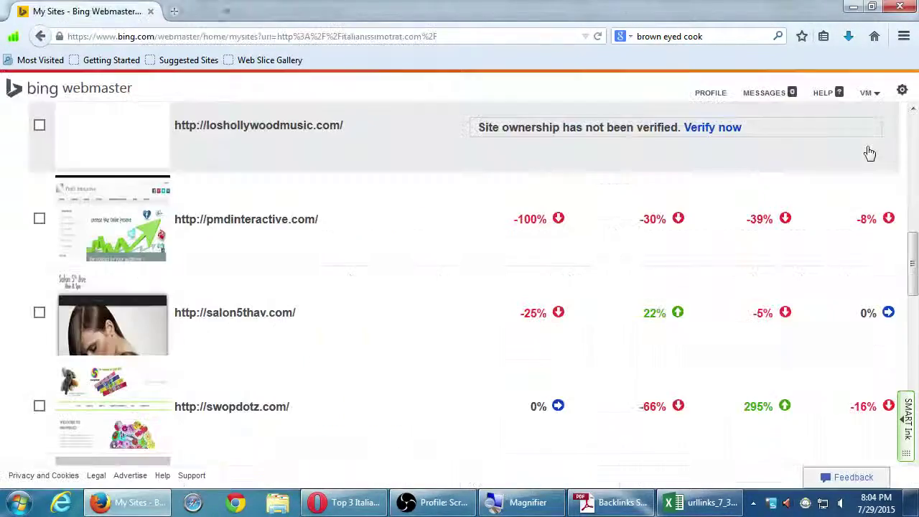
pyautogui.hotkey('alt', 'F4')
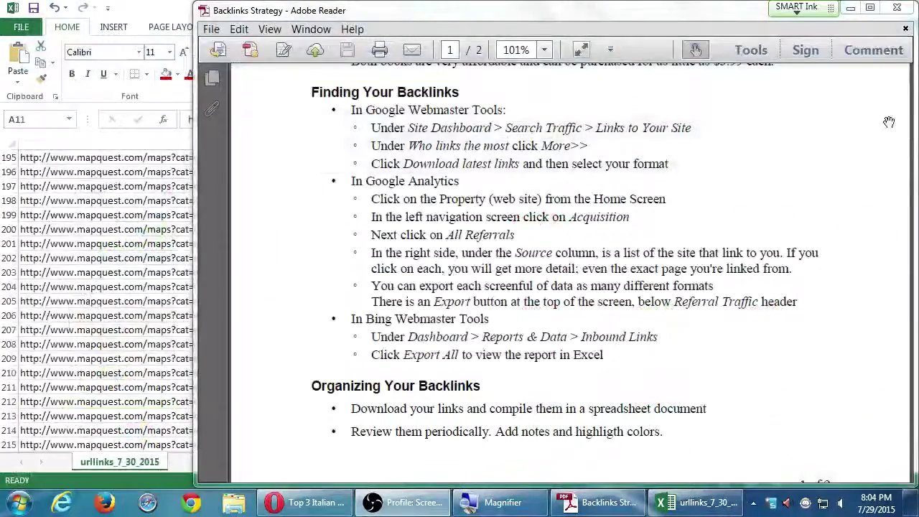
# - Close the PDF reader, spreadsheet and Opera windows, discarding the changes to urllinks_7_30_2015.csv
pyautogui.click(896, 8)
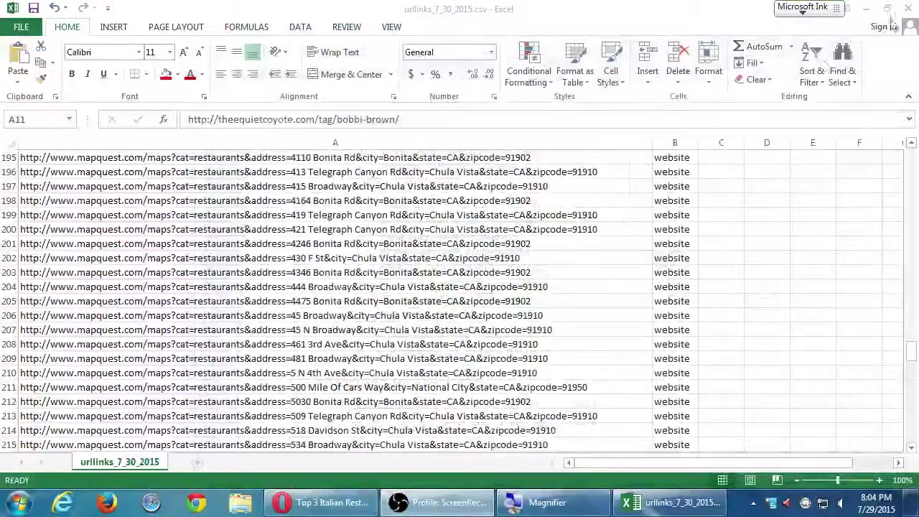
pyautogui.click(911, 9)
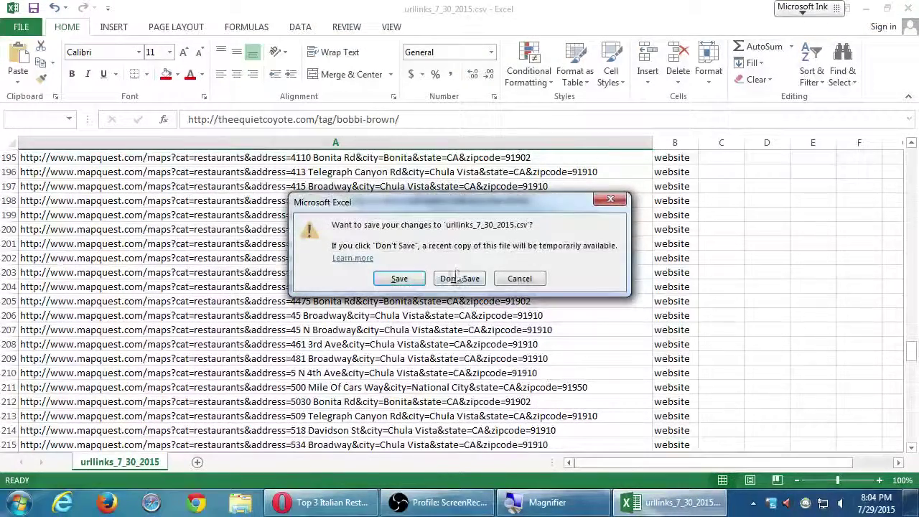
pyautogui.click(455, 277)
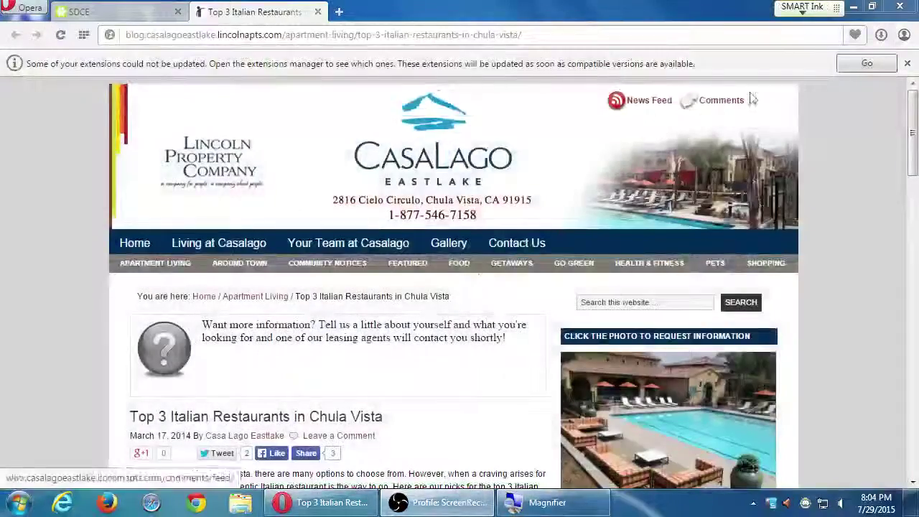
pyautogui.click(912, 7)
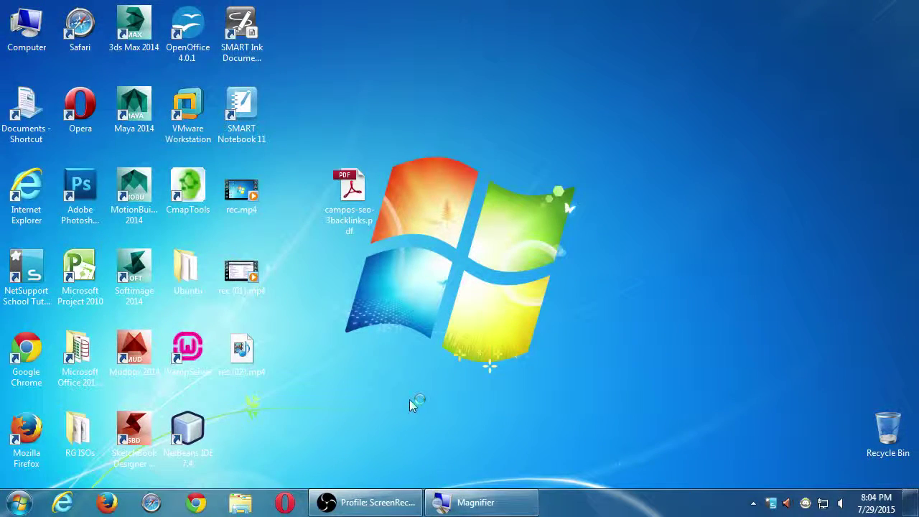
# - Launch Google Chrome and bring up the Open Broadcaster Software window to check the screen recording
pyautogui.click(204, 503)
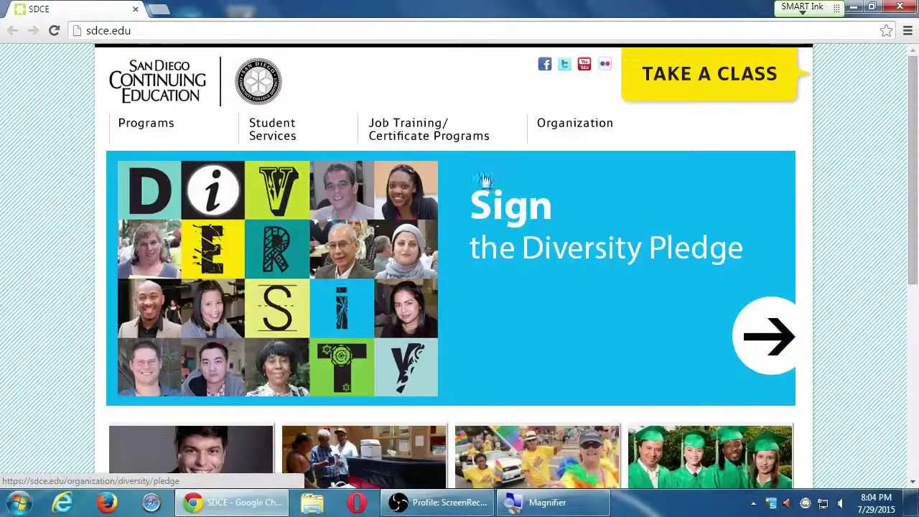
pyautogui.click(440, 503)
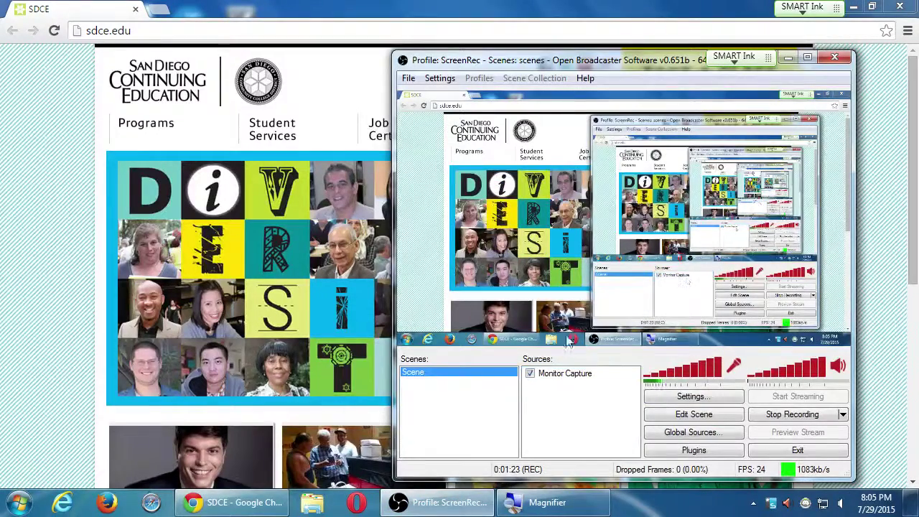
pyautogui.click(564, 377)
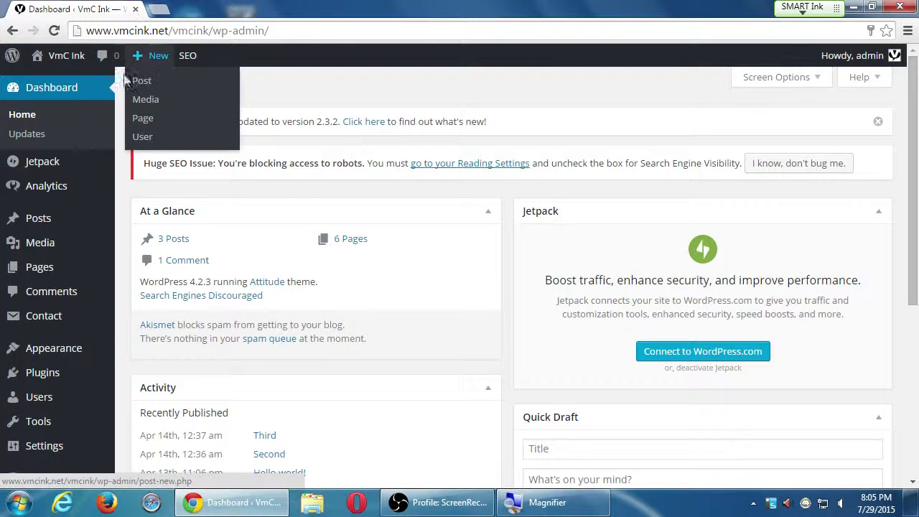
# - Open the VmC Ink site in a new tab and look through its home page down to the footer
pyautogui.moveTo(66, 63)
pyautogui.middleClick(50, 80)
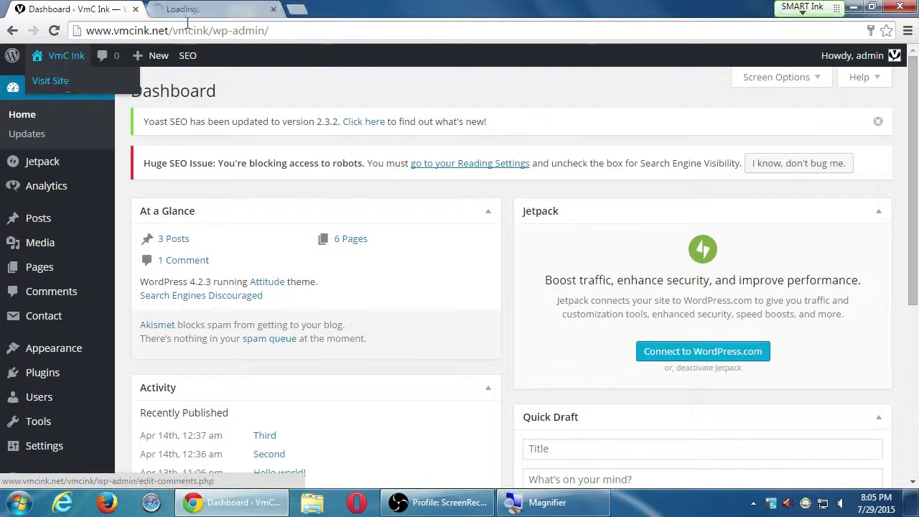
pyautogui.click(195, 10)
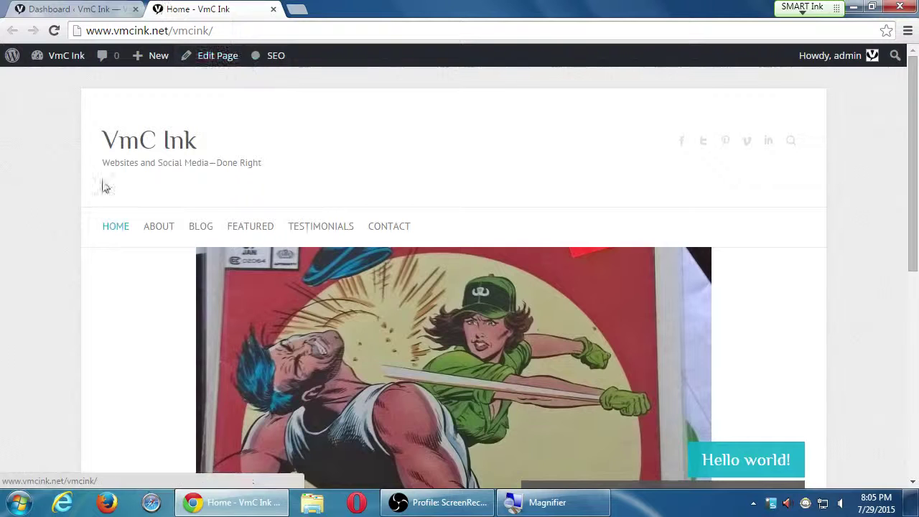
pyautogui.scroll(-7, 236, 251)
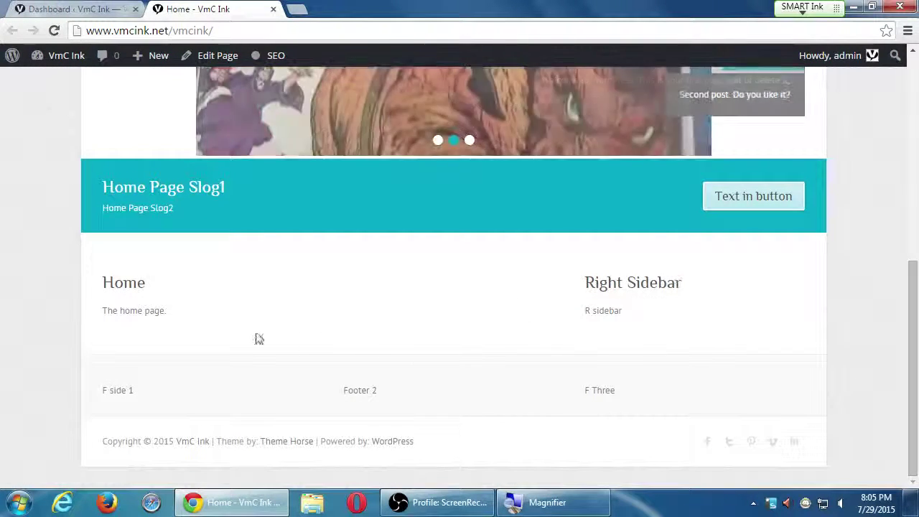
# - Review the site's home and About pages in the current theme, and return to the home page
pyautogui.click(93, 9)
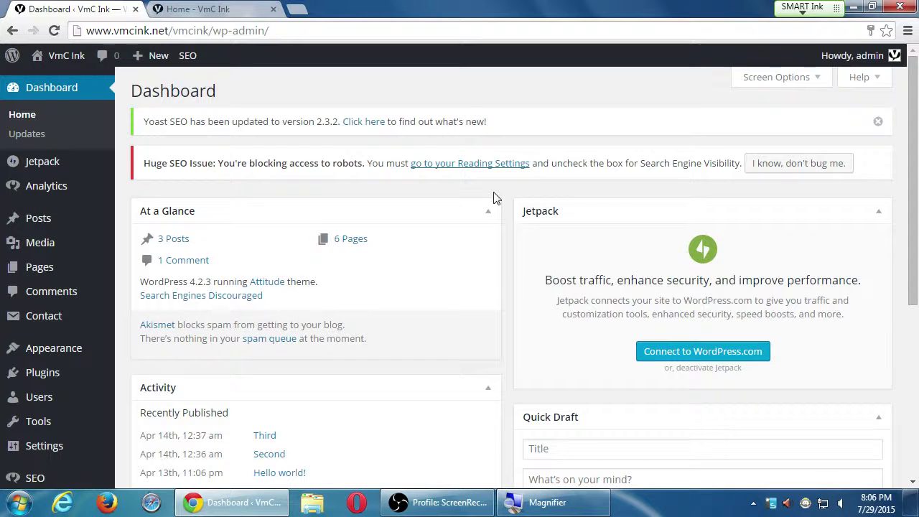
pyautogui.click(222, 10)
pyautogui.scroll(3, 207, 270)
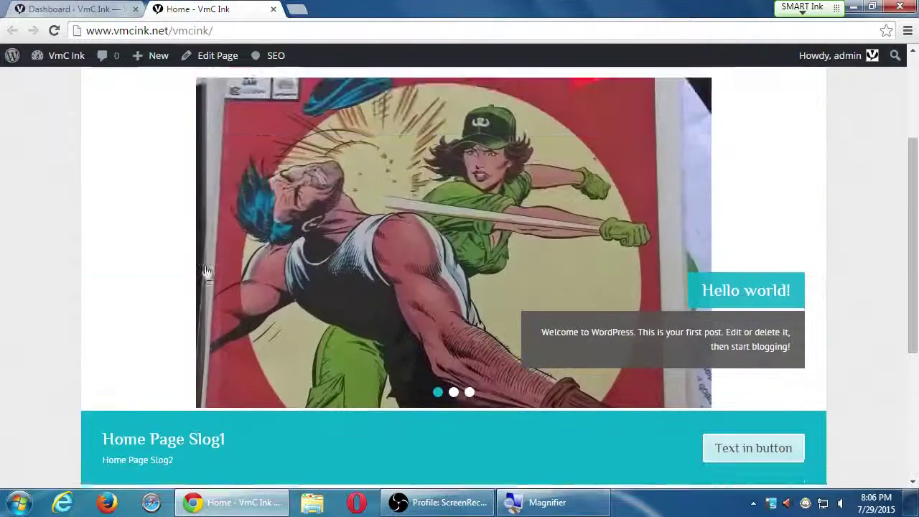
pyautogui.scroll(3, 207, 271)
pyautogui.click(168, 234)
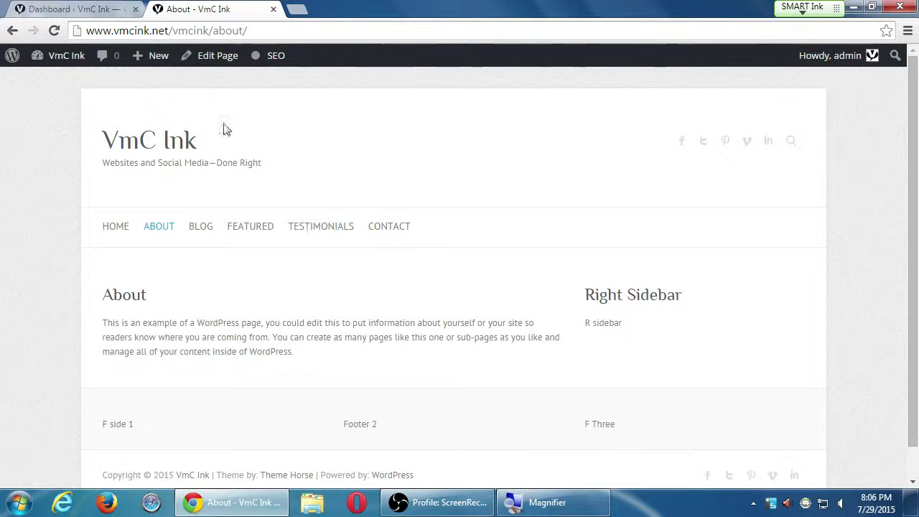
pyautogui.click(129, 146)
# - Activate the Twenty Thirteen theme from the site's installed themes in the WordPress dashboard
pyautogui.click(97, 10)
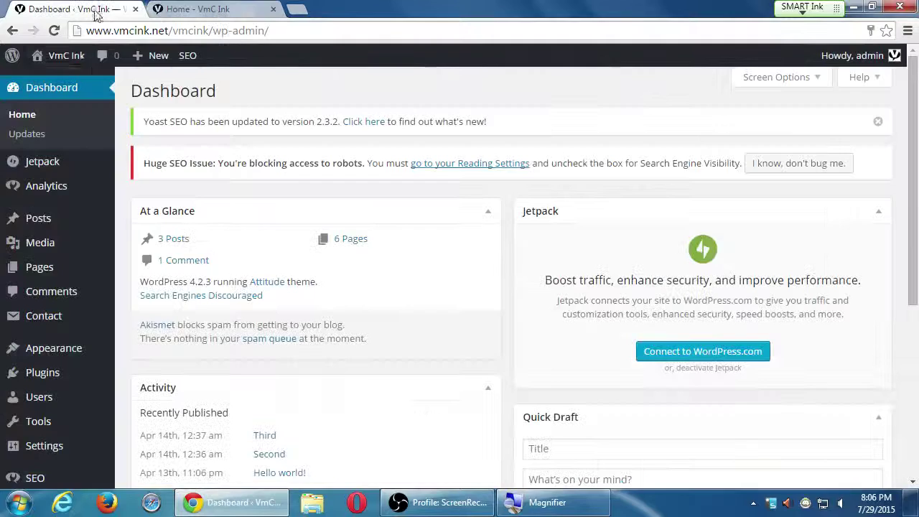
pyautogui.scroll(-2, 141, 189)
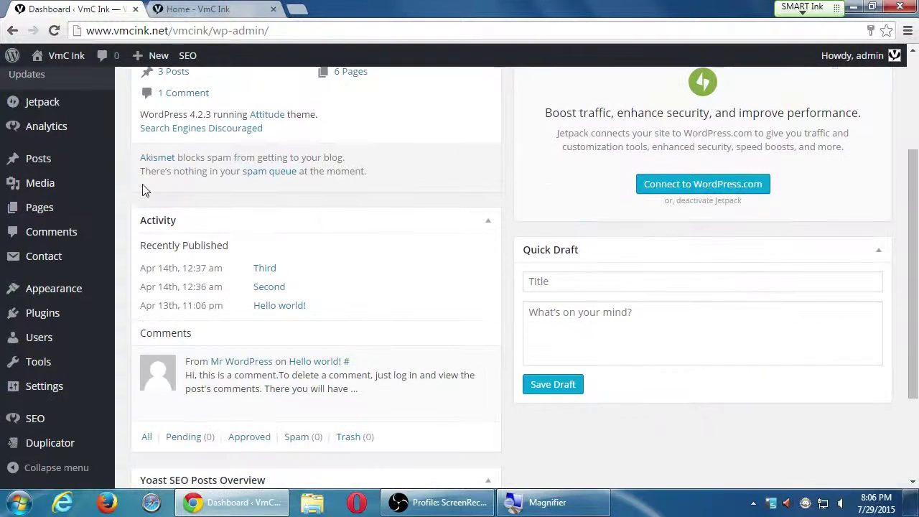
pyautogui.moveTo(84, 299)
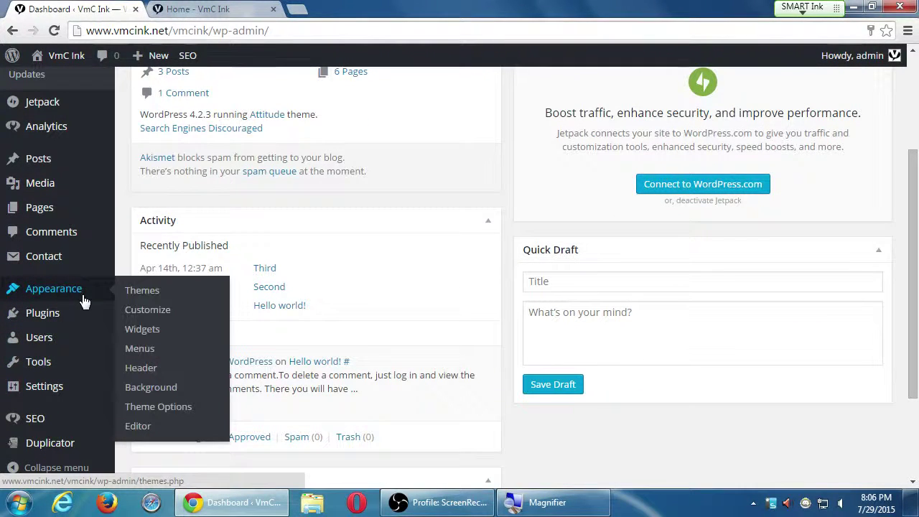
pyautogui.click(167, 293)
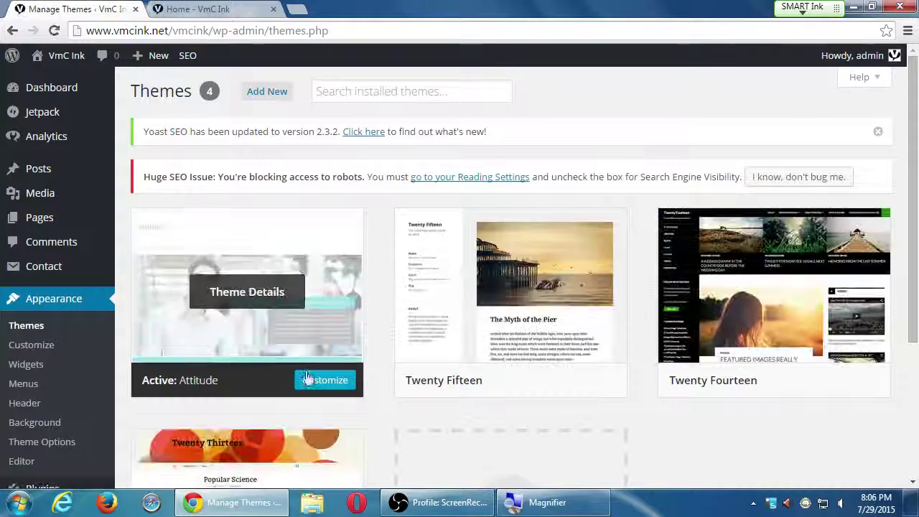
pyautogui.scroll(-1, 431, 345)
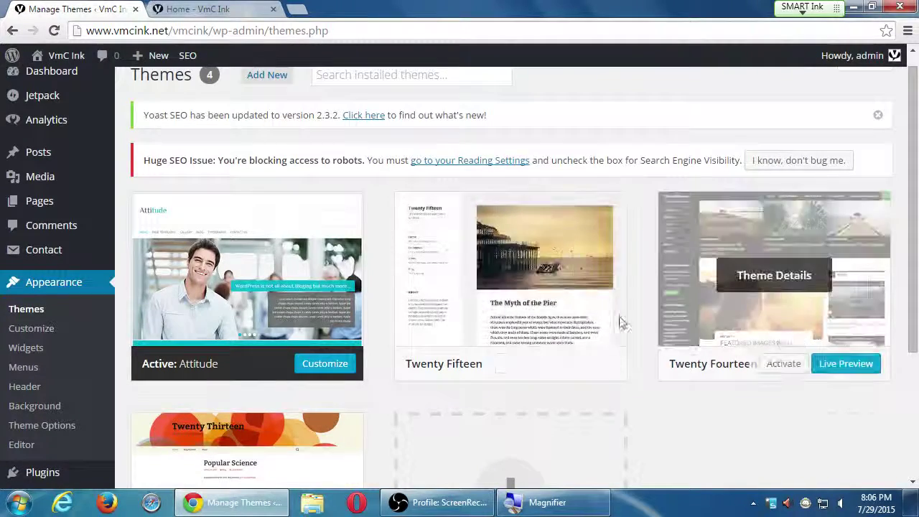
pyautogui.scroll(-3, 623, 324)
pyautogui.click(261, 395)
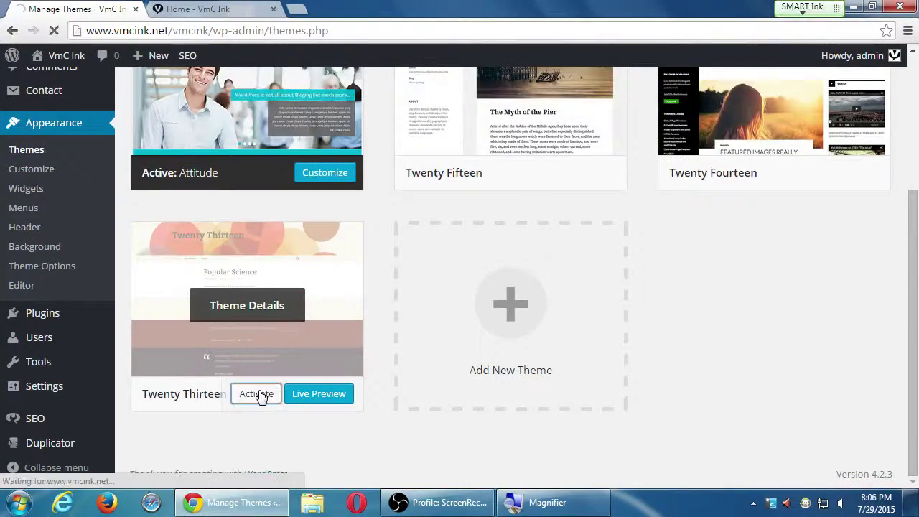
# - Reload the VmC Ink home page and examine its layout under the new theme
pyautogui.click(201, 8)
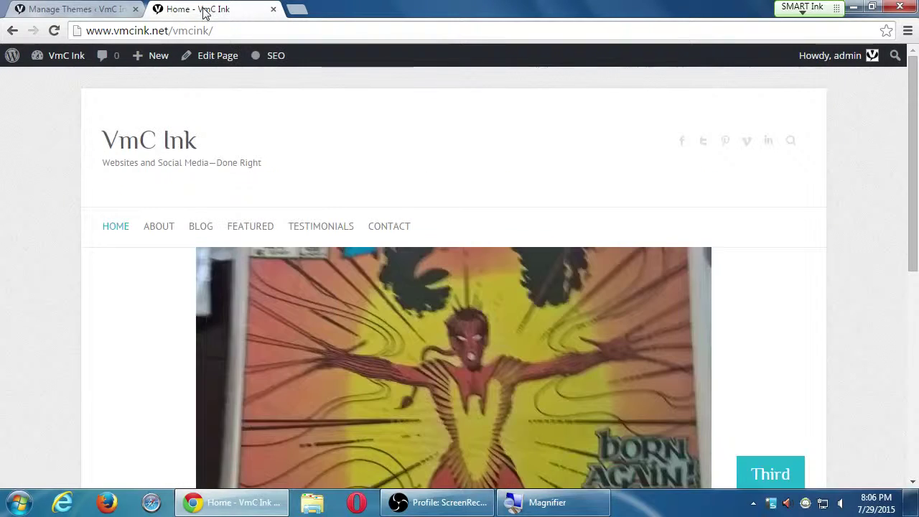
pyautogui.click(54, 30)
pyautogui.scroll(-3, 180, 283)
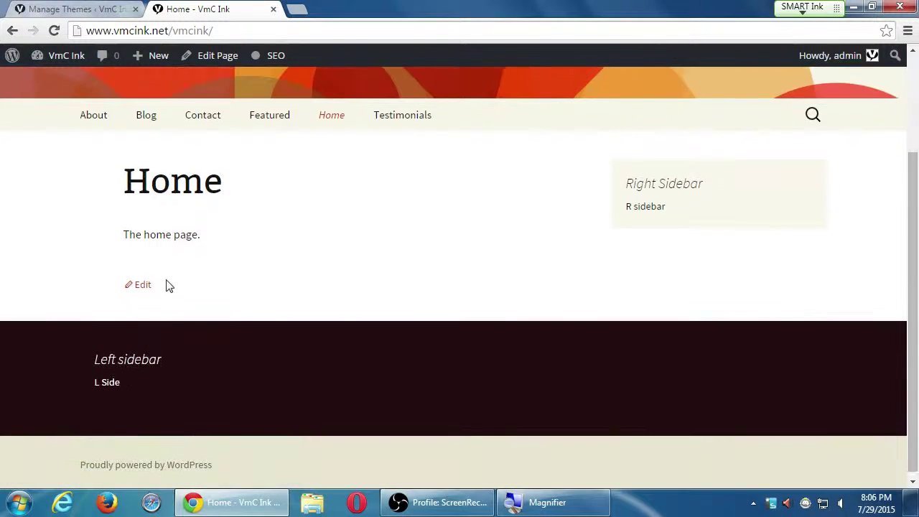
pyautogui.scroll(3, 166, 286)
# - Browse the Blog, Contact, Featured, Home, Testimonials and About pages to check how they look in the new theme
pyautogui.click(151, 258)
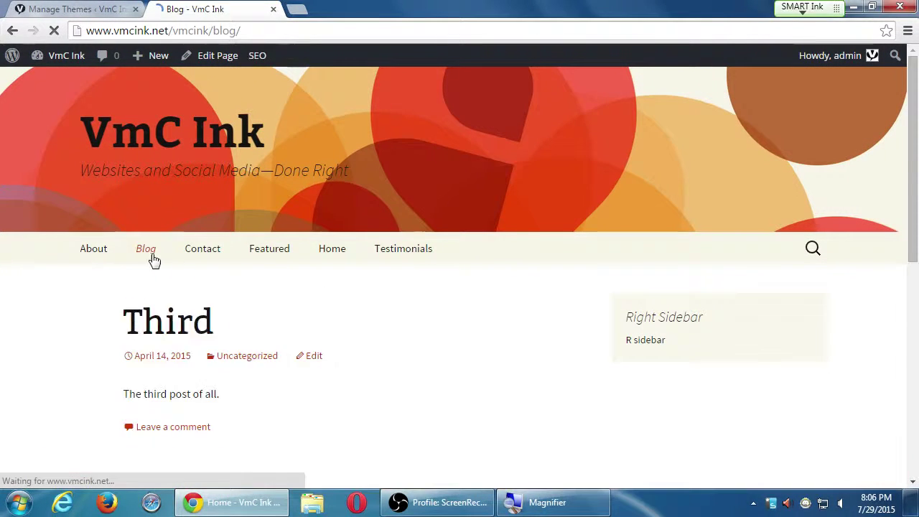
pyautogui.click(192, 262)
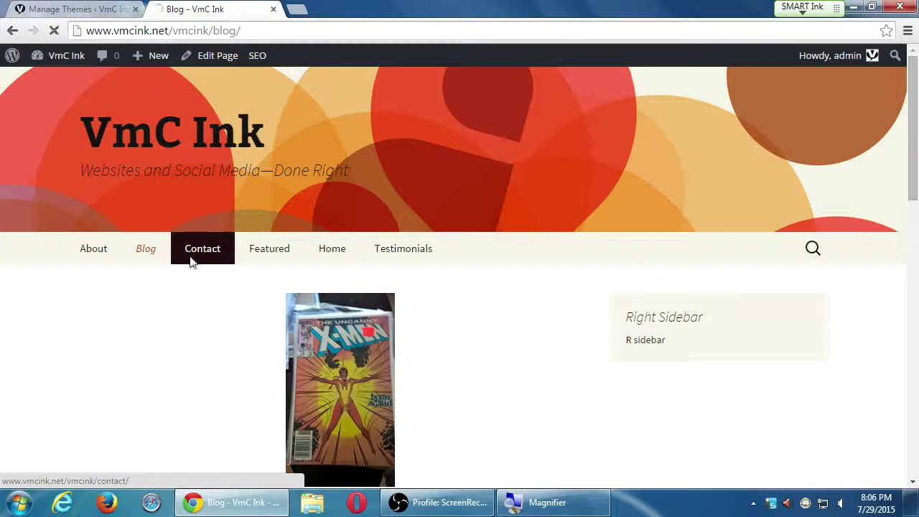
pyautogui.click(270, 260)
pyautogui.click(351, 261)
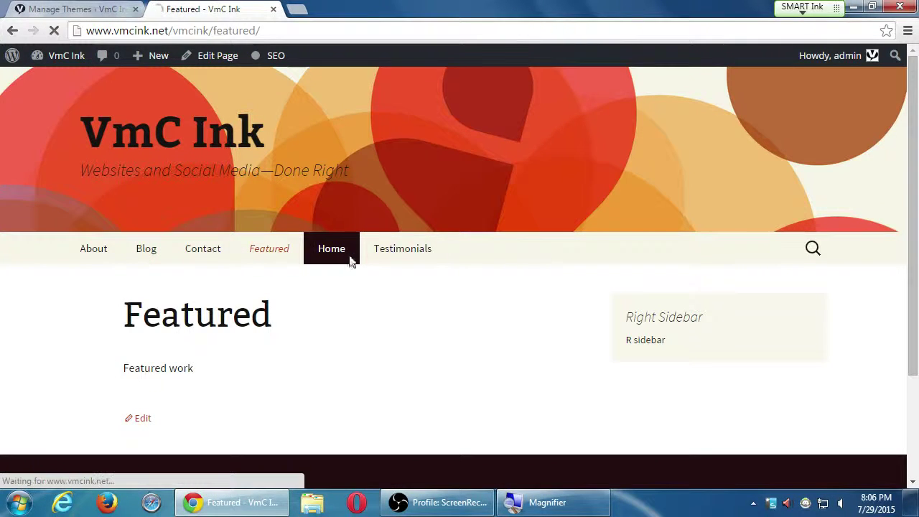
pyautogui.click(400, 259)
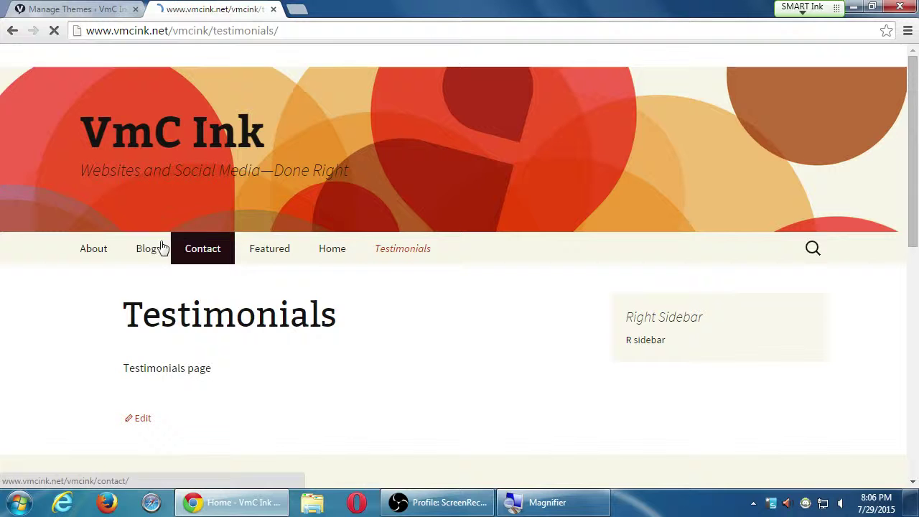
pyautogui.click(91, 263)
pyautogui.scroll(-5, 82, 309)
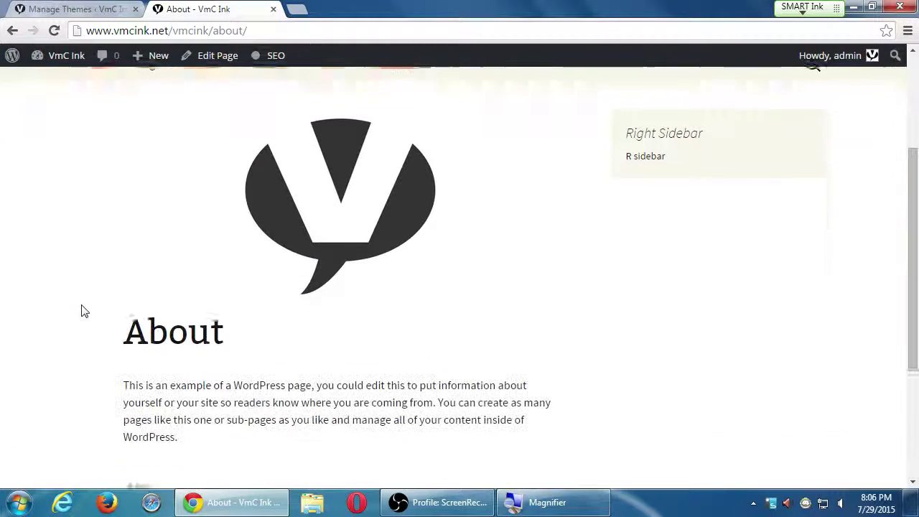
pyautogui.scroll(3, 80, 307)
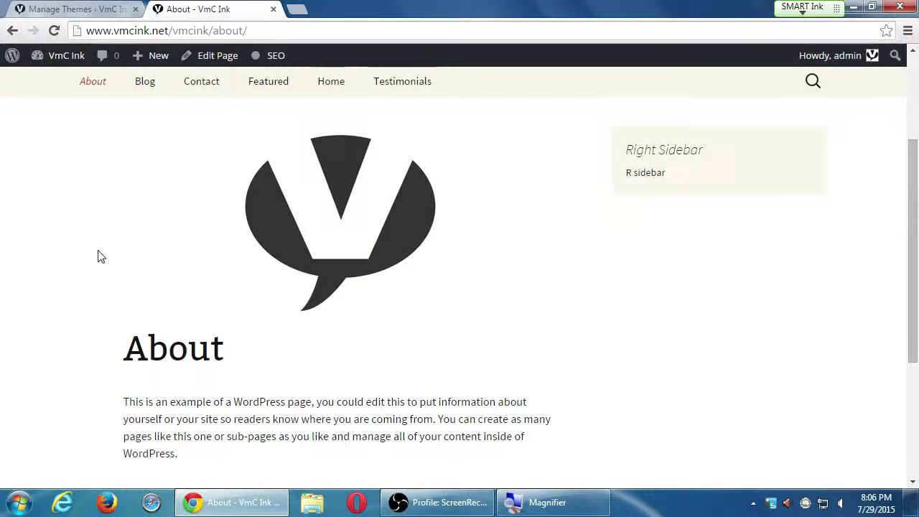
pyautogui.scroll(3, 101, 260)
# - Open the list of installed plugins in the WordPress admin and review its entries
pyautogui.click(91, 9)
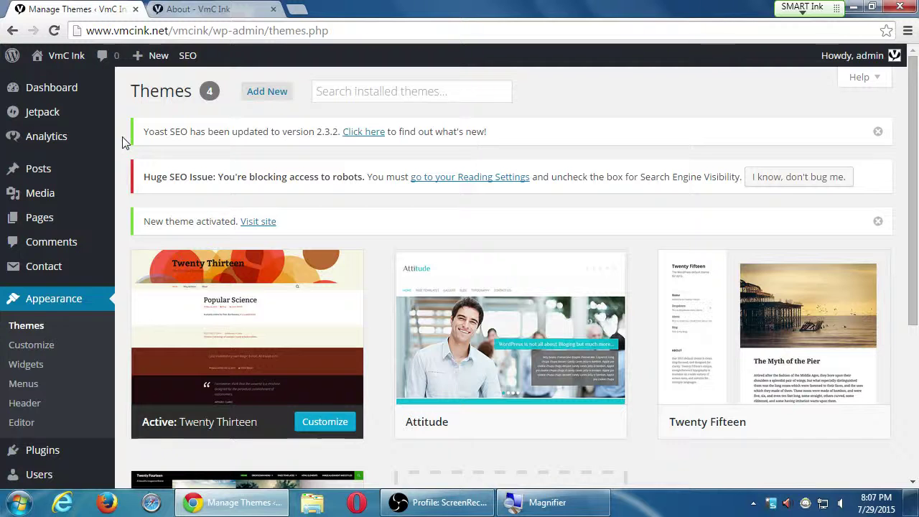
pyautogui.click(74, 462)
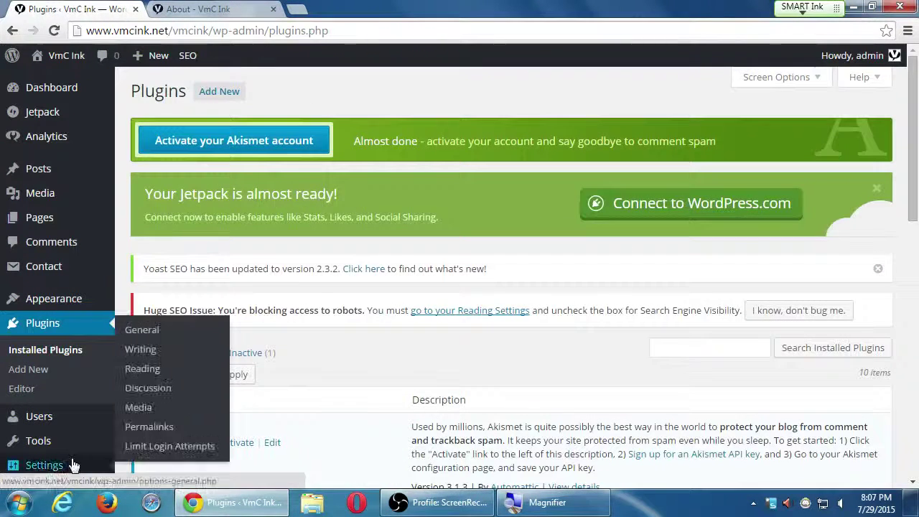
pyautogui.scroll(-5, 534, 372)
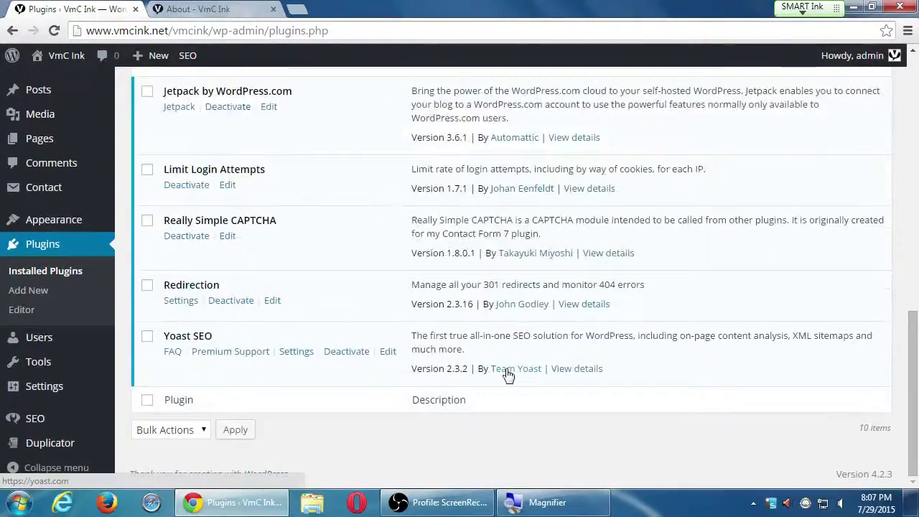
pyautogui.scroll(5, 507, 374)
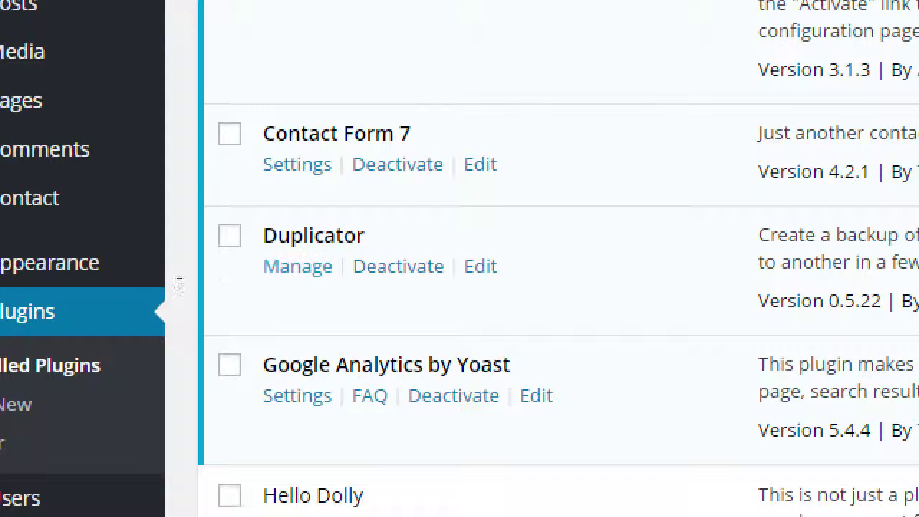
pyautogui.moveTo(174, 284); pyautogui.dragTo(209, 283)
pyautogui.click(220, 289)
pyautogui.scroll(2, 338, 329)
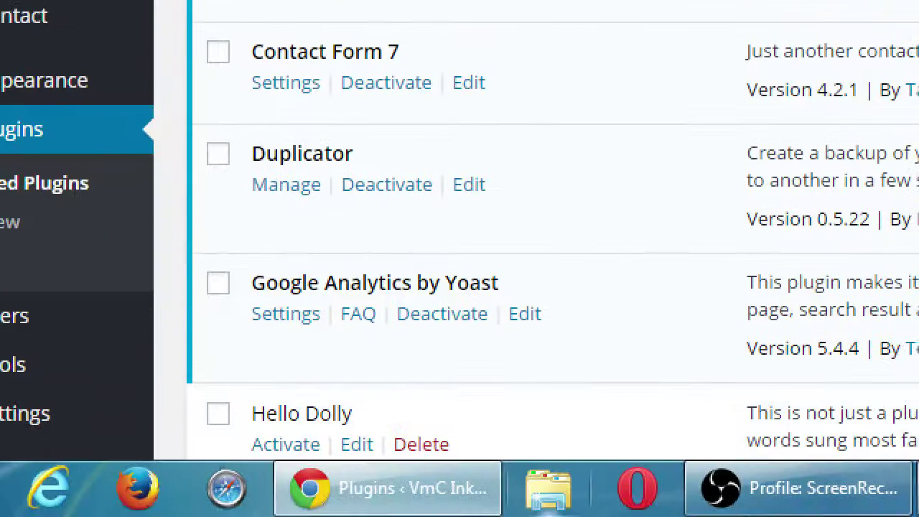
# - Highlight the Google Analytics by Yoast plugin, view its Analytics dashboard, and return to the installed plugins list
pyautogui.moveTo(286, 404); pyautogui.dragTo(163, 402)
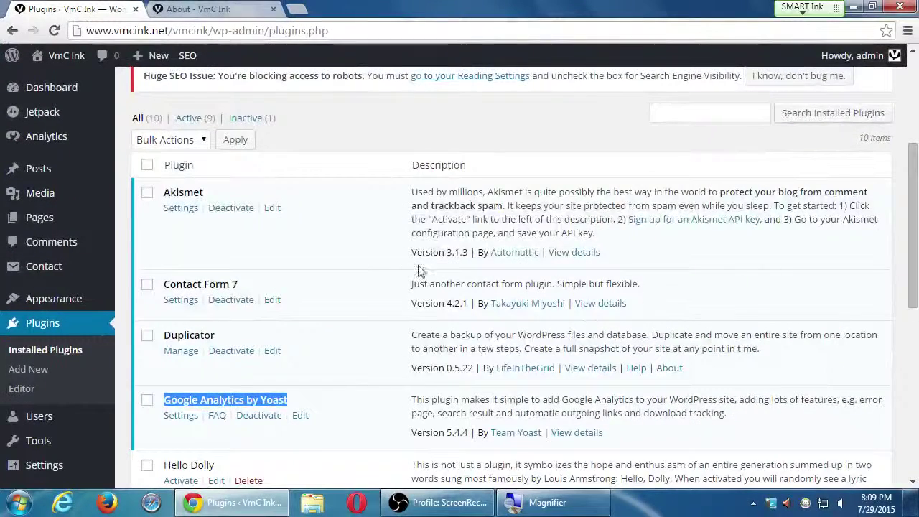
pyautogui.moveTo(56, 141)
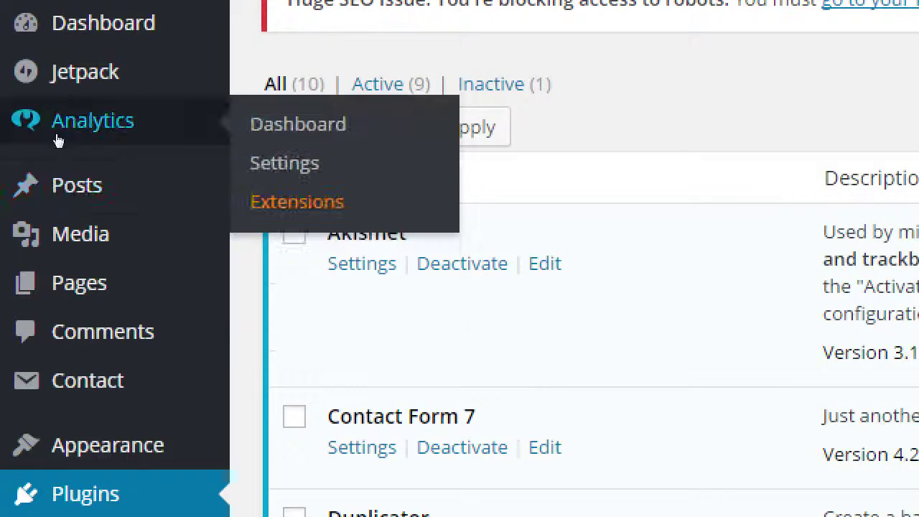
pyautogui.click(112, 131)
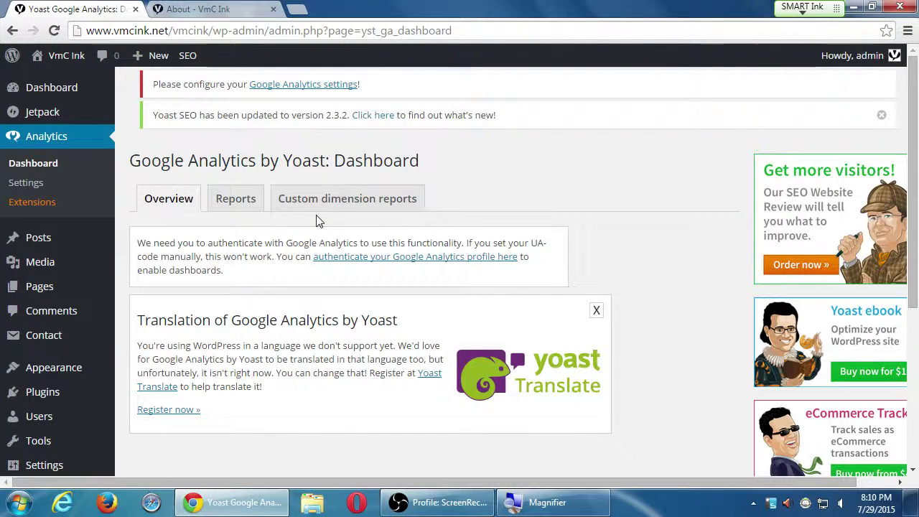
pyautogui.hotkey('alt', 'Left')
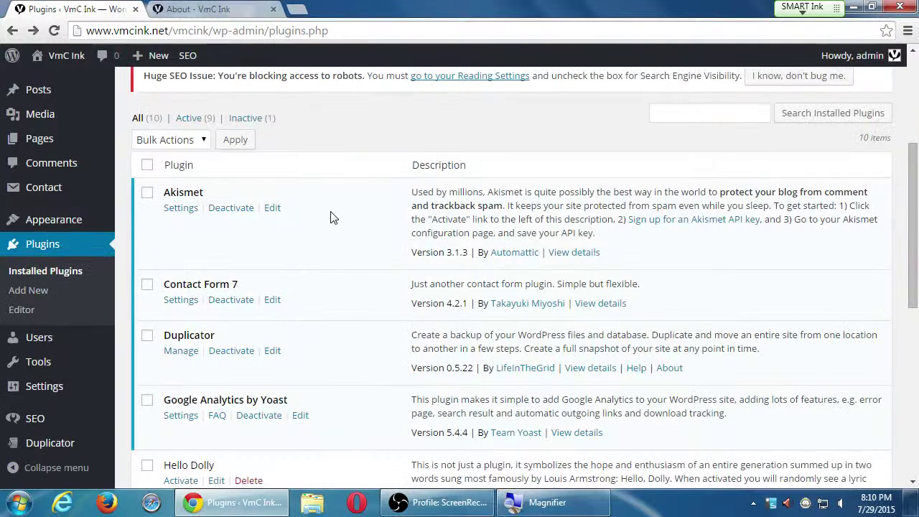
# - Review the remaining installed plugins down to Yoast SEO and highlight "301 redirects" in the Redirection plugin's description
pyautogui.scroll(1, 333, 219)
pyautogui.scroll(-2, 332, 227)
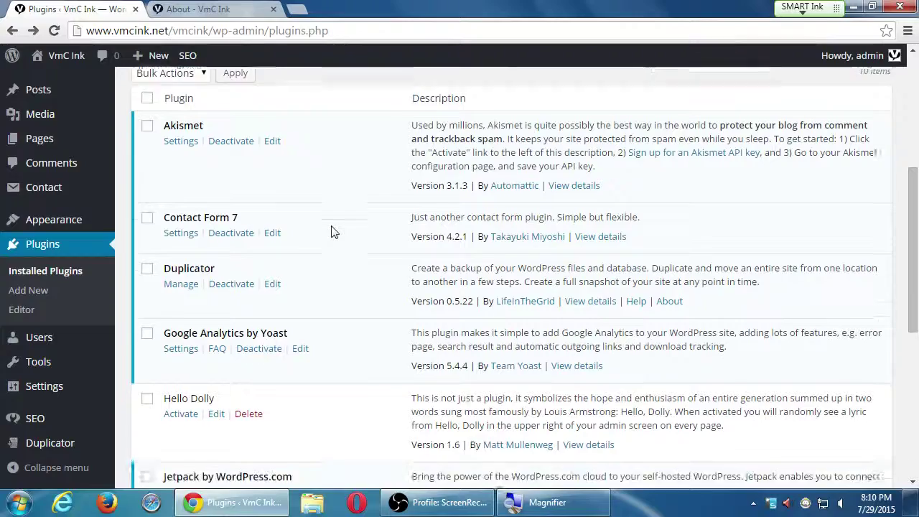
pyautogui.scroll(-4, 331, 231)
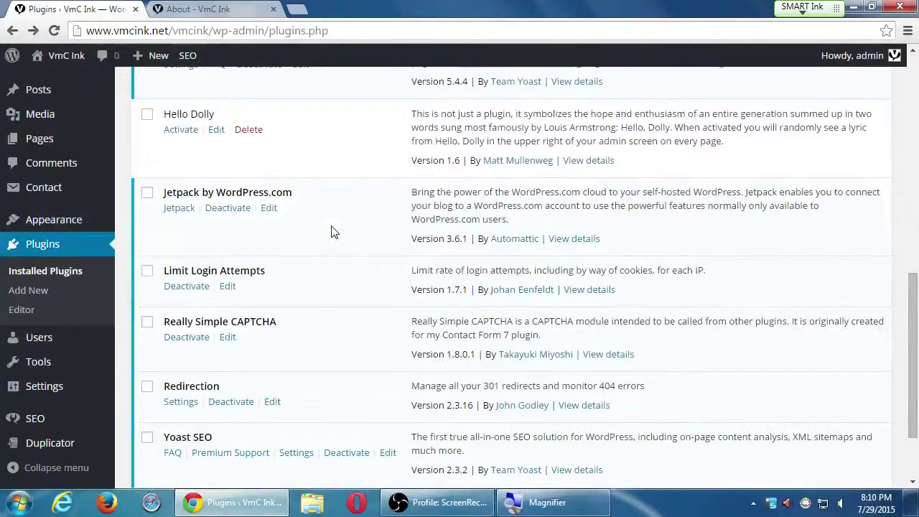
pyautogui.scroll(1, 332, 232)
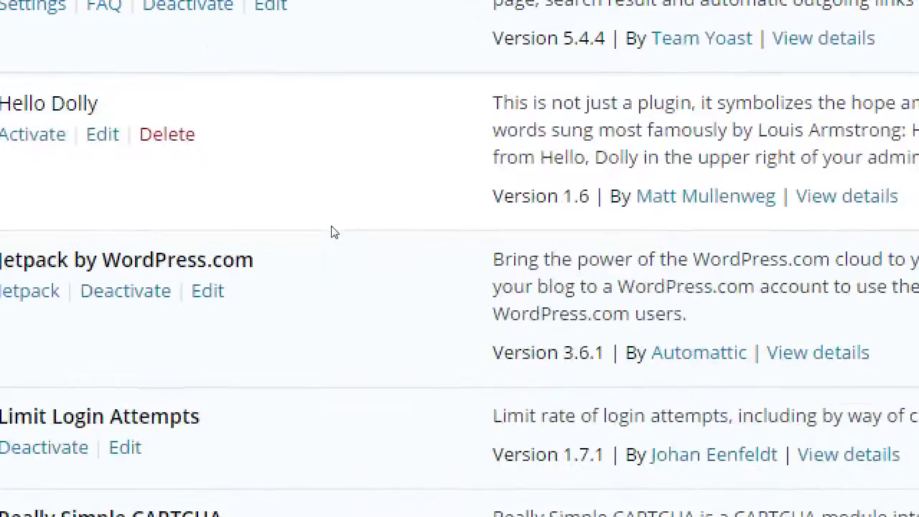
pyautogui.moveTo(131, 244)
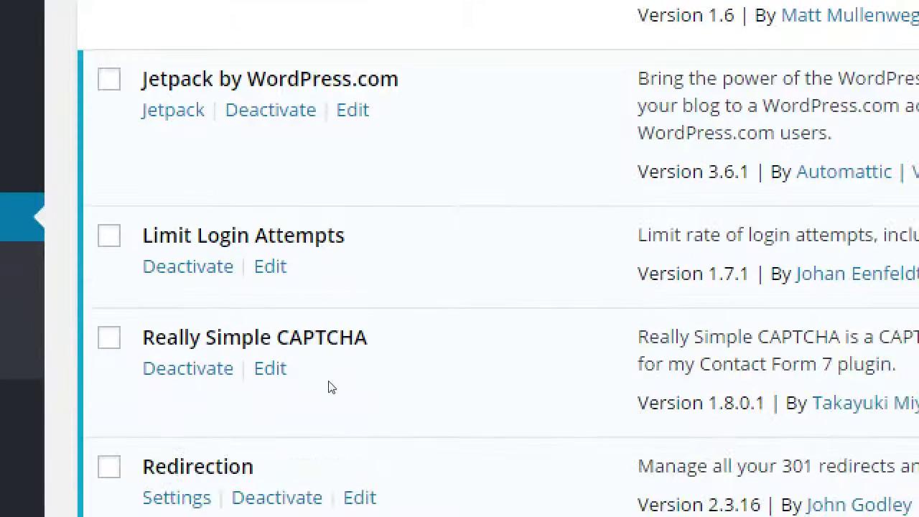
pyautogui.scroll(-2, 330, 400)
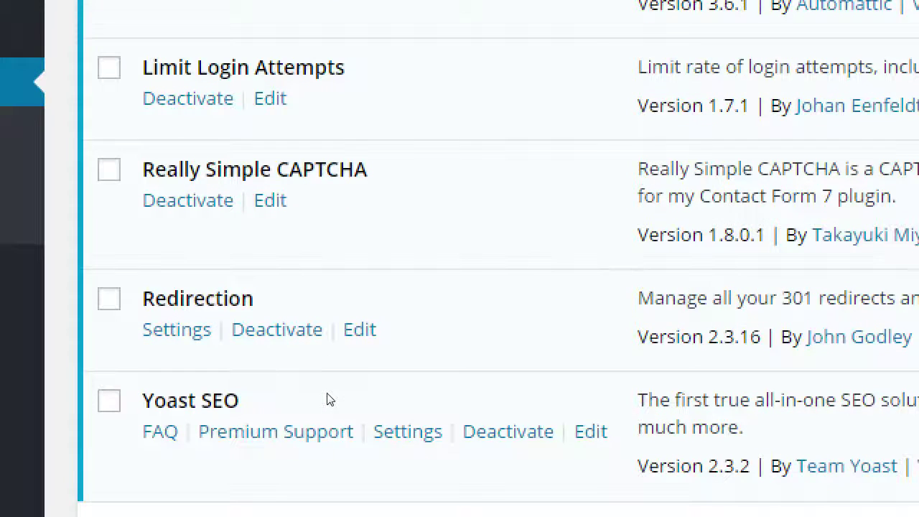
pyautogui.scroll(-1, 327, 398)
pyautogui.scroll(1, 186, 360)
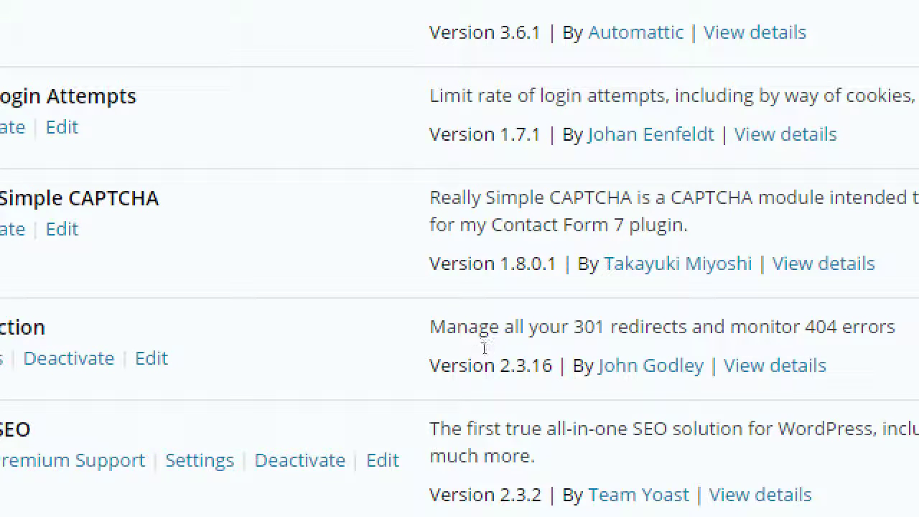
pyautogui.moveTo(485, 348); pyautogui.dragTo(540, 349)
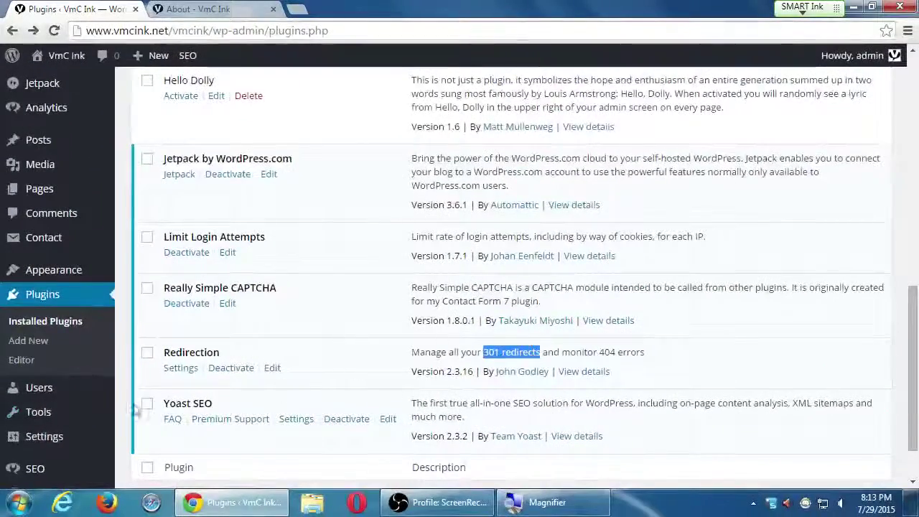
# - Open the Redirection tool and inspect its 404s log and redirects page
pyautogui.moveTo(89, 415)
pyautogui.click(136, 446)
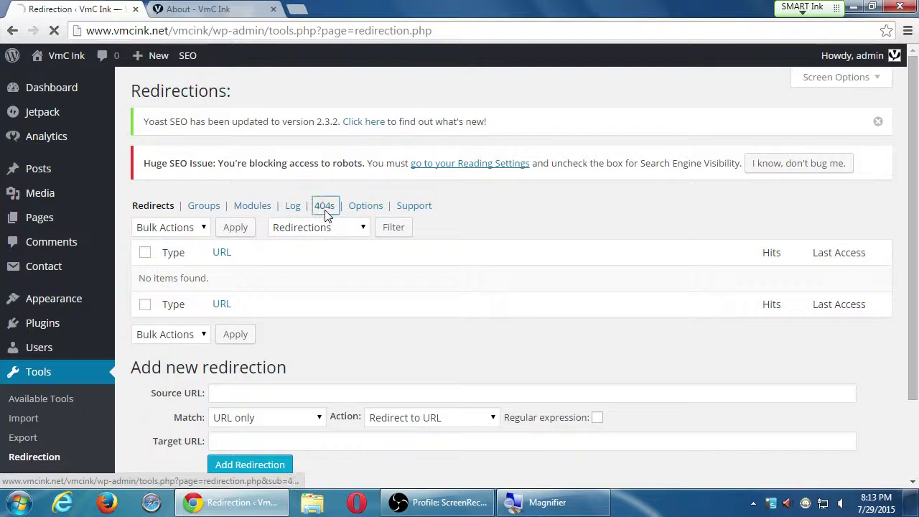
pyautogui.click(324, 208)
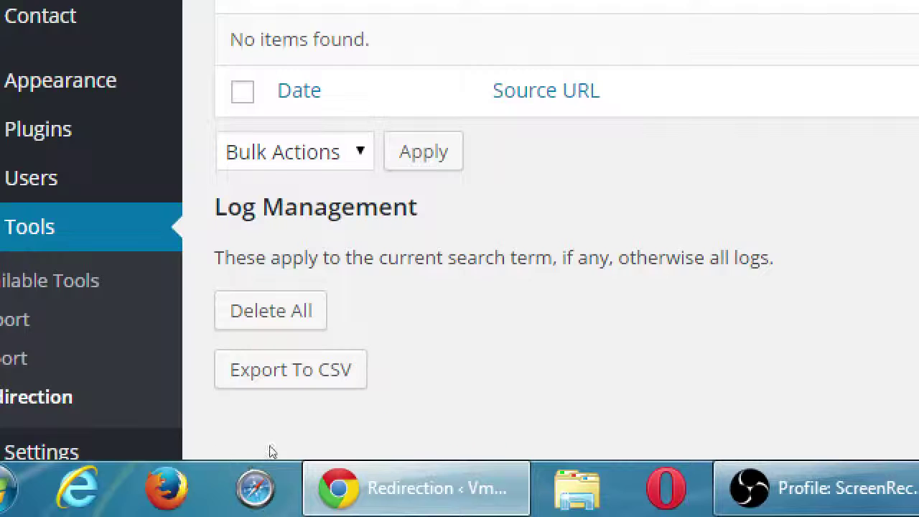
pyautogui.scroll(-2, 270, 451)
pyautogui.scroll(3, 270, 452)
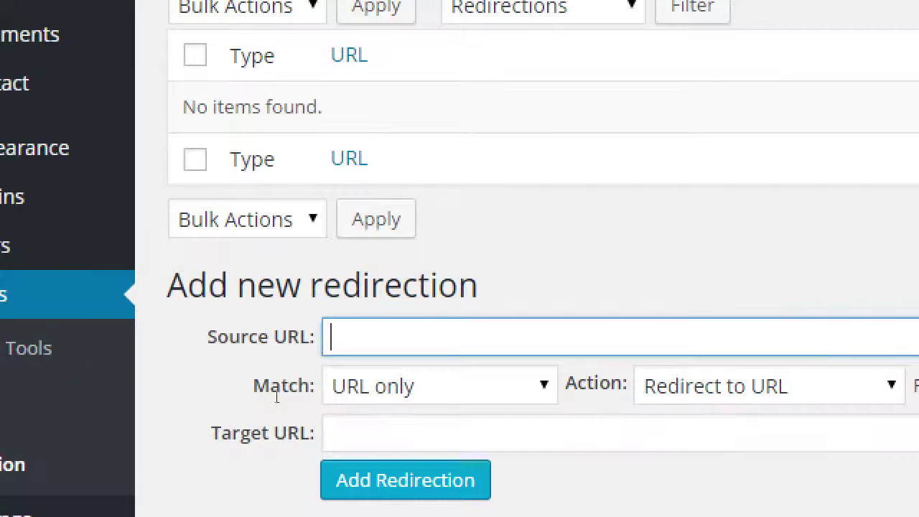
# - Fill in a new redirection with source URL /contact-us and target URL /contact, without adding it
pyautogui.write('/contact-us')
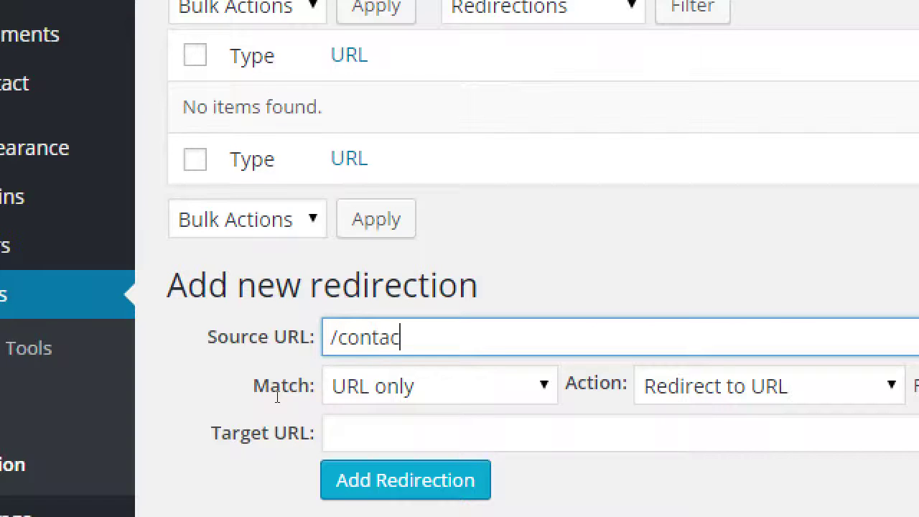
pyautogui.press('Tab')
pyautogui.press('Tab')
pyautogui.press('Tab')
pyautogui.press('Tab')
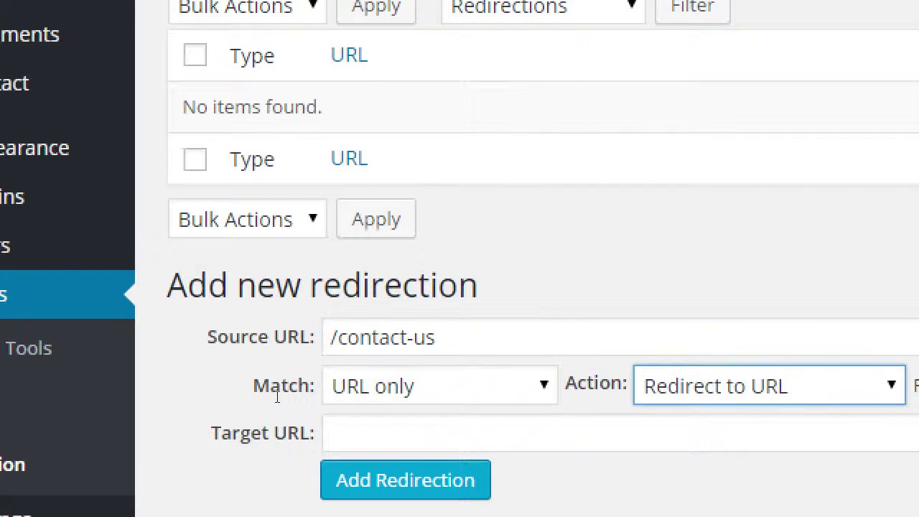
pyautogui.write('/contact')
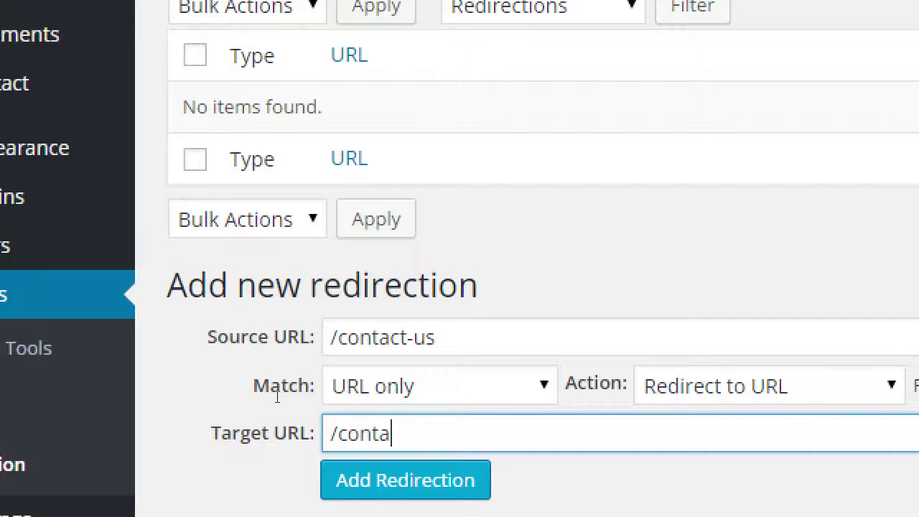
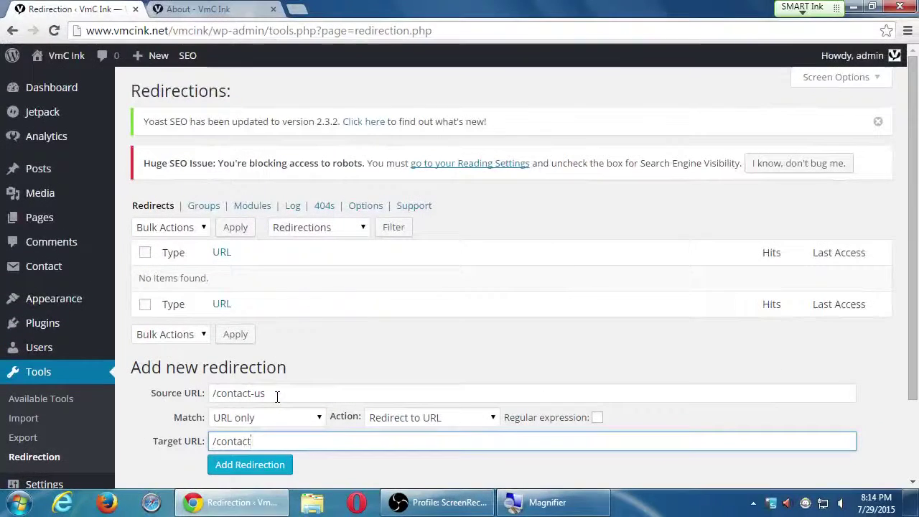
# - Return to the installed plugins list and look over its entries and the notices above it
pyautogui.click(13, 31)
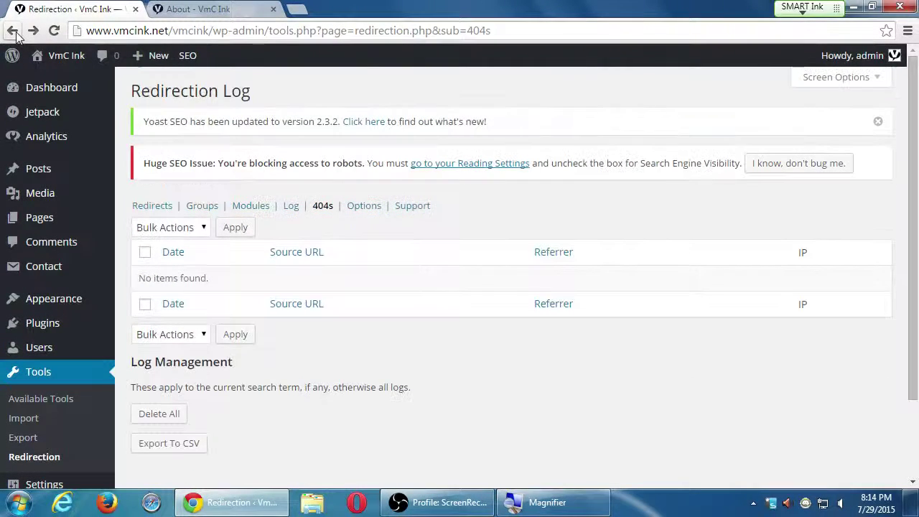
pyautogui.click(13, 31)
pyautogui.click(13, 31)
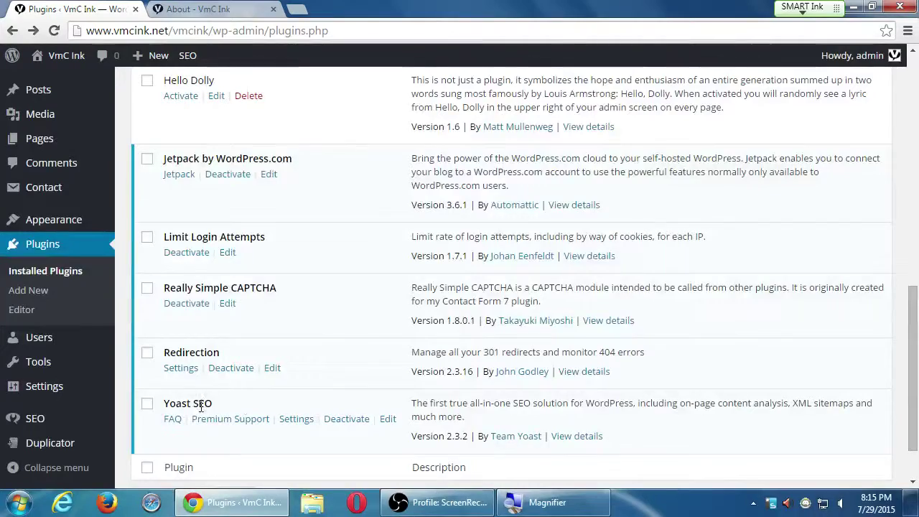
pyautogui.scroll(5, 213, 412)
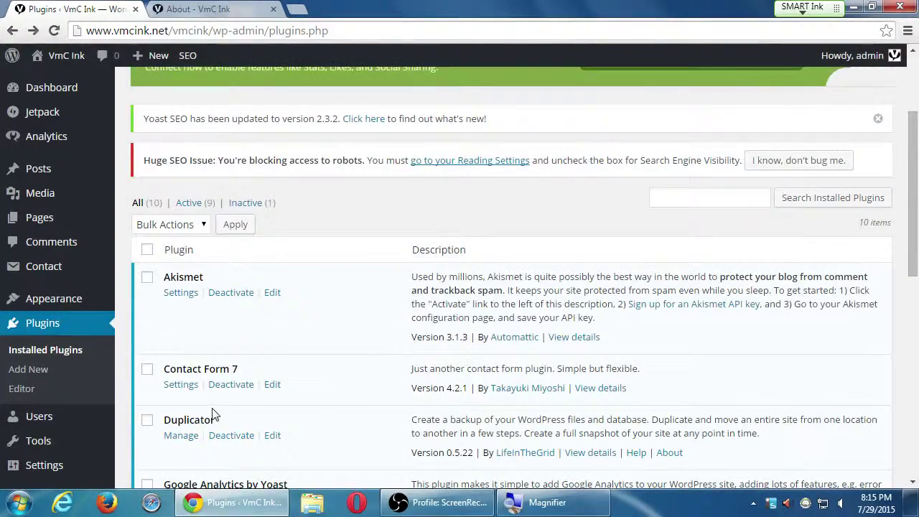
pyautogui.scroll(-7, 213, 415)
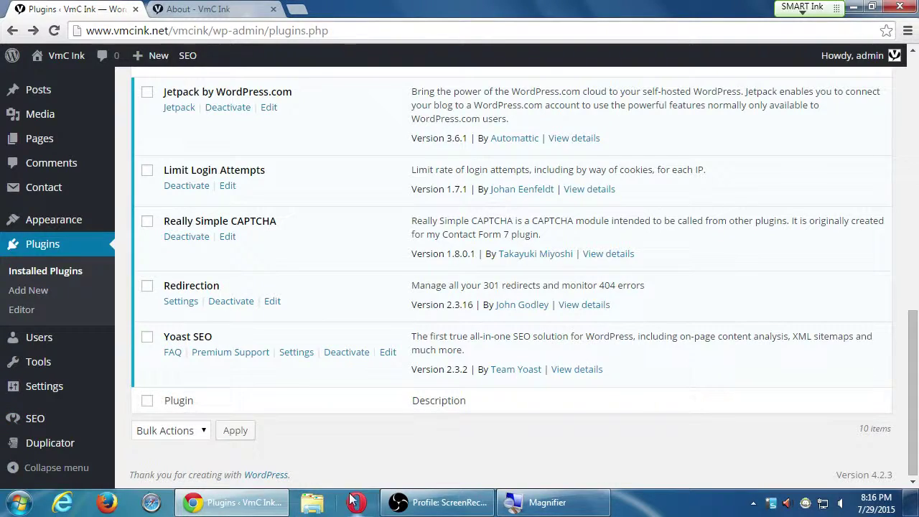
pyautogui.scroll(3, 291, 373)
pyautogui.scroll(8, 291, 374)
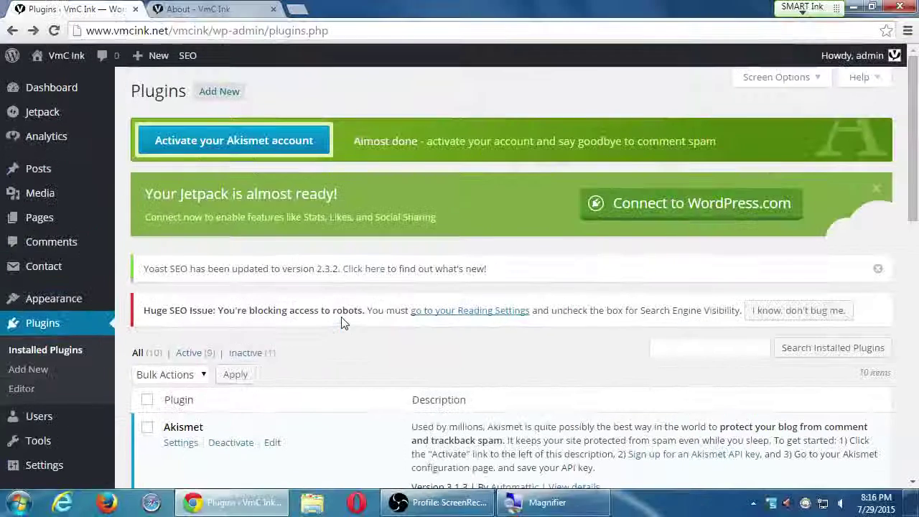
# - Open the General settings page of the Yoast SEO plugin
pyautogui.scroll(-3, 343, 324)
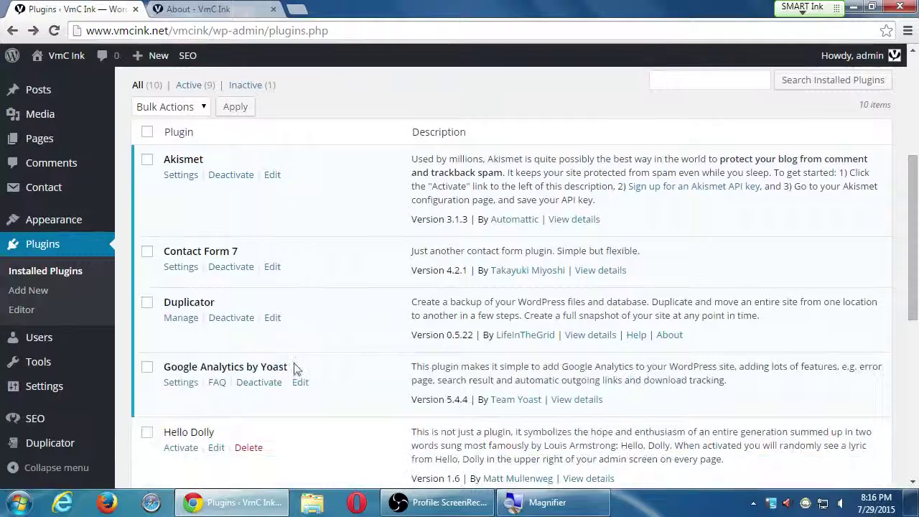
pyautogui.scroll(-5, 247, 448)
pyautogui.scroll(-1, 263, 455)
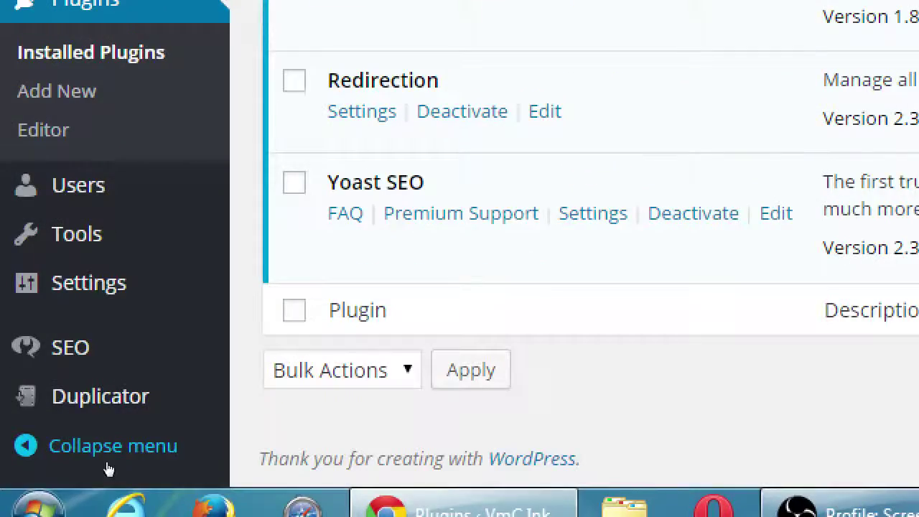
pyautogui.moveTo(67, 431)
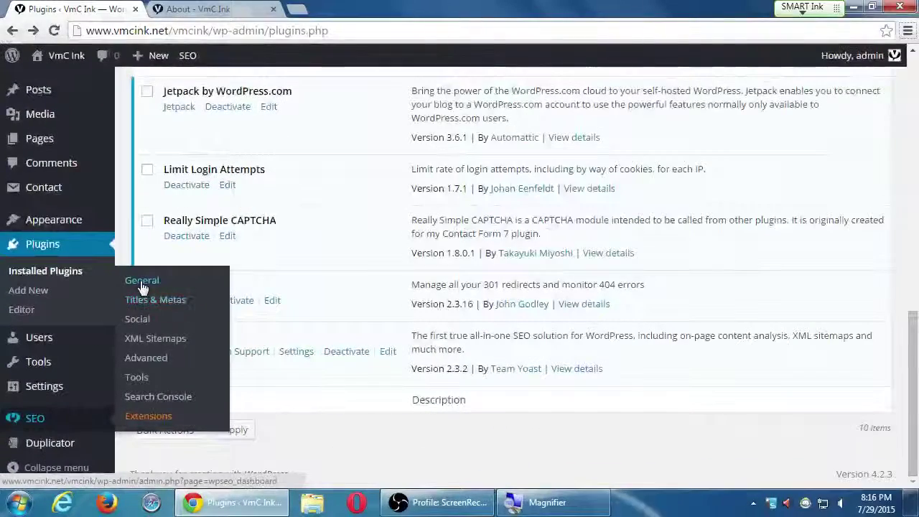
pyautogui.click(246, 62)
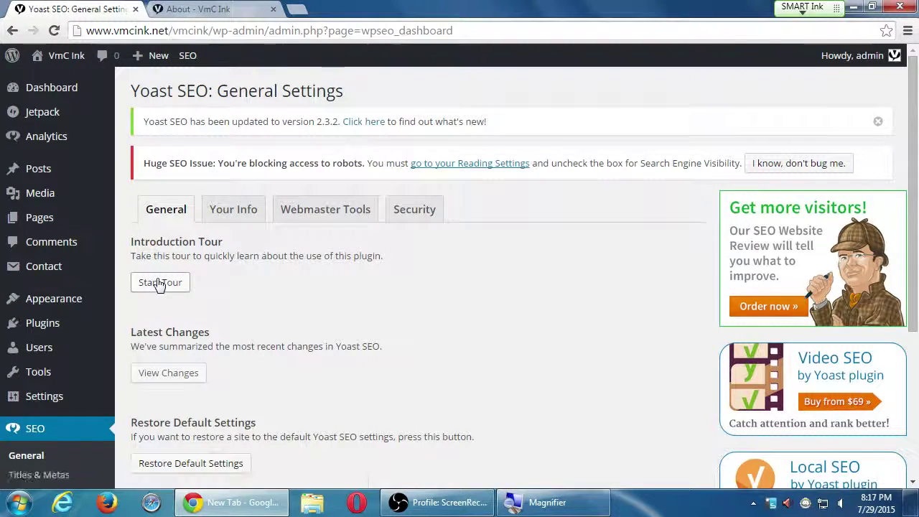
# - Enter the address wordpress.com in a new browser tab and close the tab without loading it
pyautogui.hotkey('ctrl', 't')
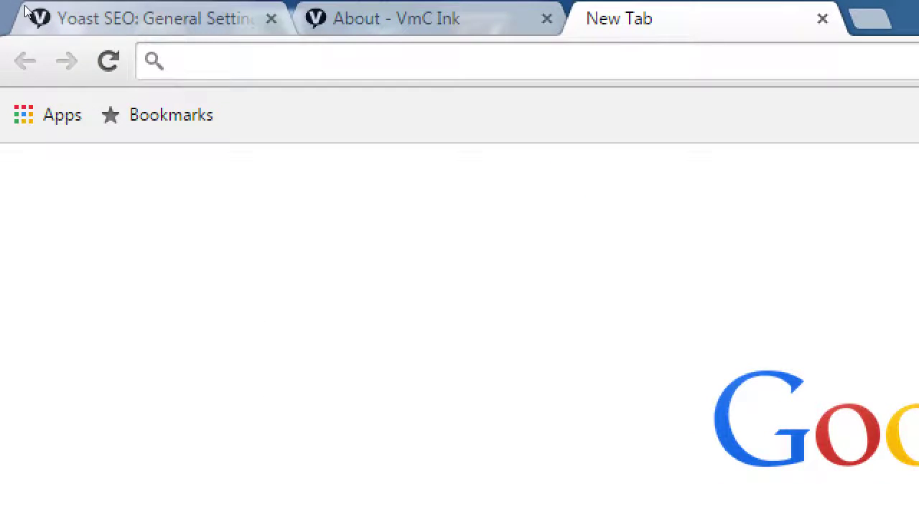
pyautogui.write('wordpress.com')
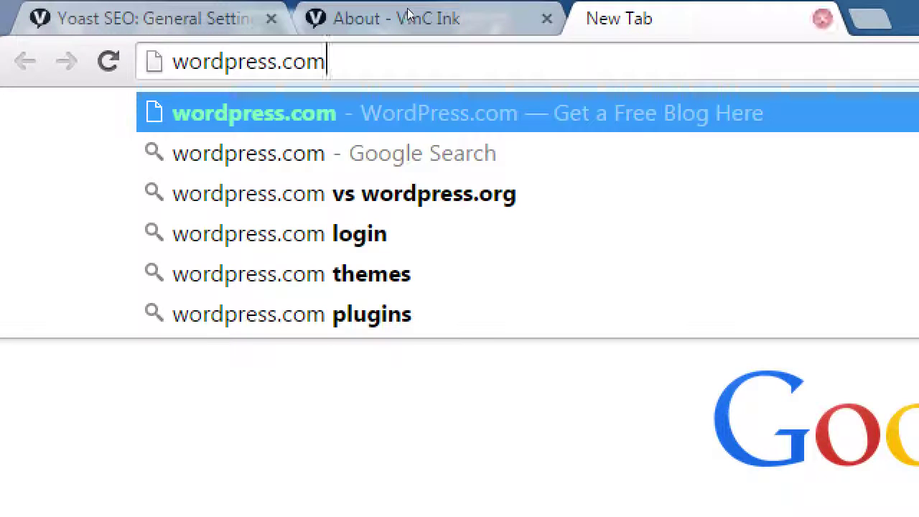
pyautogui.hotkey('ctrl', 'w')
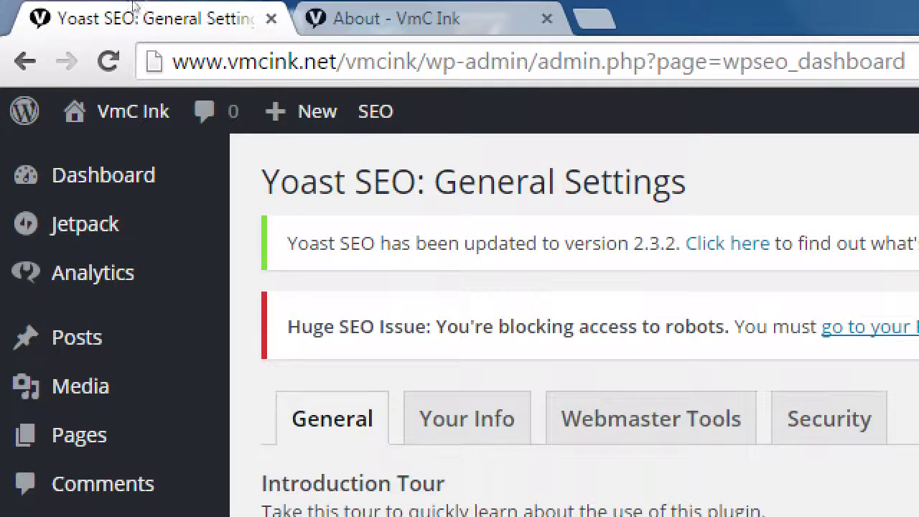
# - Open the VmC Ink home page's source code and magnify the Yoast SEO meta tags to examine them
pyautogui.hotkey('ctrl', 'Tab')
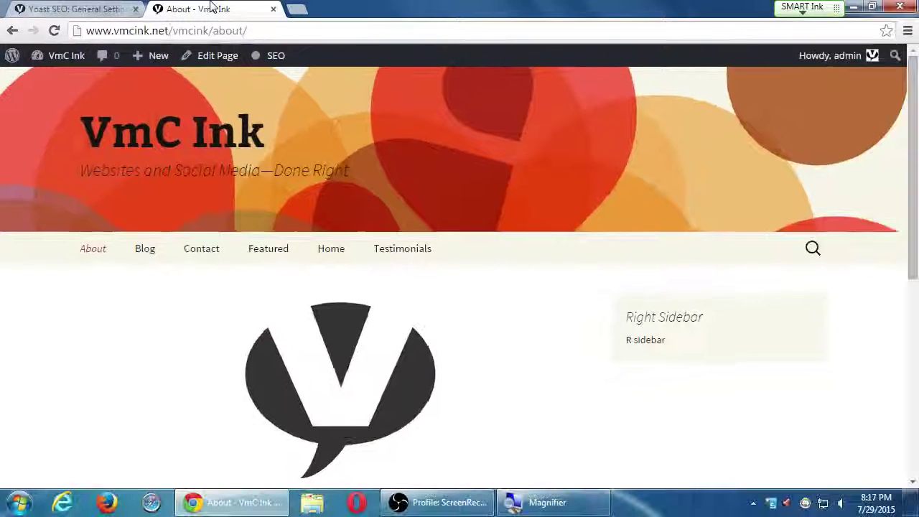
pyautogui.click(137, 140)
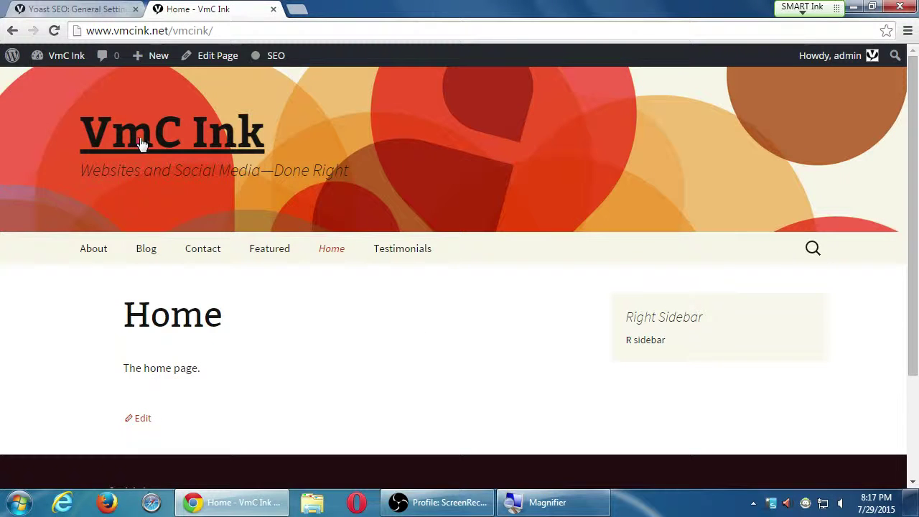
pyautogui.rightClick(43, 310)
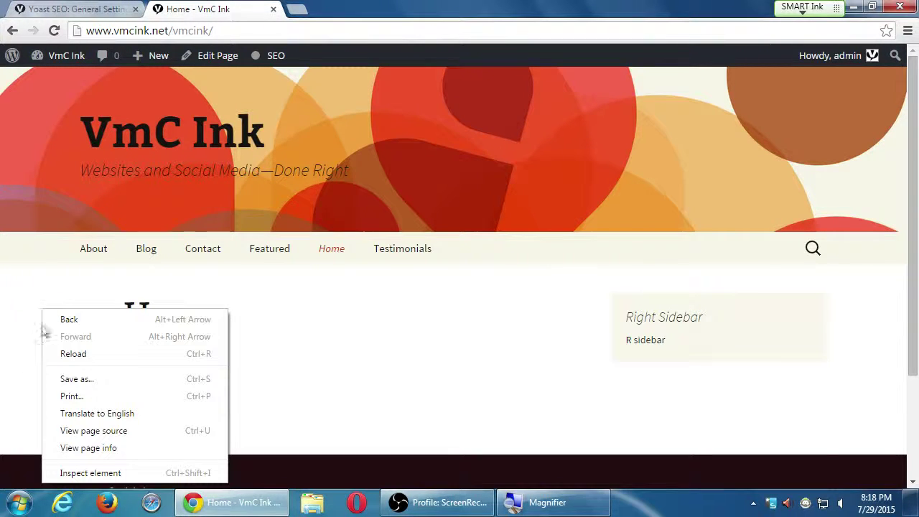
pyautogui.click(83, 434)
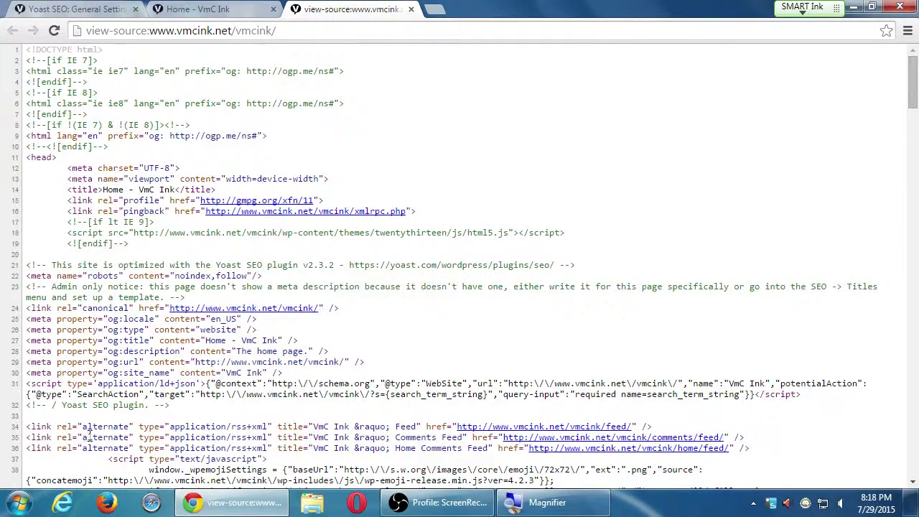
pyautogui.press('super+plus')
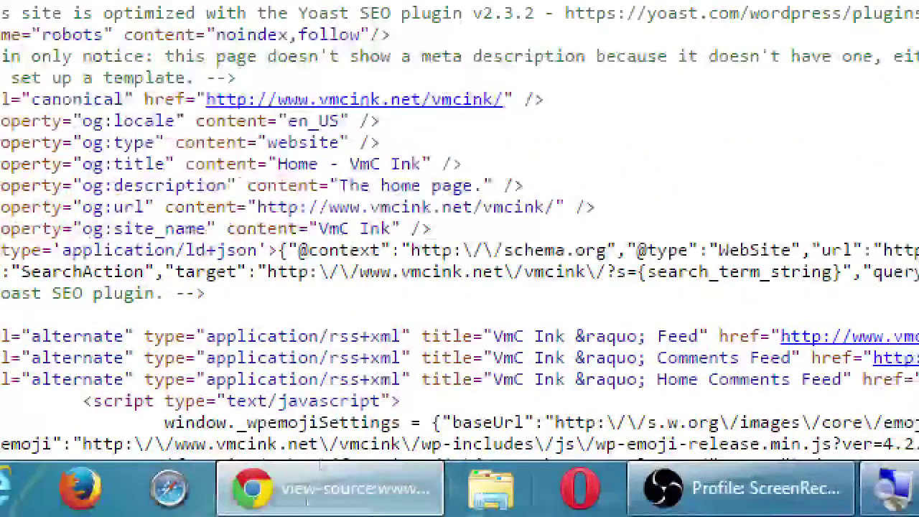
# - Examine the home page's source code from the stylesheet links through the header and navigation markup, and return to the SEO meta tags
pyautogui.scroll(-3, 327, 460)
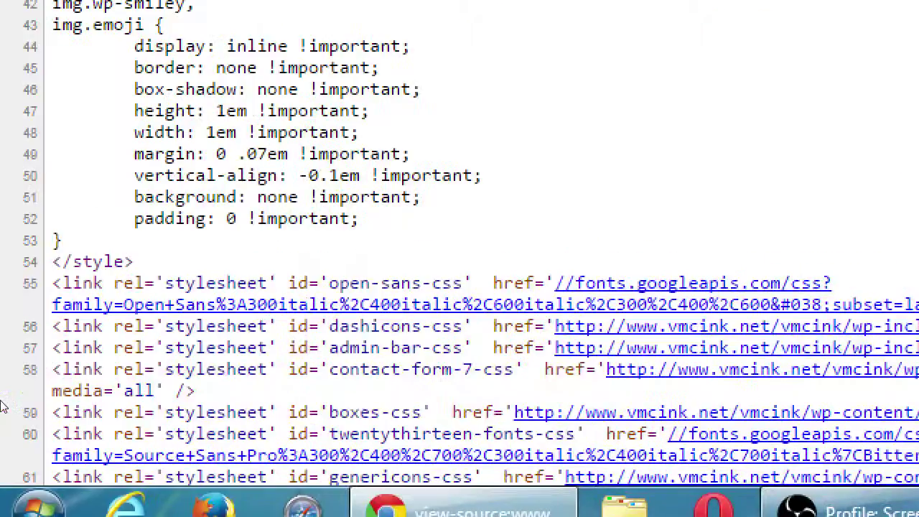
pyautogui.scroll(-3, 152, 413)
pyautogui.scroll(-3, 152, 412)
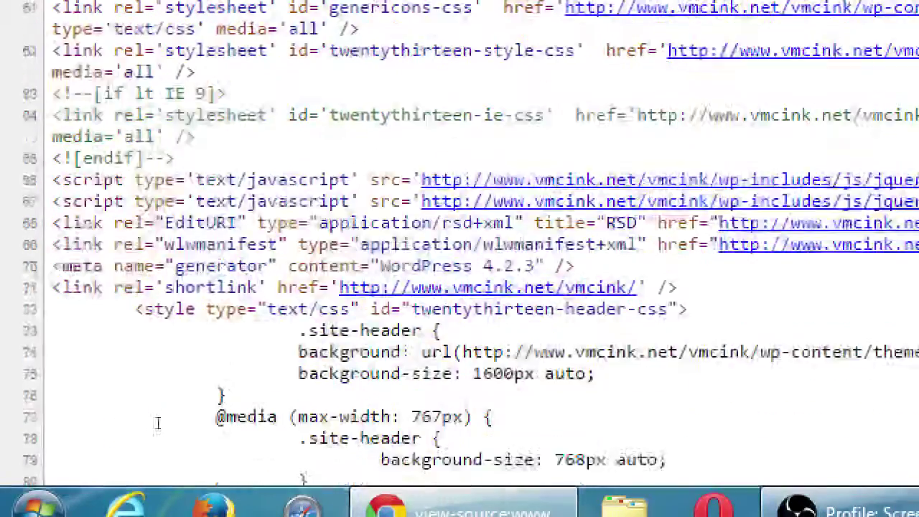
pyautogui.scroll(-2, 167, 438)
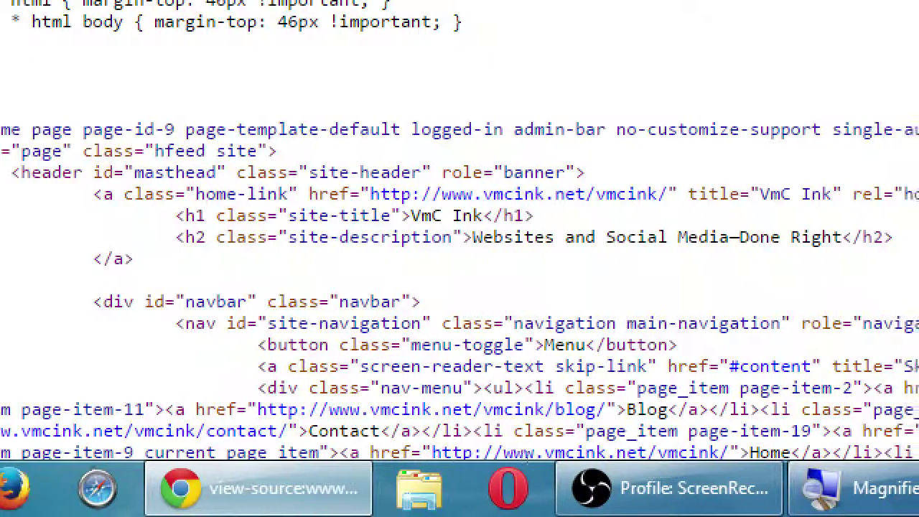
pyautogui.scroll(-2, 511, 452)
pyautogui.scroll(-1, 525, 460)
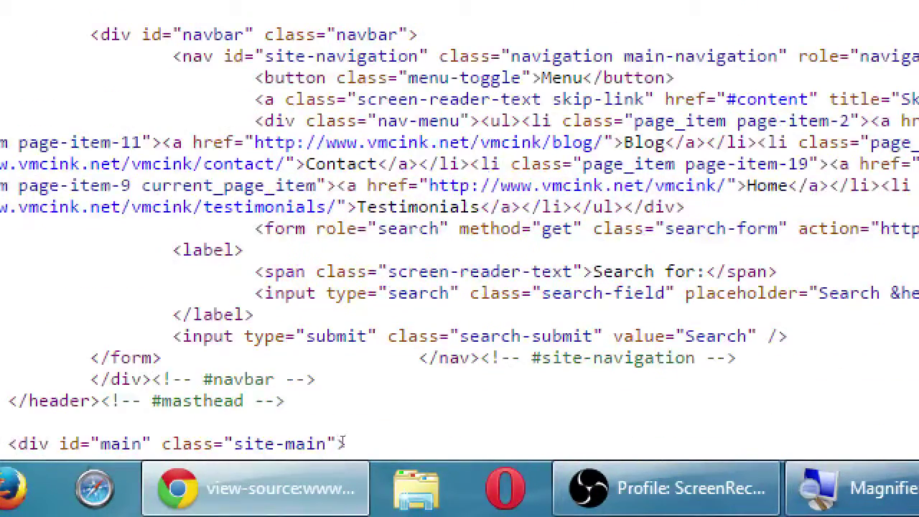
pyautogui.scroll(-2, 343, 442)
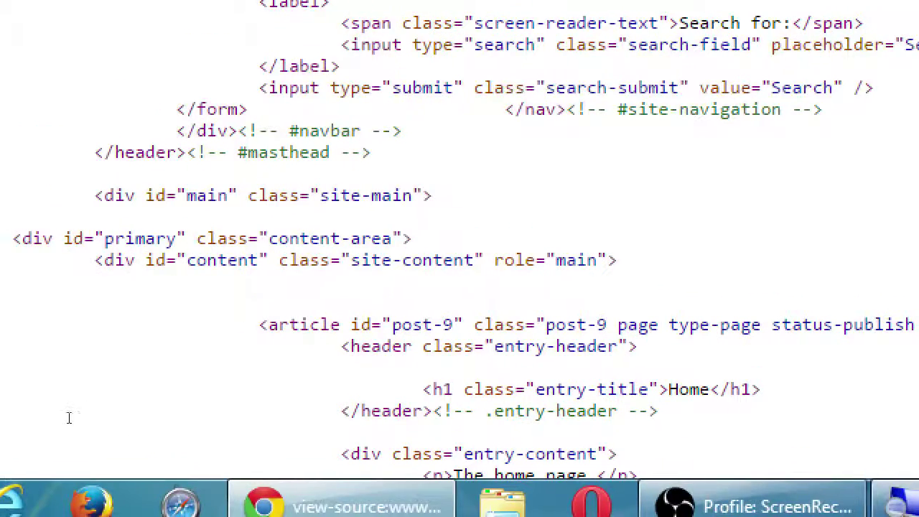
pyautogui.scroll(10, 80, 418)
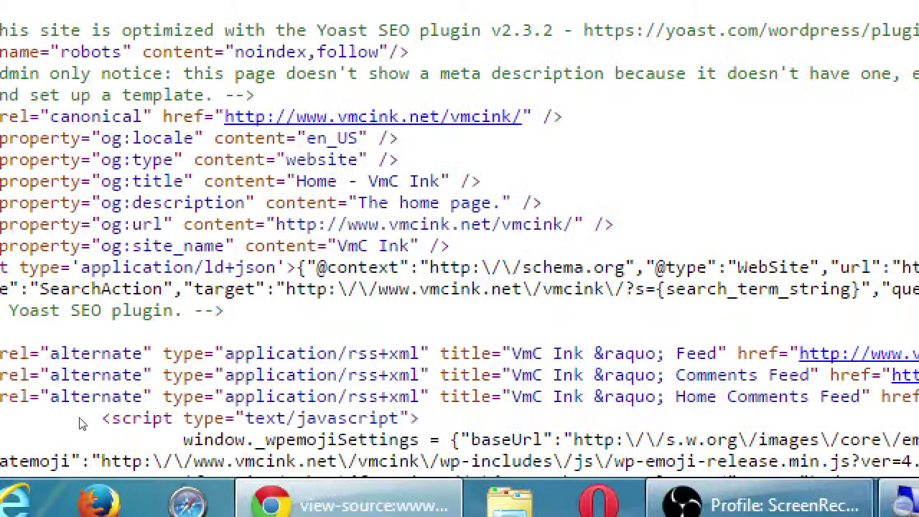
# - Search the source code for "wp-", revisit the VmC Ink home page, and return to the source to examine the highlighted stylesheet and plugin paths
pyautogui.write('wp-')
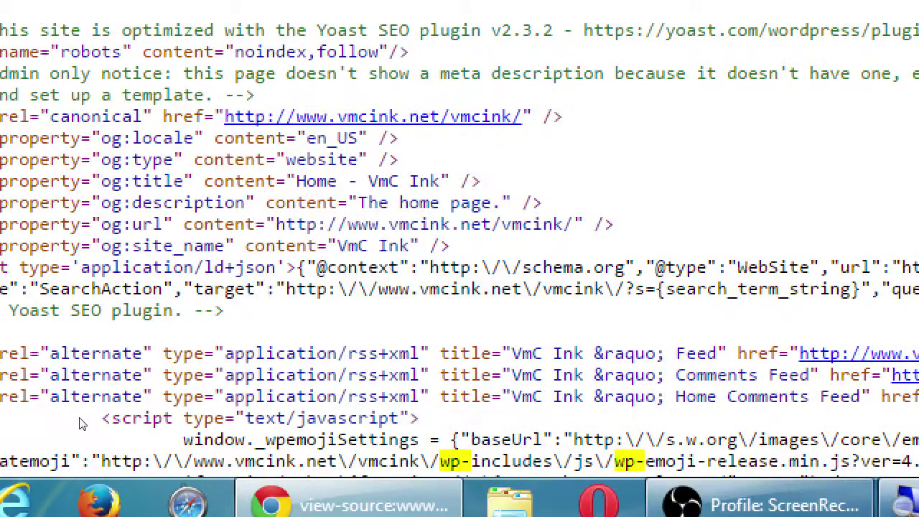
pyautogui.scroll(-2, 466, 233)
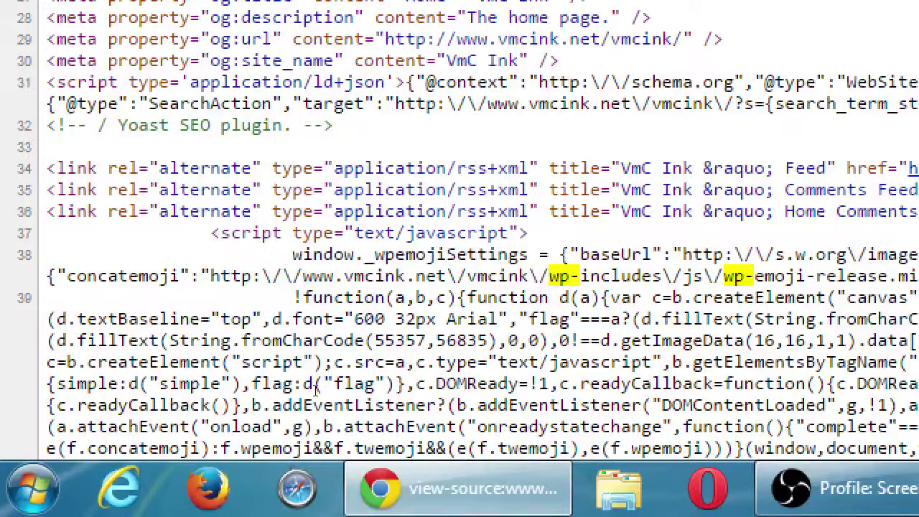
pyautogui.press('super+minus')
pyautogui.click(172, 9)
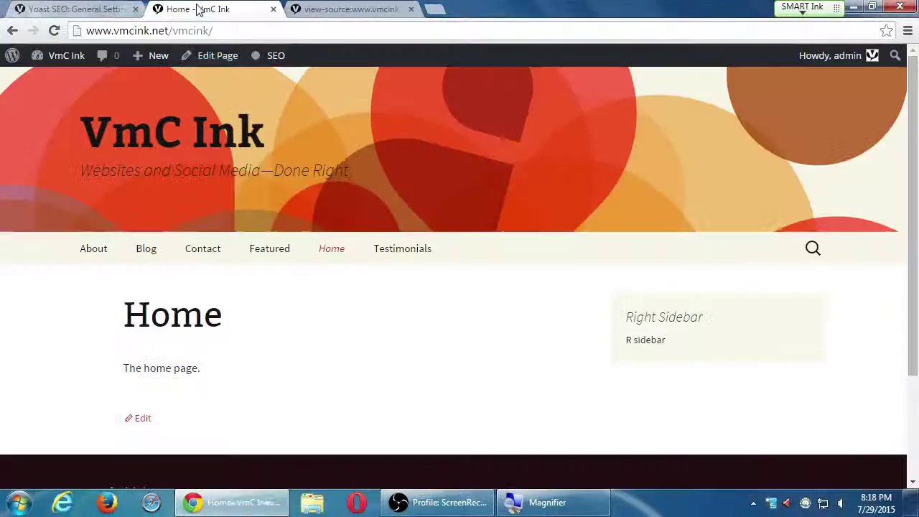
pyautogui.rightClick(372, 294)
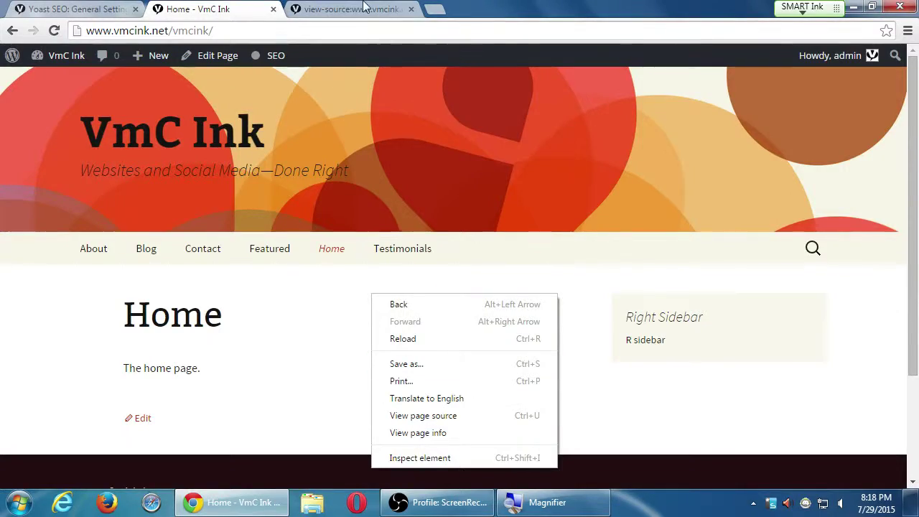
pyautogui.press('Escape')
pyautogui.hotkey('ctrl', 'Tab')
pyautogui.moveTo(909, 104); pyautogui.dragTo(909, 157)
pyautogui.press('super+plus')
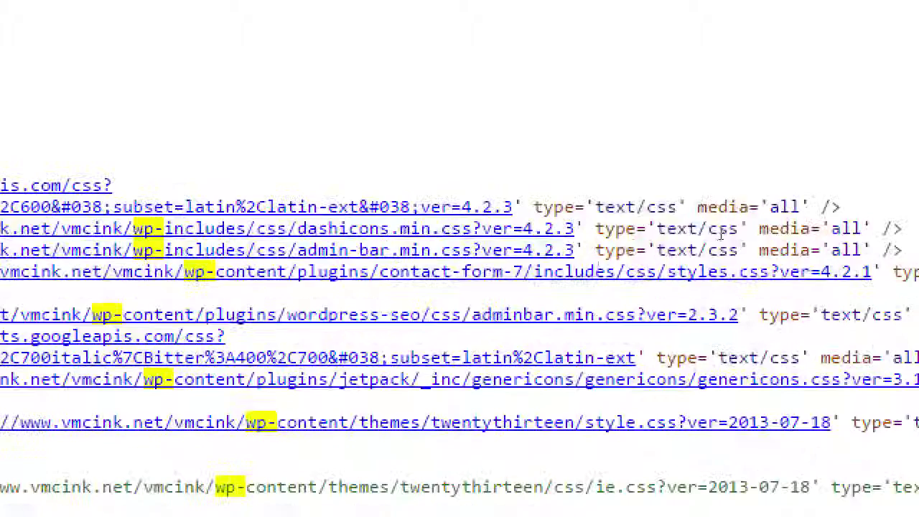
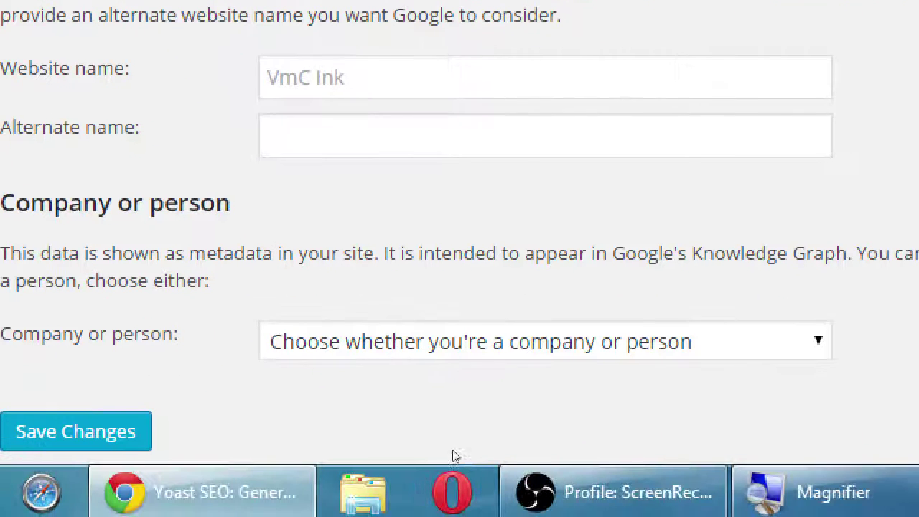
# - Set the Company or person option in the Yoast SEO site info to Company and view its name and logo fields
pyautogui.hotkey('alt', 'Down')
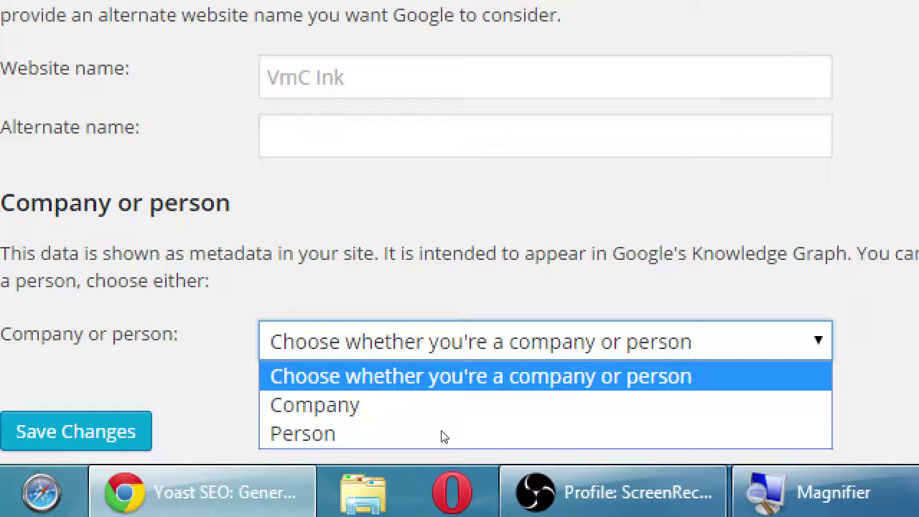
pyautogui.press('Down')
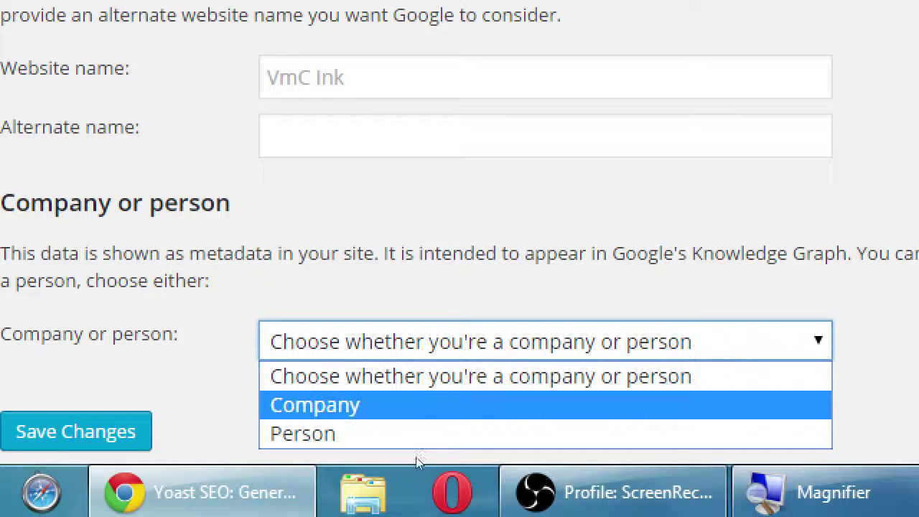
pyautogui.press('Return')
pyautogui.scroll(-1, 201, 453)
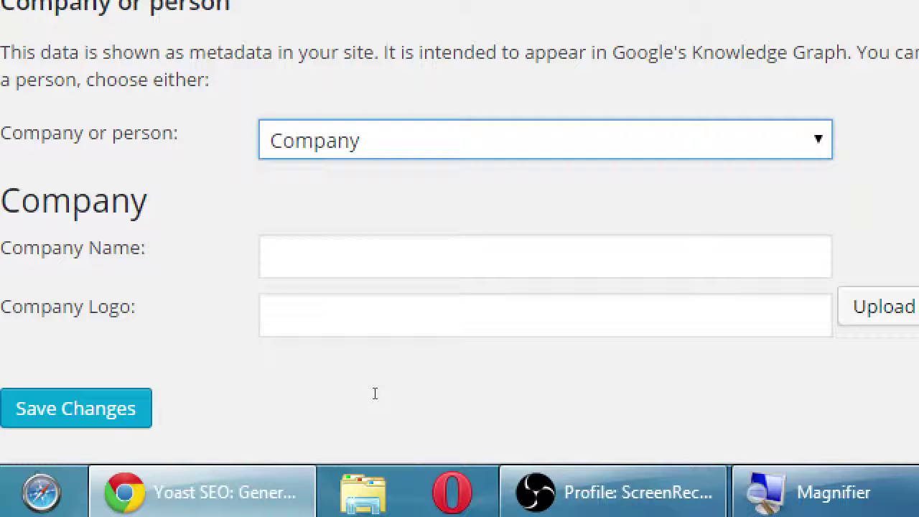
pyautogui.scroll(-1, 374, 393)
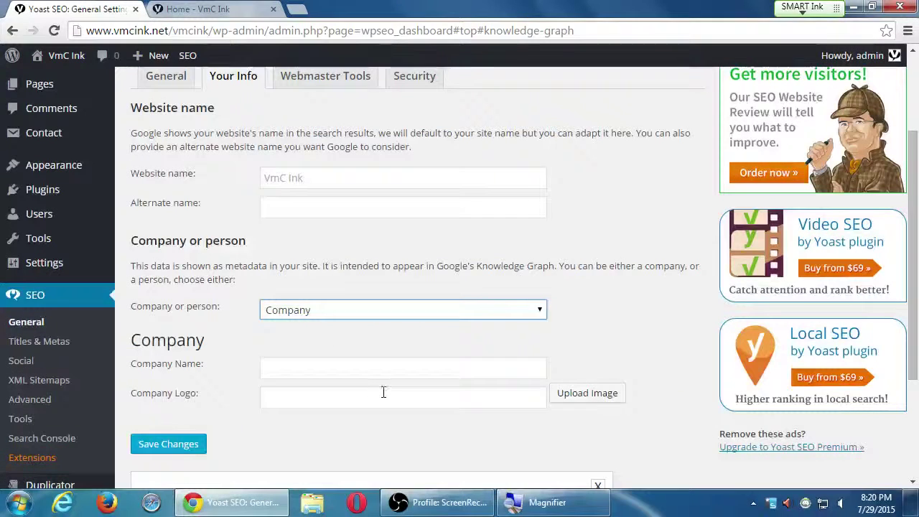
# - Open the Webmaster Tools settings and go through the Alexa, Bing, Google and Yandex verification fields without entering values
pyautogui.click(327, 80)
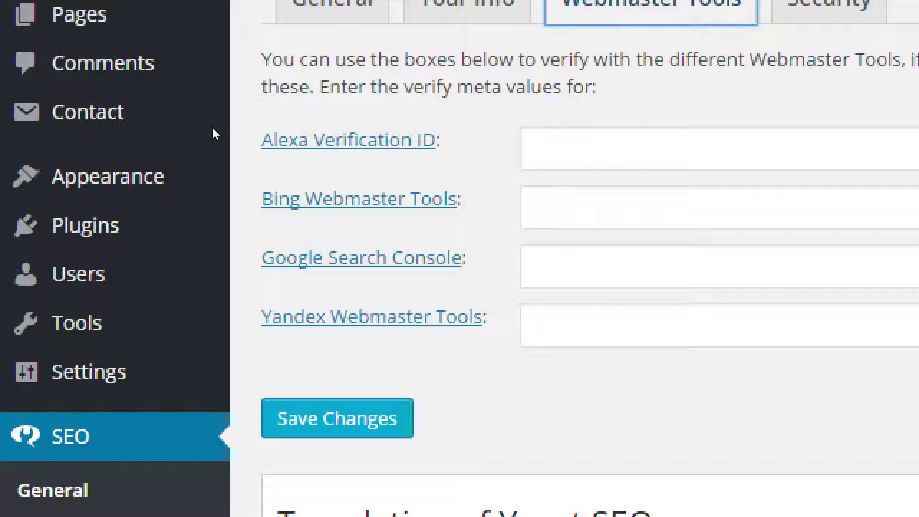
pyautogui.click(289, 199)
pyautogui.press('Tab')
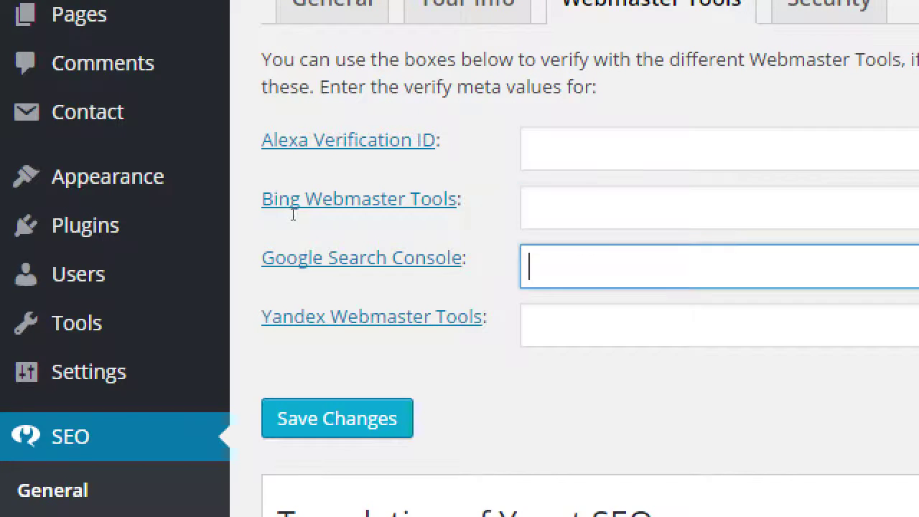
pyautogui.click(289, 146)
pyautogui.press('Tab')
pyautogui.press('Tab')
pyautogui.press('Tab')
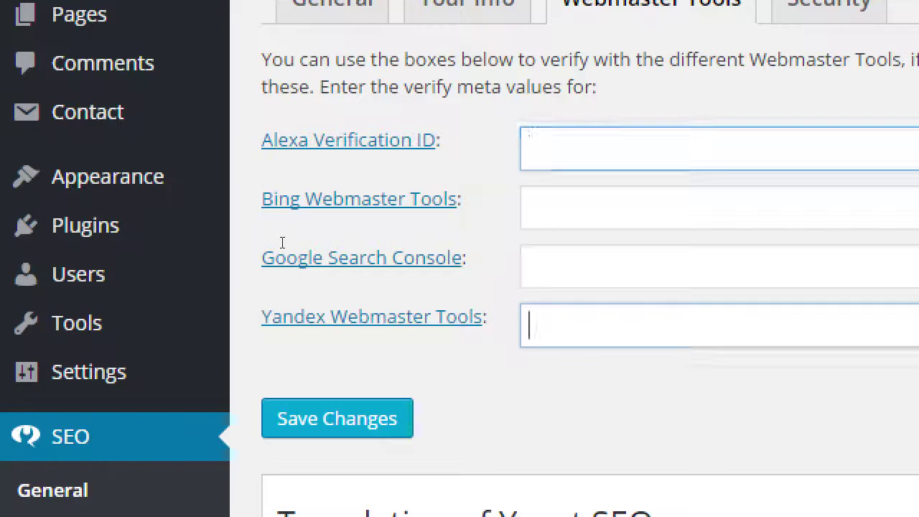
pyautogui.click(291, 145)
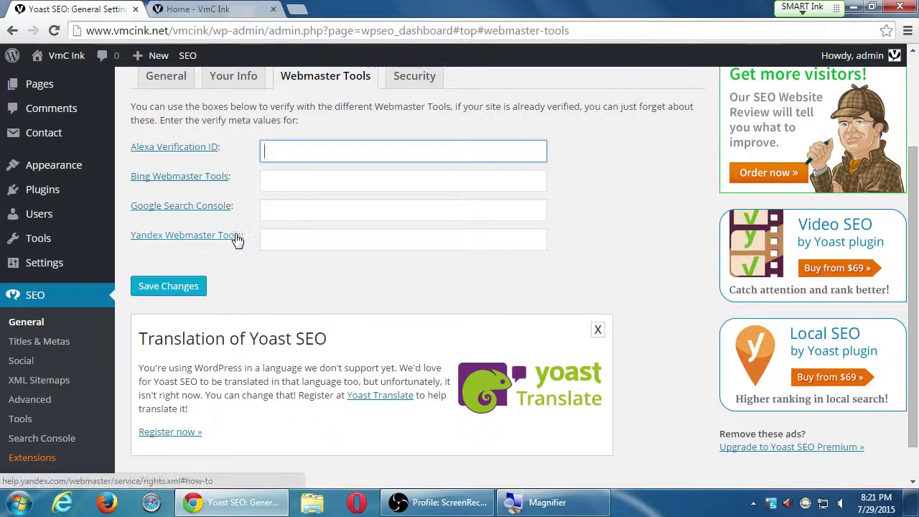
# - Open the Yandex Webmaster Tools help page, look over its Management rights article, and close it to return to the SEO settings
pyautogui.doubleClick(238, 237)
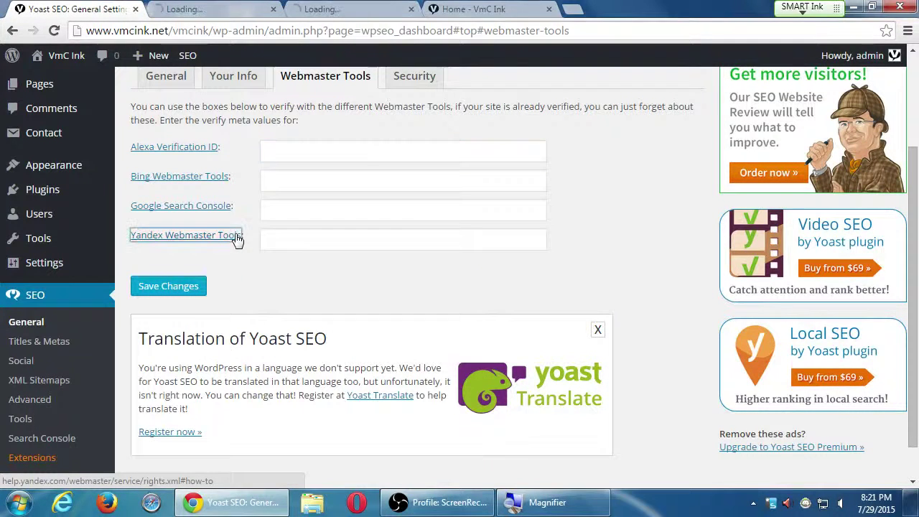
pyautogui.click(412, 9)
pyautogui.click(215, 8)
pyautogui.scroll(3, 319, 252)
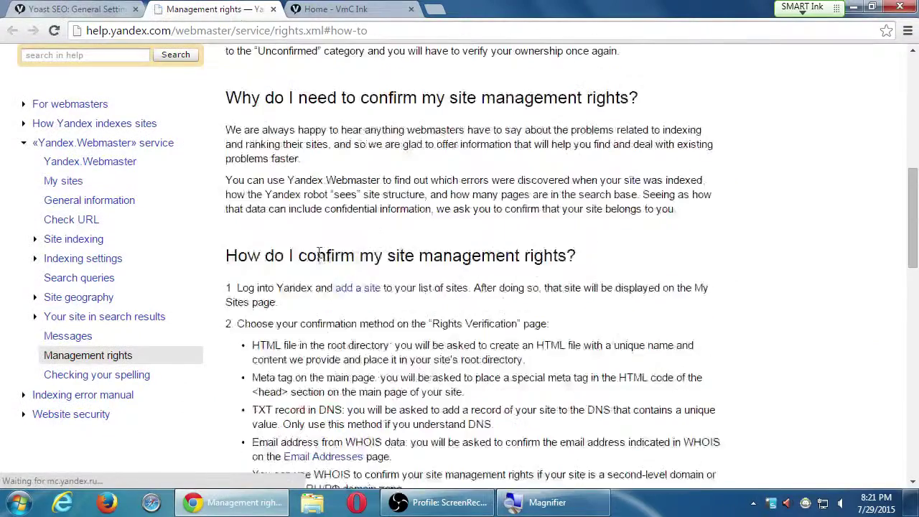
pyautogui.scroll(8, 318, 251)
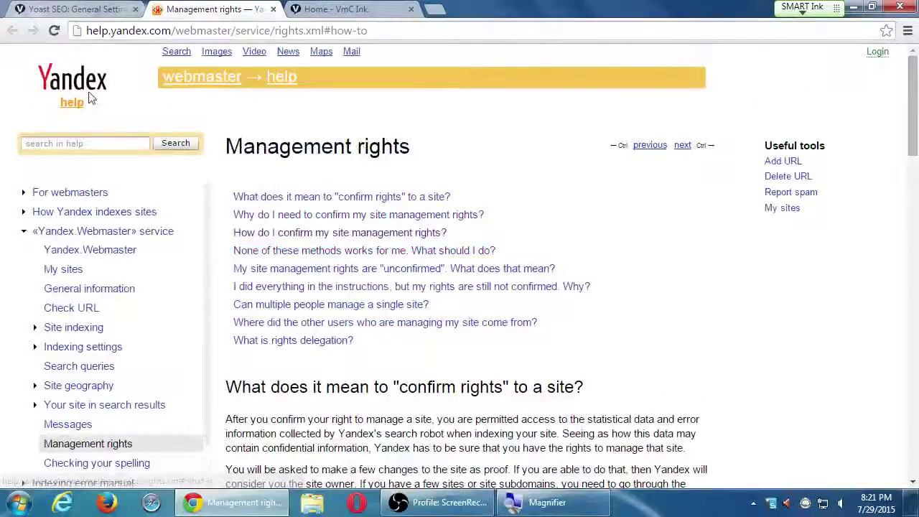
pyautogui.click(82, 83)
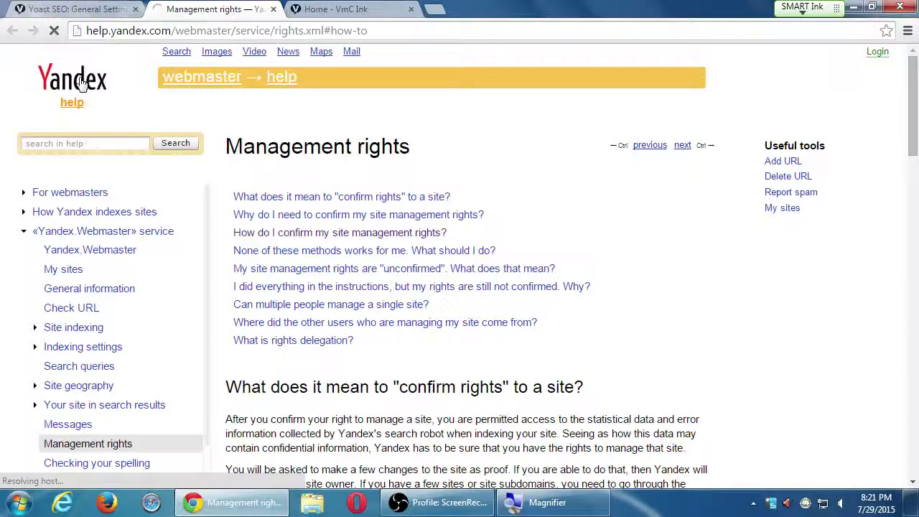
pyautogui.hotkey('ctrl', 'w')
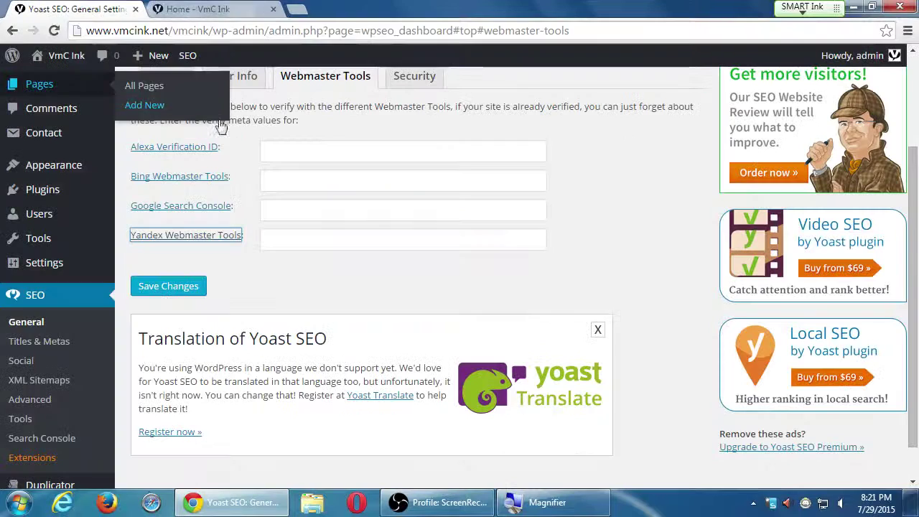
# - Open the Yoast SEO Security settings and review the option that disables the Advanced part of the meta box
pyautogui.scroll(1, 252, 144)
pyautogui.click(420, 143)
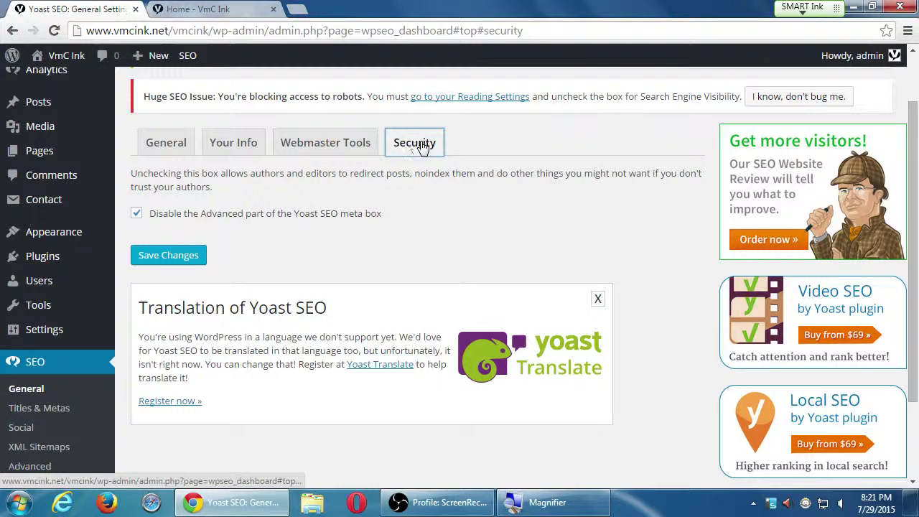
pyautogui.scroll(-2, 331, 302)
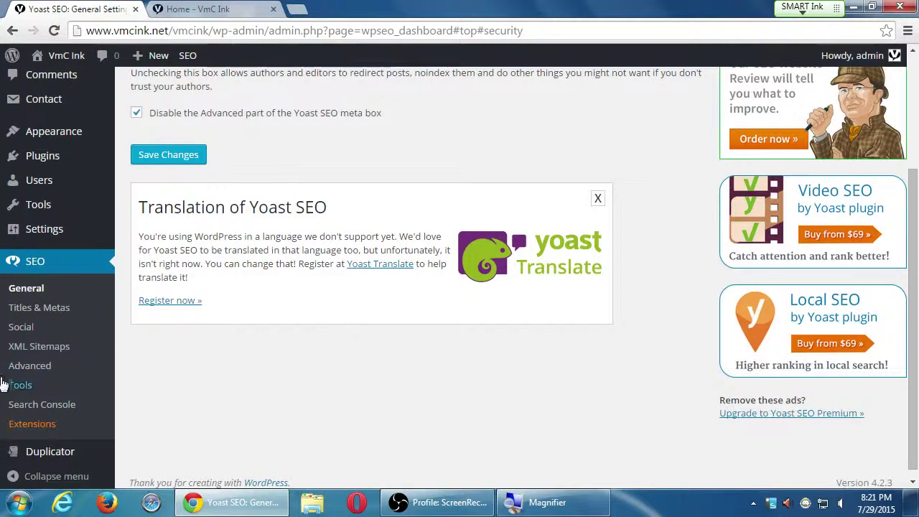
# - Open the Social settings page of the Yoast SEO plugin
pyautogui.click(36, 309)
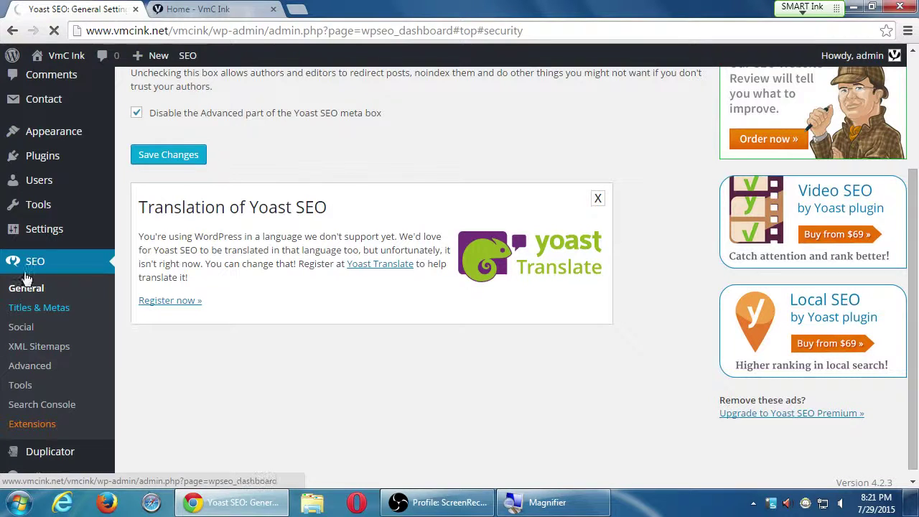
pyautogui.click(27, 328)
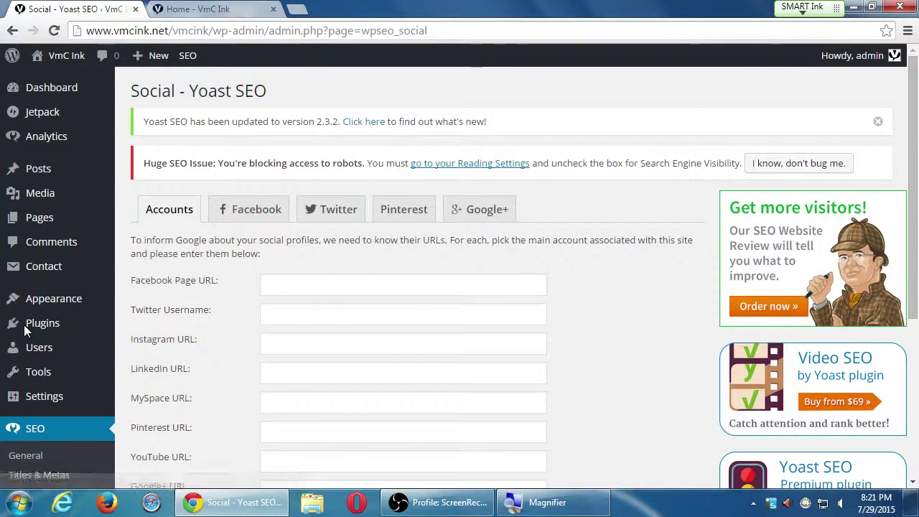
pyautogui.moveTo(25, 329)
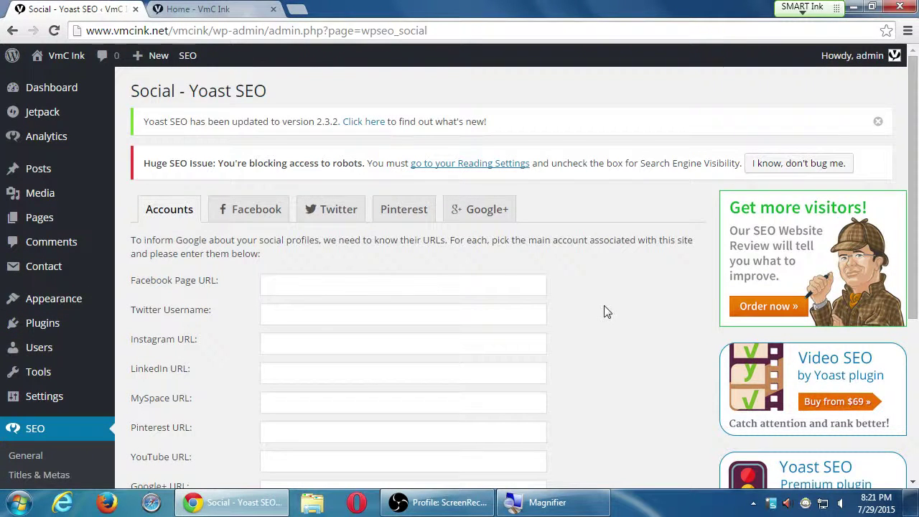
# - Enter a sample Facebook profile address in the Facebook Page URL field and move on to the Twitter Username field
pyautogui.press('super+plus')
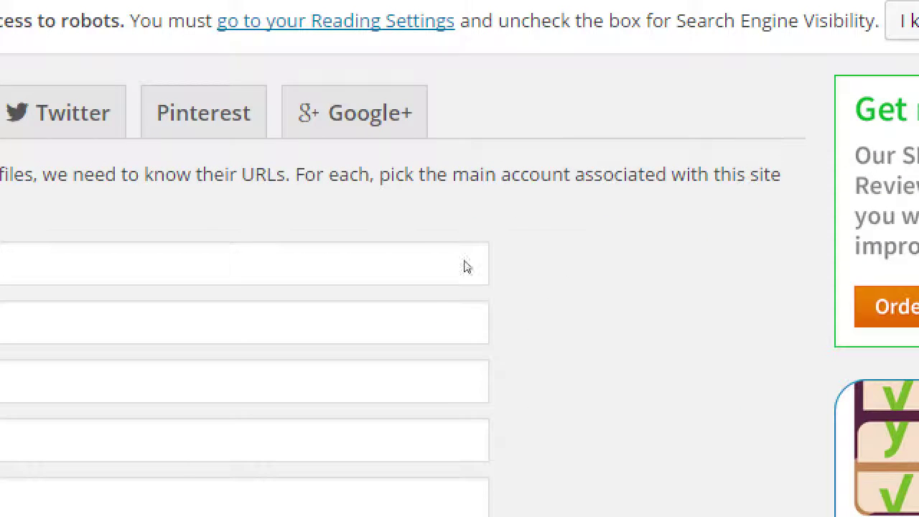
pyautogui.press('Tab')
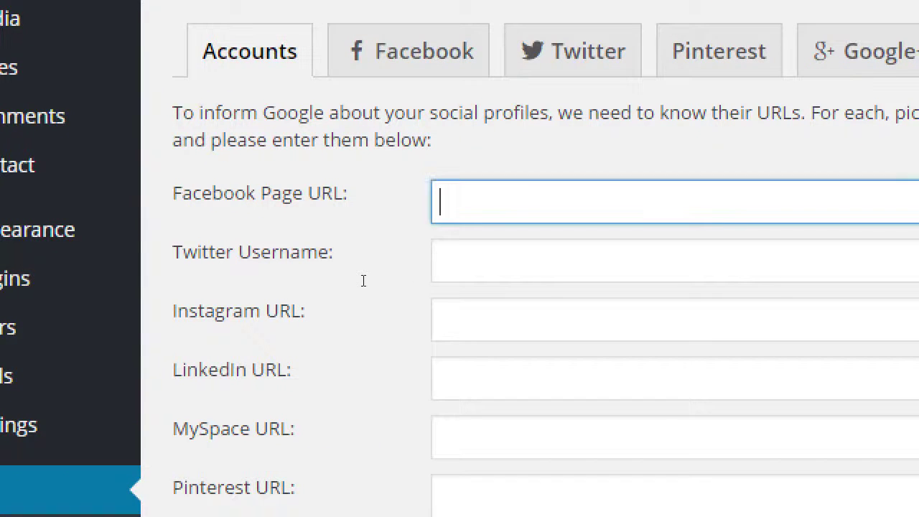
pyautogui.write('http://facebook')
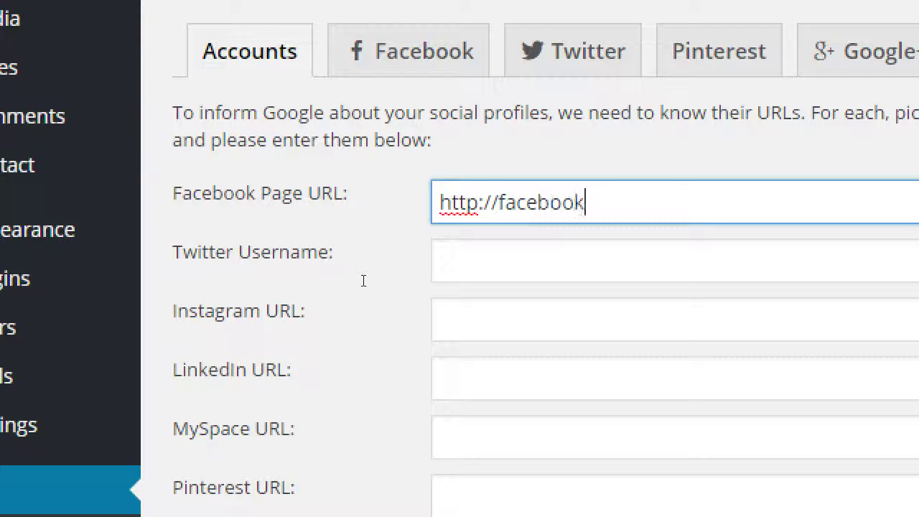
pyautogui.write('.com/victor')
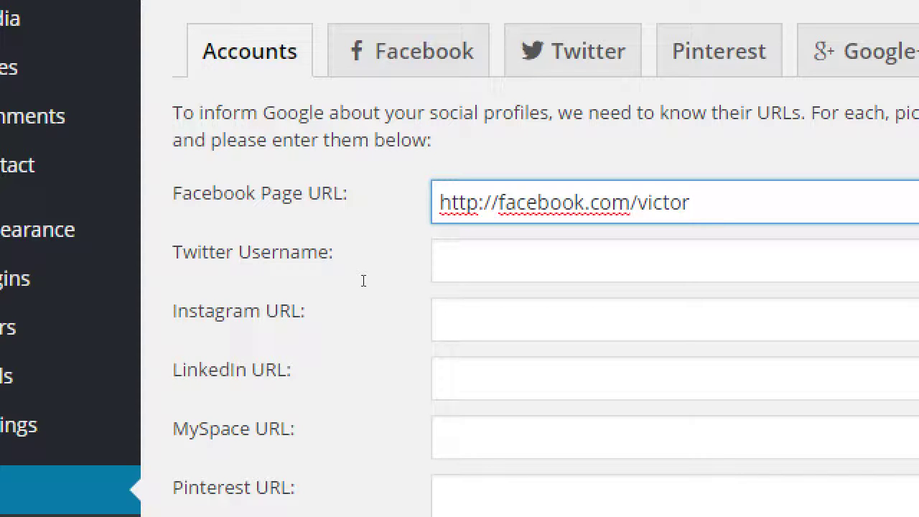
pyautogui.hotkey('ctrl', 'shift', 'Left')
pyautogui.press('Tab')
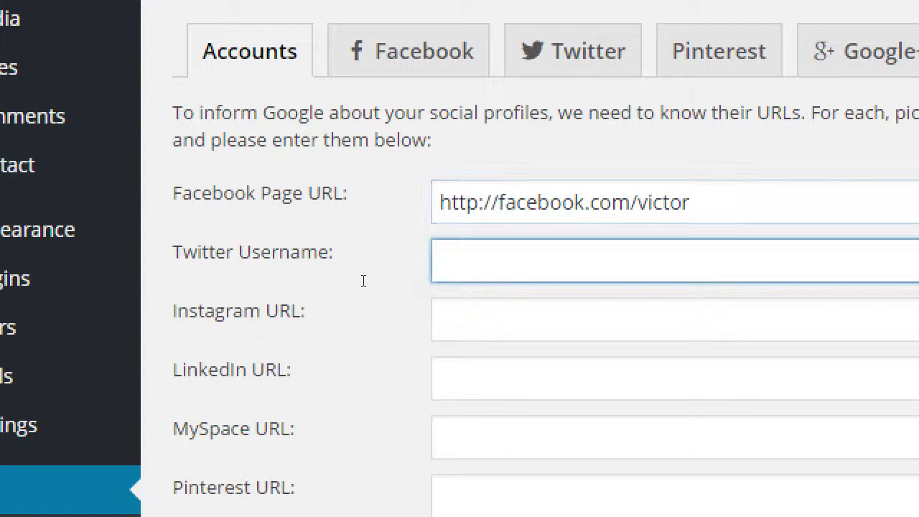
# - Enter a sample Twitter profile address in the Twitter Username field and look over the remaining social account fields
pyautogui.write('twitter.co/')
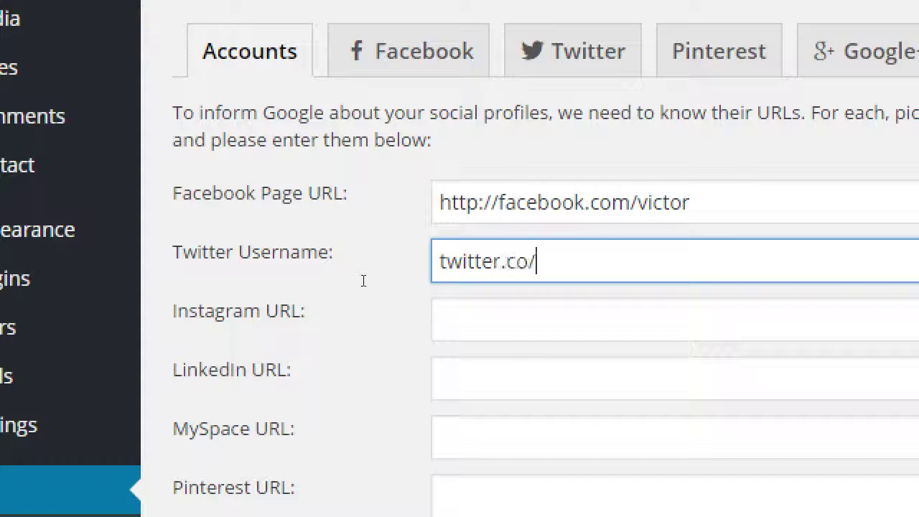
pyautogui.press('BackSpace')
pyautogui.write('m/victor')
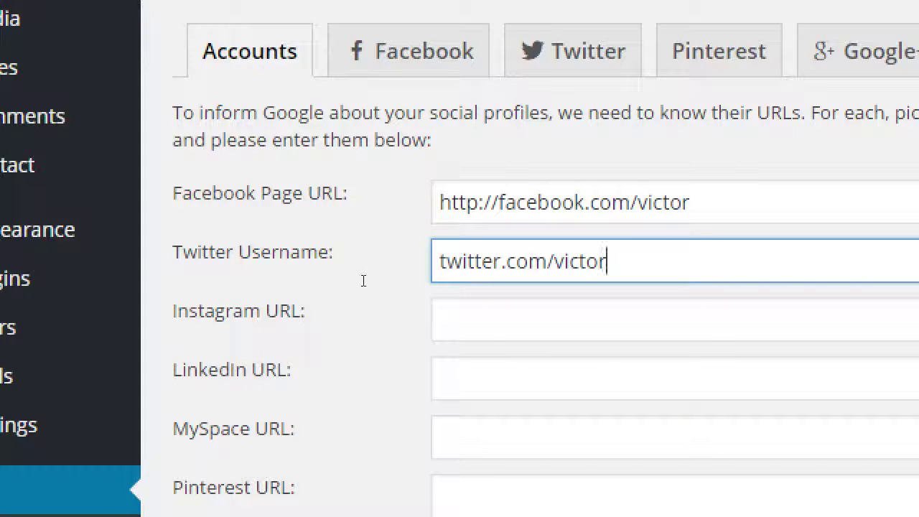
pyautogui.scroll(-2, 363, 280)
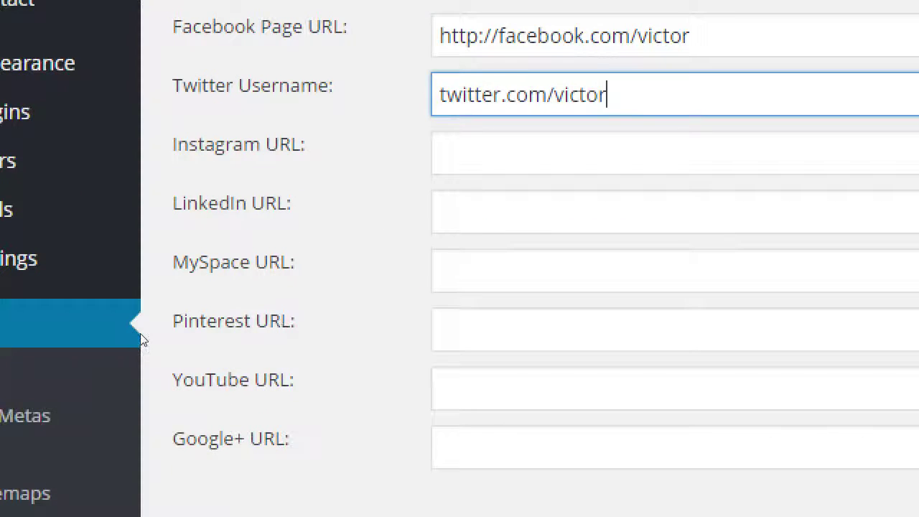
pyautogui.scroll(-1, 193, 414)
pyautogui.scroll(1, 191, 410)
pyautogui.scroll(-4, 199, 405)
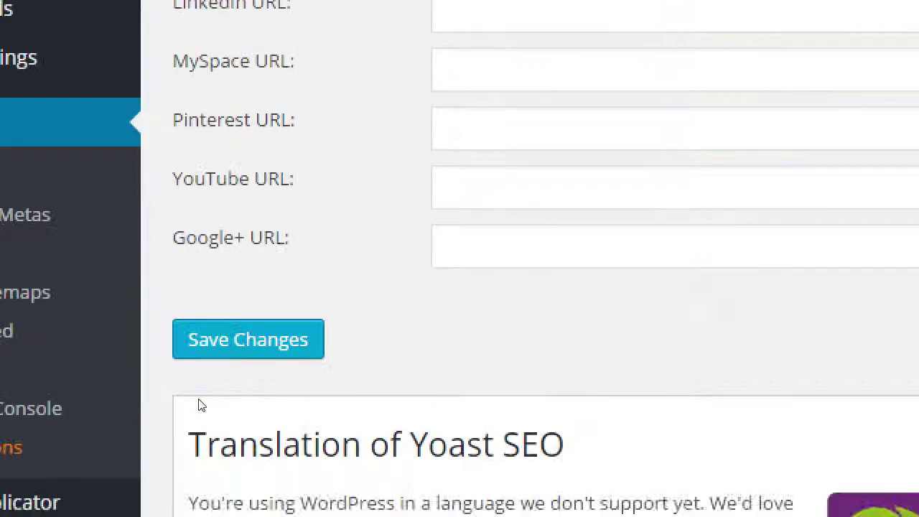
pyautogui.scroll(5, 200, 405)
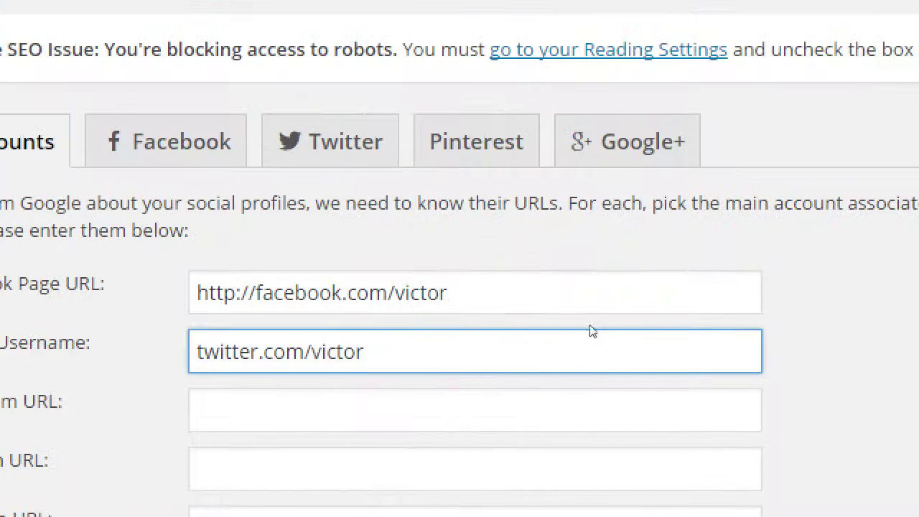
# - Open the Facebook social settings and review the Open Graph, default image, Insights admin and App ID options
pyautogui.click(173, 142)
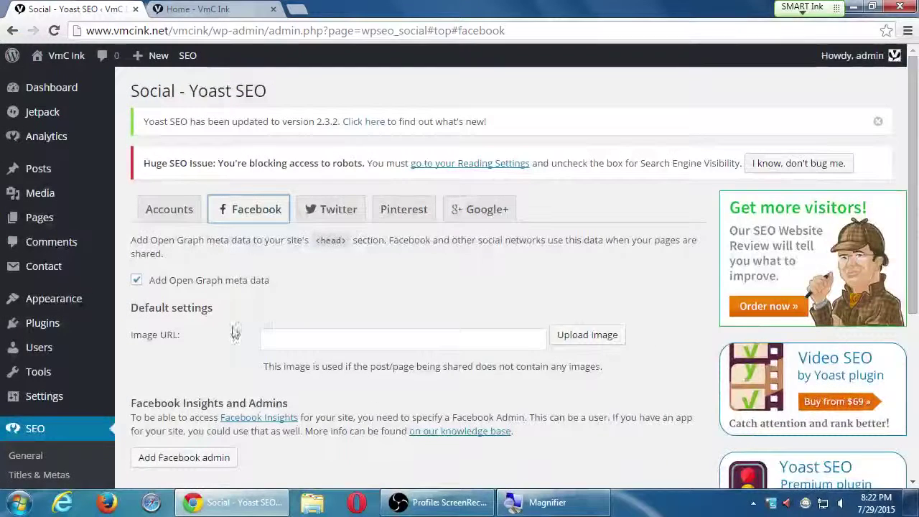
pyautogui.click(539, 361)
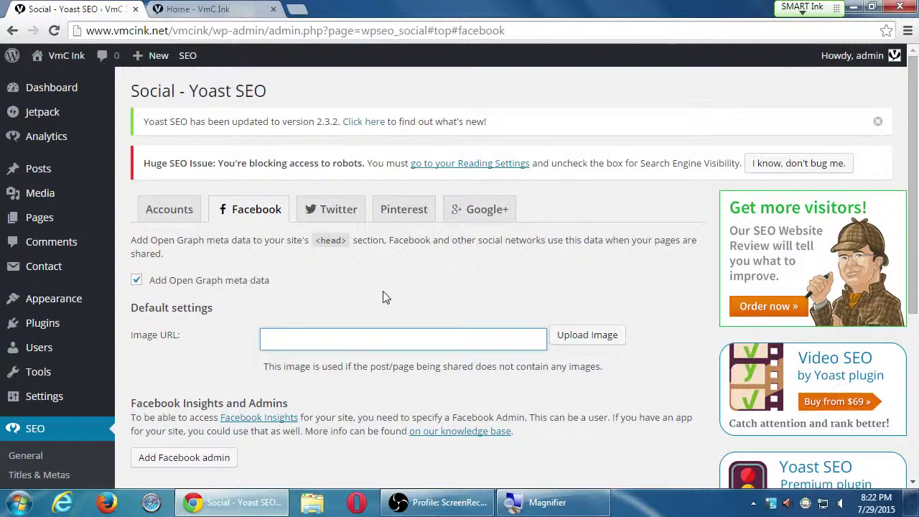
pyautogui.scroll(-2, 399, 300)
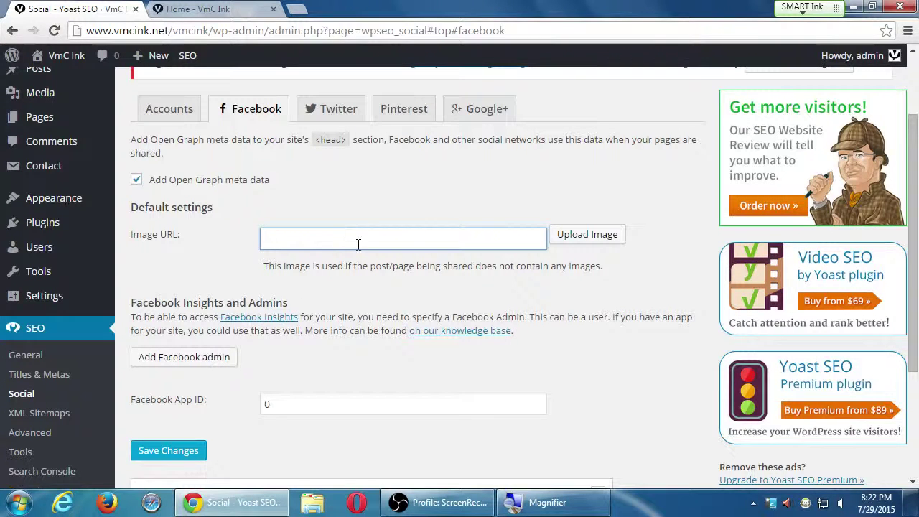
pyautogui.scroll(-1, 363, 239)
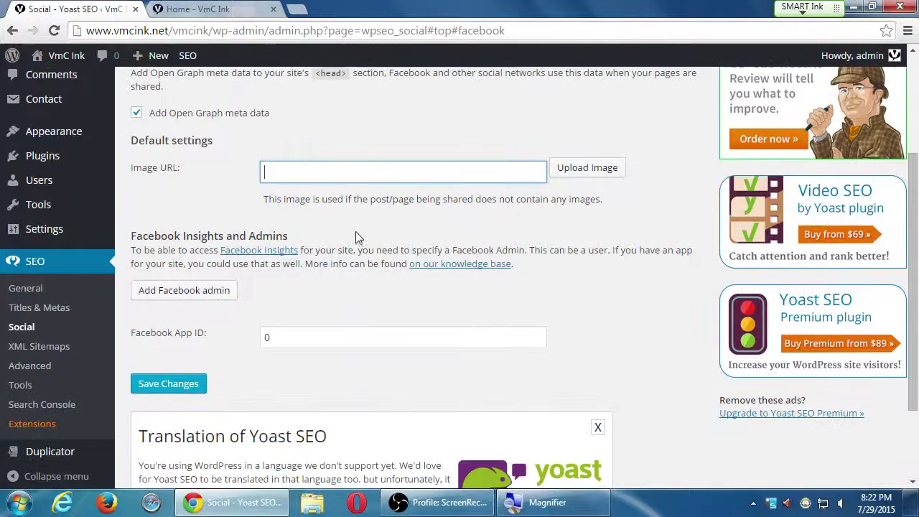
pyautogui.scroll(-1, 345, 235)
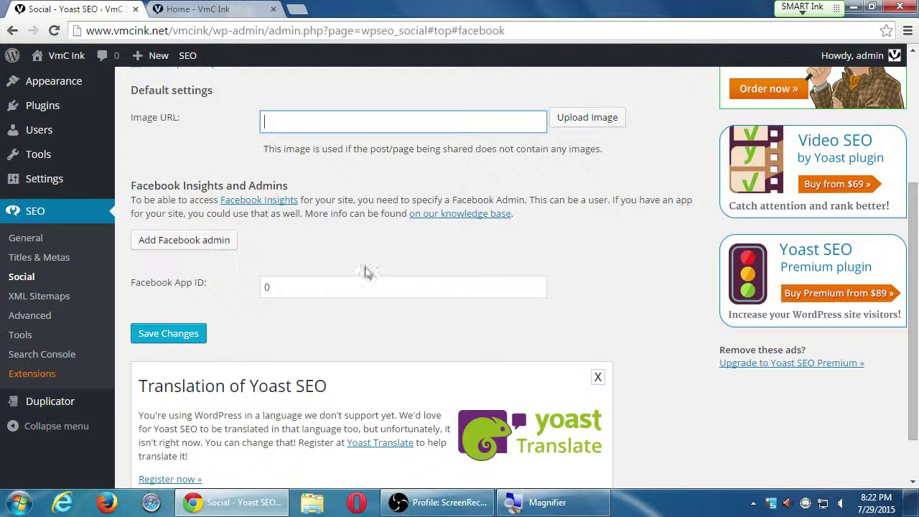
pyautogui.scroll(2, 345, 263)
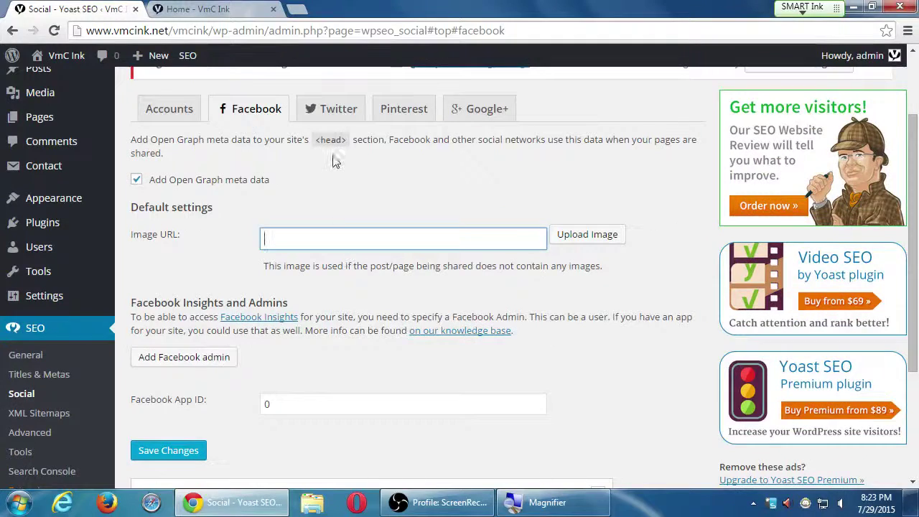
# - Look through the Twitter, Pinterest and Google+ social settings in turn
pyautogui.click(334, 115)
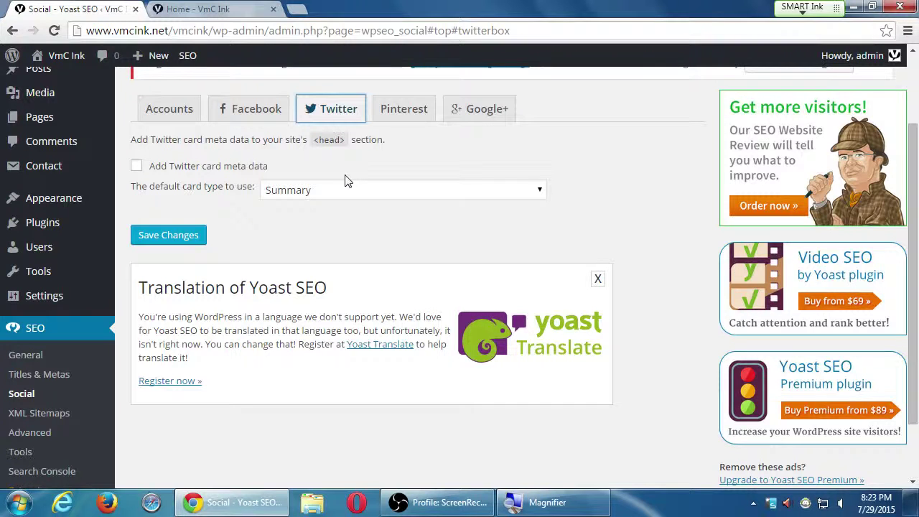
pyautogui.click(406, 119)
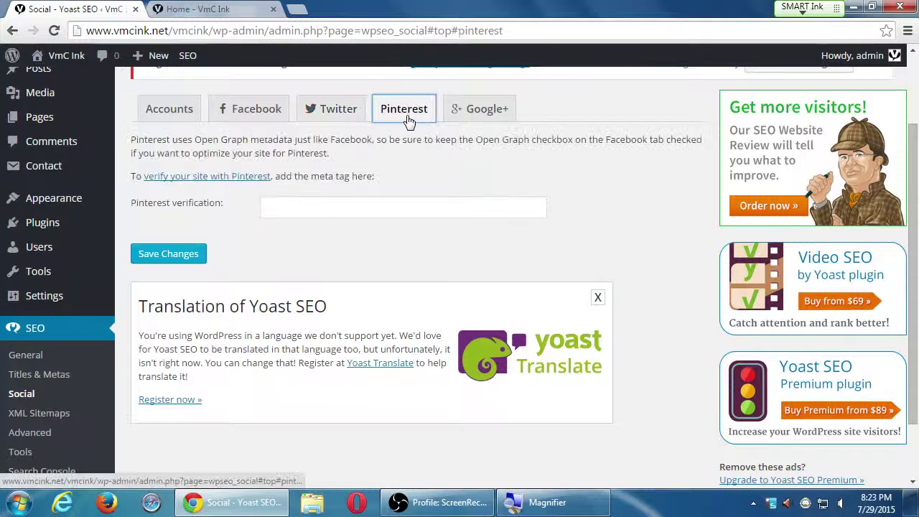
pyautogui.click(486, 120)
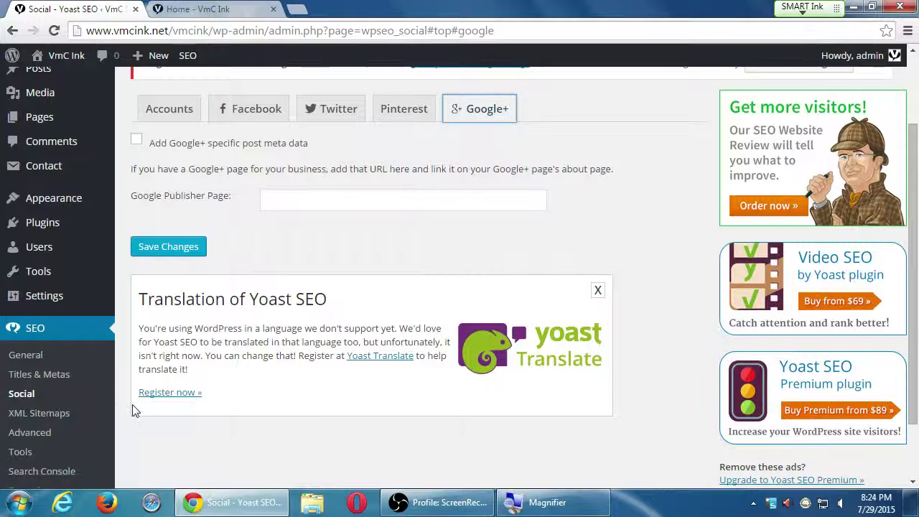
# - Open the XML Sitemaps settings page of Yoast SEO and review the option that enables XML sitemap functionality
pyautogui.scroll(-1, 135, 409)
pyautogui.scroll(-2, 135, 409)
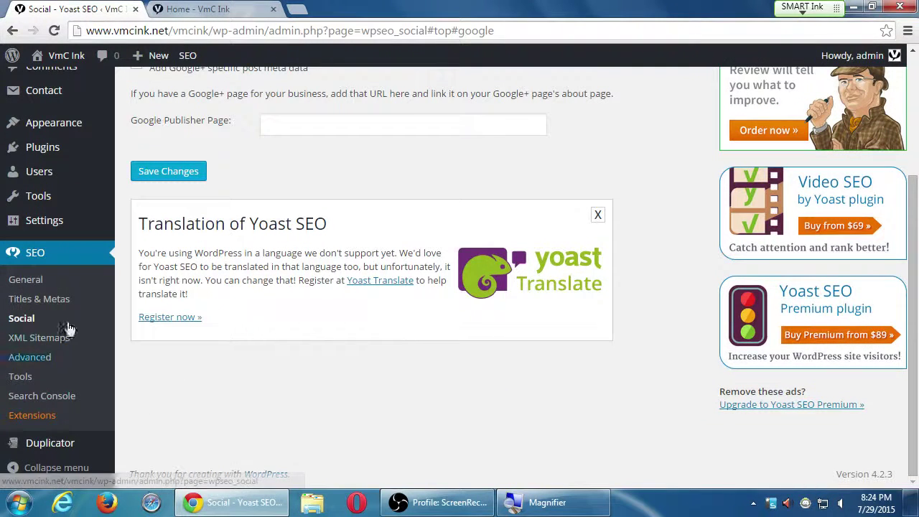
pyautogui.click(58, 346)
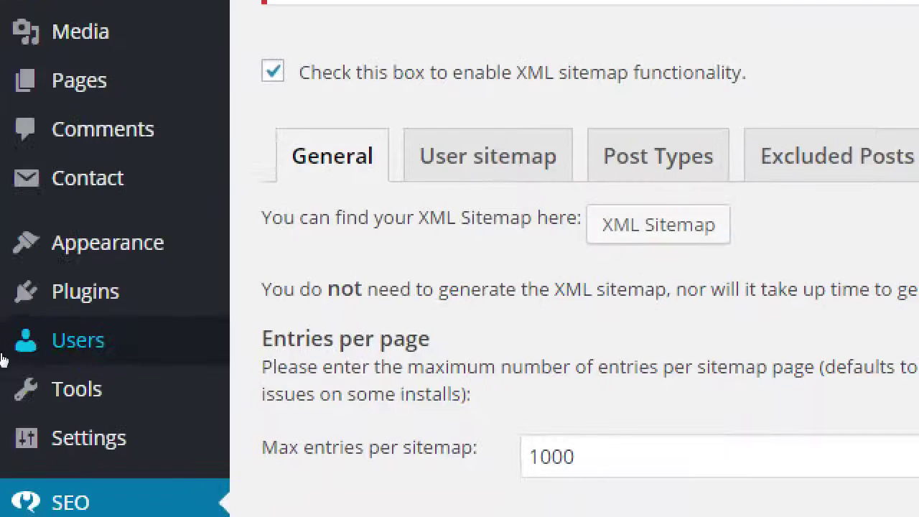
pyautogui.moveTo(3, 301)
pyautogui.scroll(-3, 35, 412)
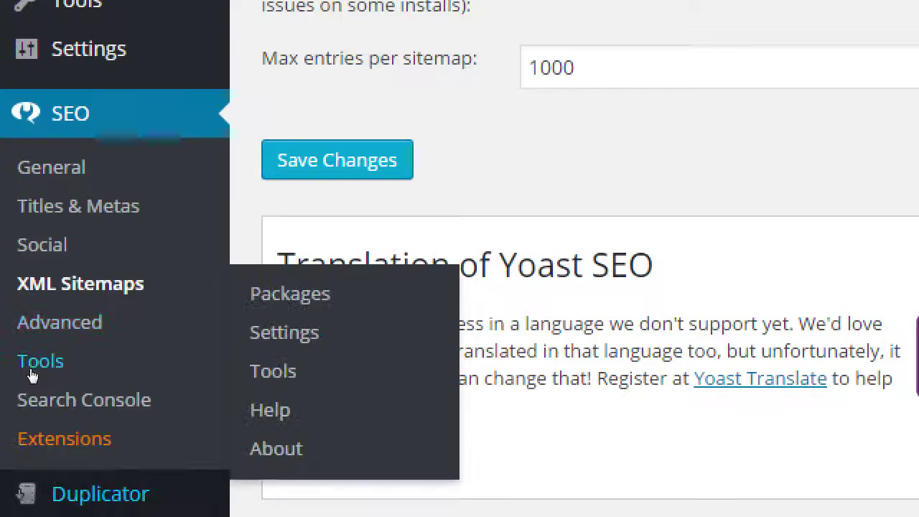
pyautogui.scroll(3, 491, 1)
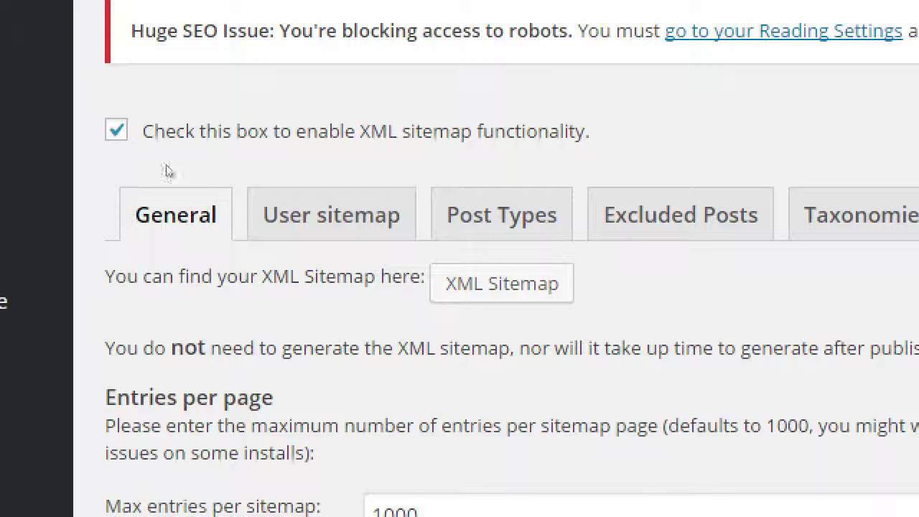
pyautogui.click(141, 160)
pyautogui.click(139, 159)
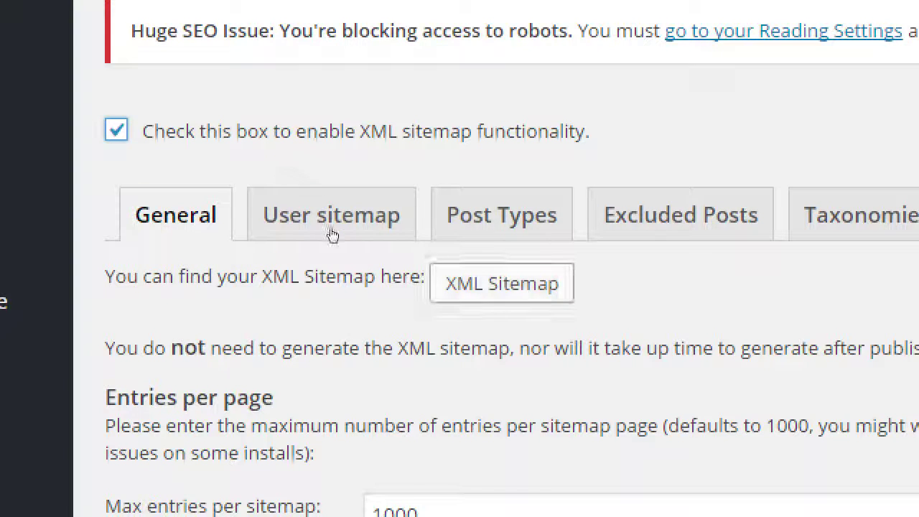
# - Open the site's XML sitemap index, view the page sitemap, and return to the index to point out its address
pyautogui.click(502, 283)
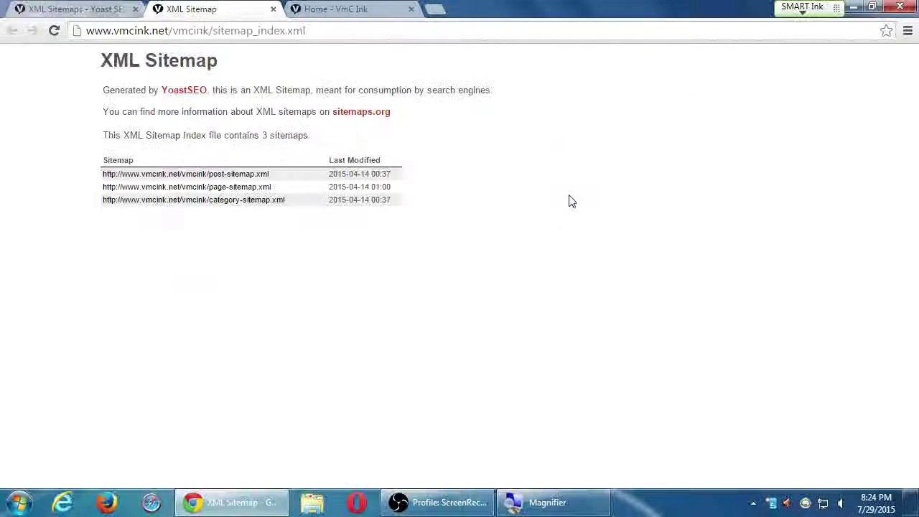
pyautogui.click(213, 188)
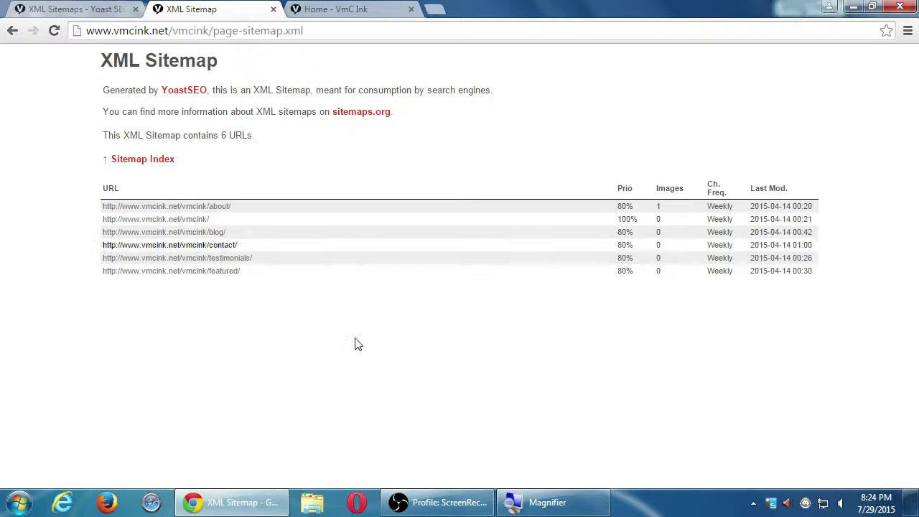
pyautogui.hotkey('alt', 'Left')
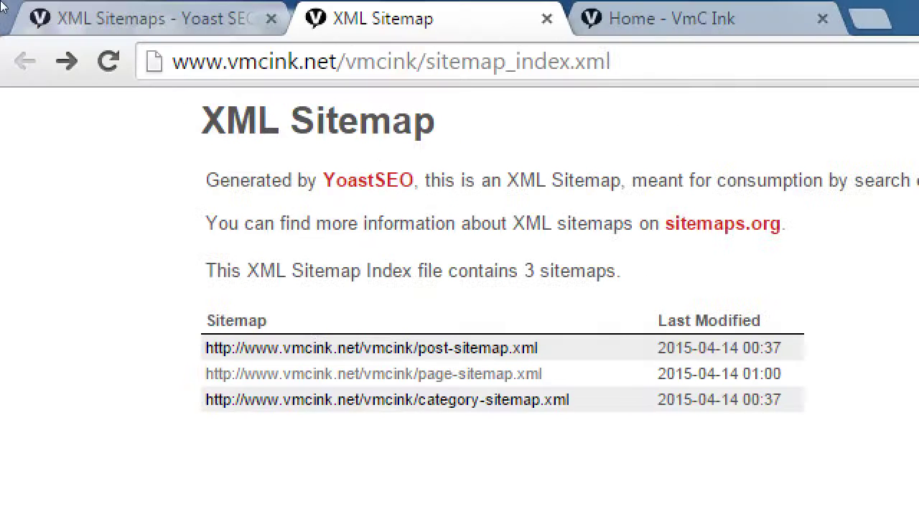
pyautogui.click(574, 61)
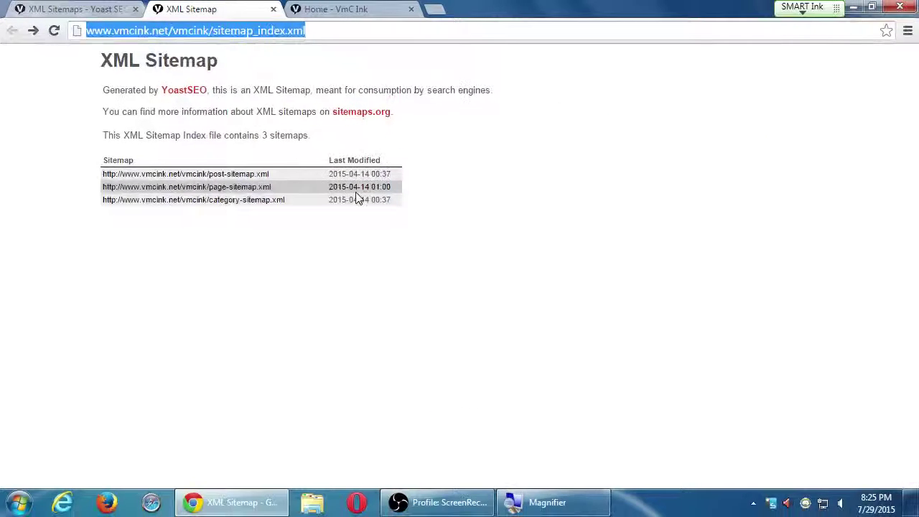
# - Open the post sitemap from the index and try its blog link before returning to the URL list
pyautogui.click(230, 175)
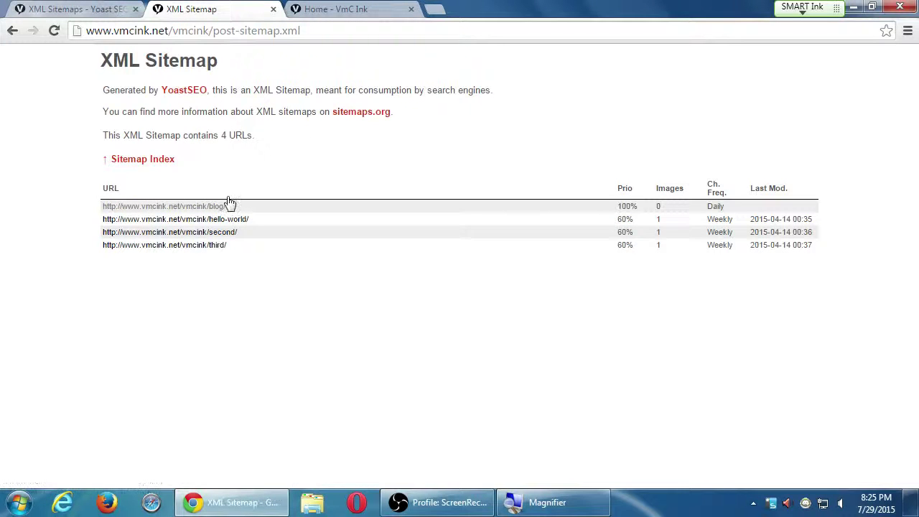
pyautogui.click(214, 207)
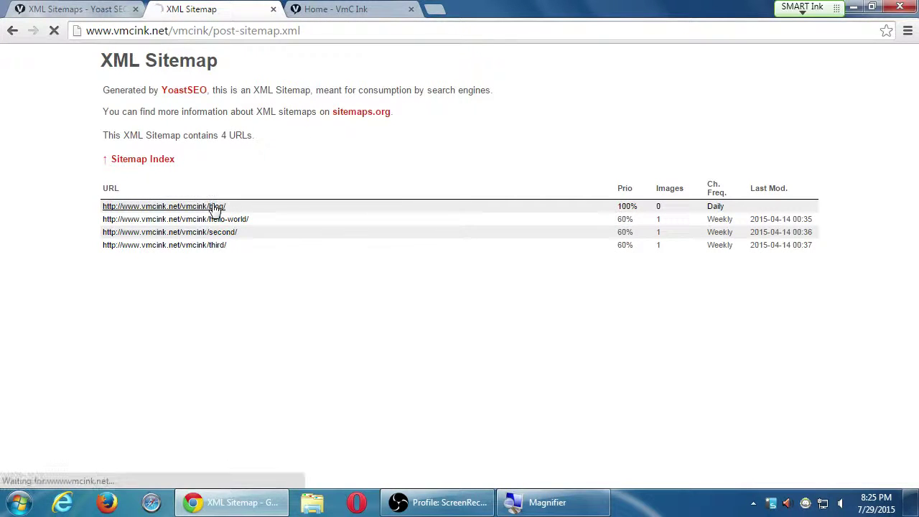
pyautogui.hotkey('alt', 'Left')
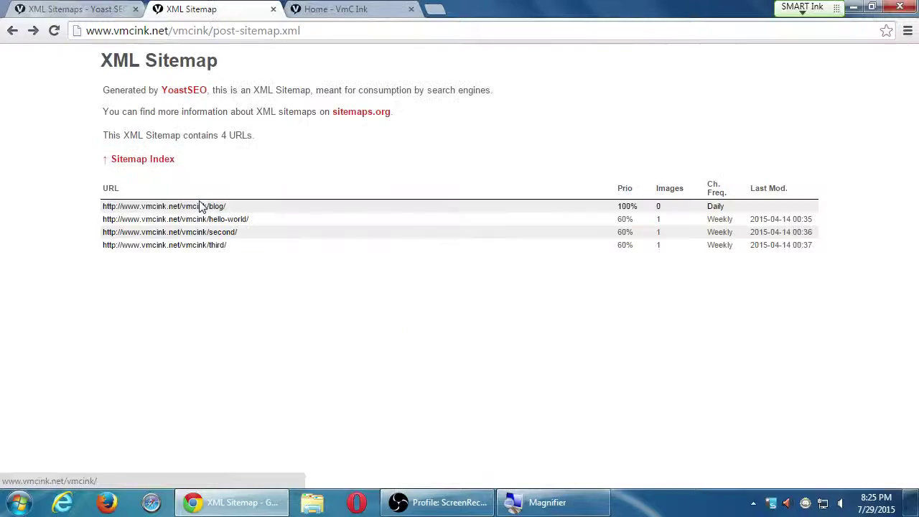
# - View the post sitemap's source code and highlight the lastmod and priority tags of the hello-world entry
pyautogui.hotkey('ctrl', 'u')
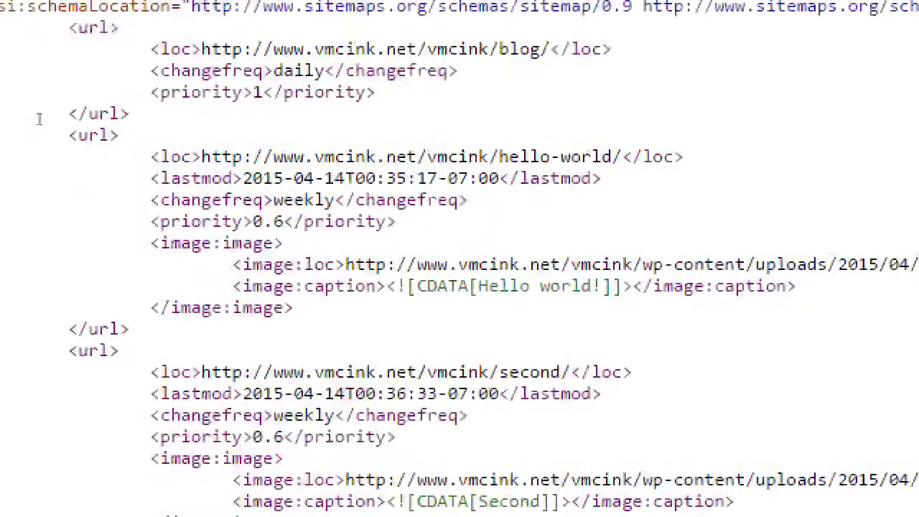
pyautogui.press('Return')
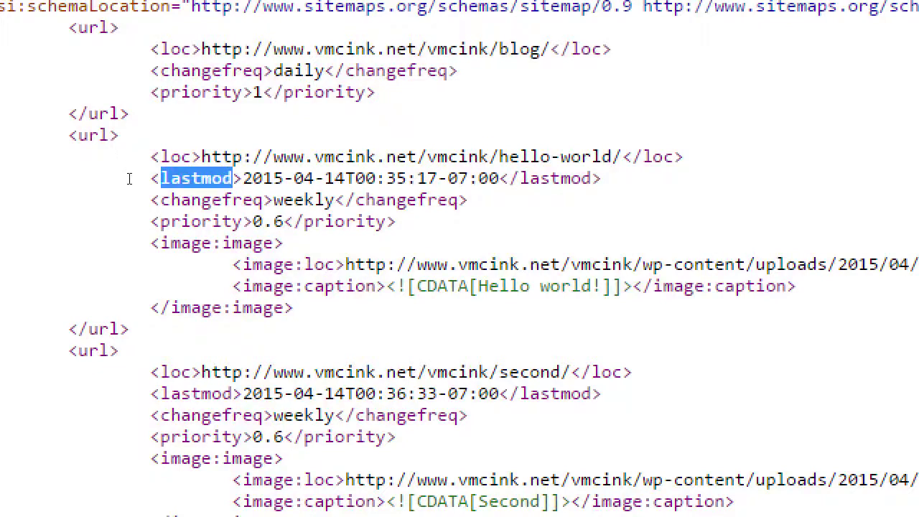
pyautogui.write('priority')
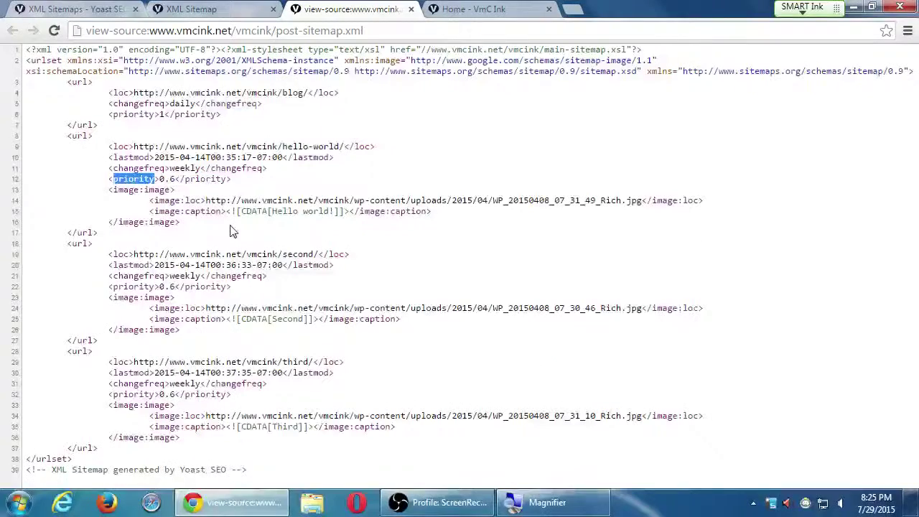
# - Close the sitemap and source tabs and review the Entries per page setting on the XML Sitemaps page
pyautogui.click(221, 6)
pyautogui.middleClick(178, 7)
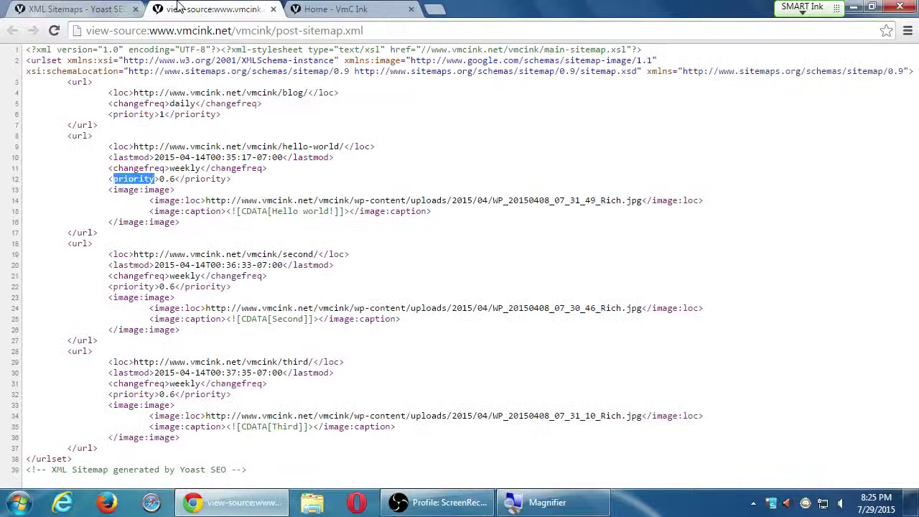
pyautogui.middleClick(178, 6)
pyautogui.click(84, 6)
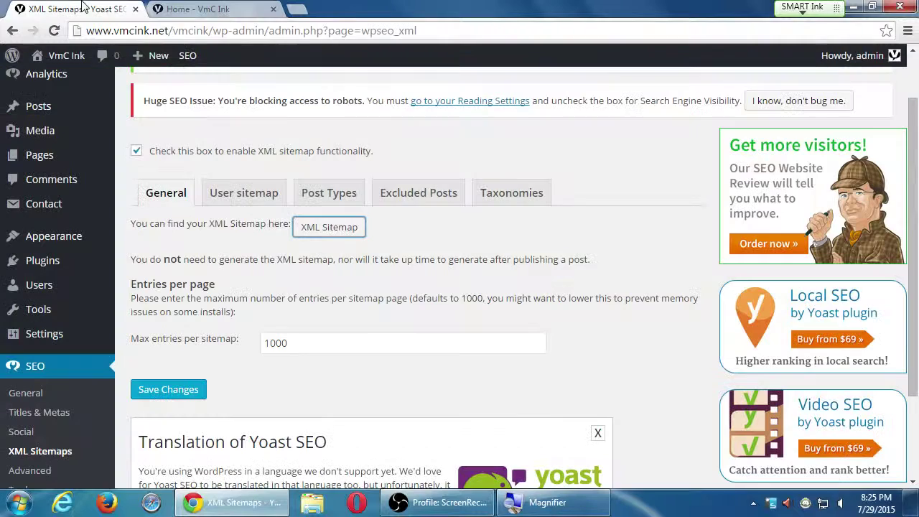
pyautogui.scroll(-1, 188, 337)
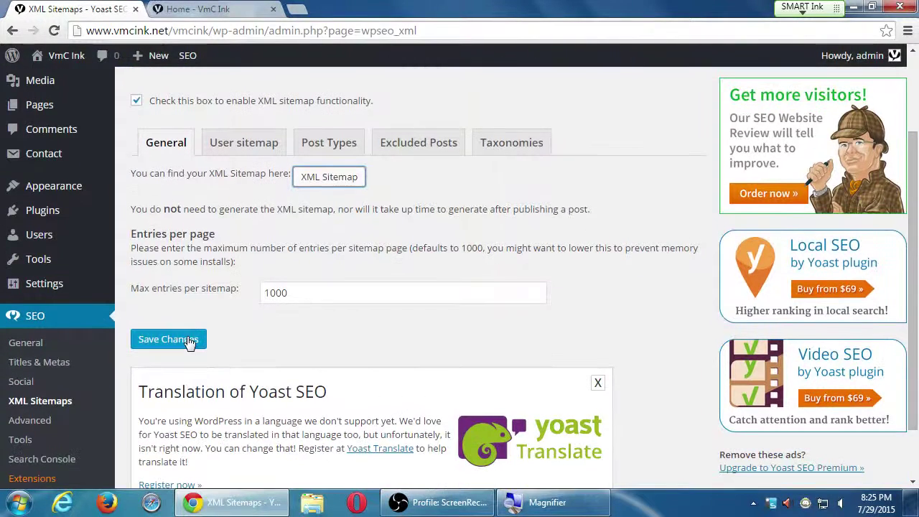
pyautogui.scroll(-1, 189, 343)
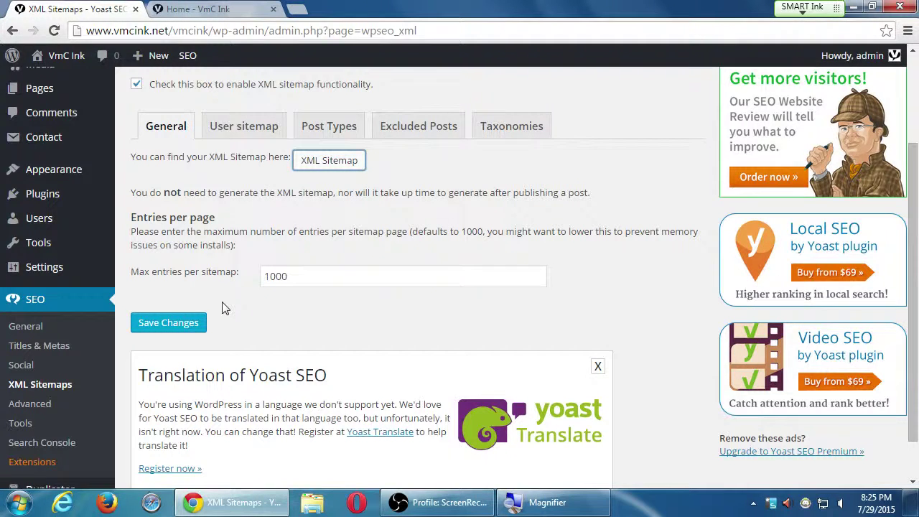
# - Enter an example wordpress.com subdomain address in a new browser tab without loading it
pyautogui.hotkey('ctrl', 't')
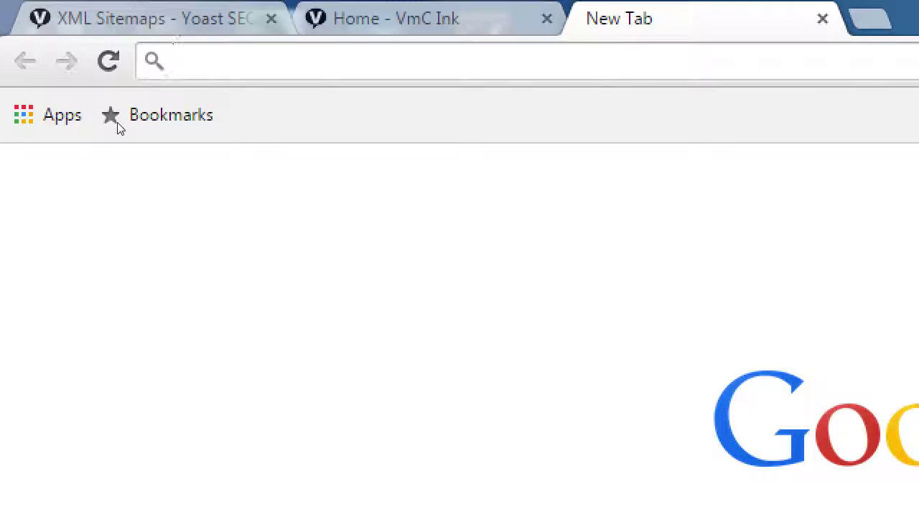
pyautogui.write('victor.')
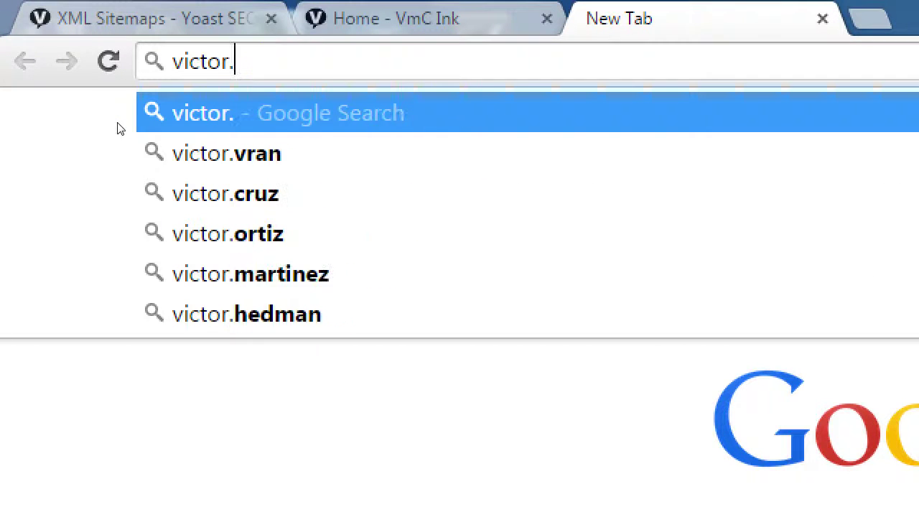
pyautogui.write('wor')
pyautogui.write('ress.com')
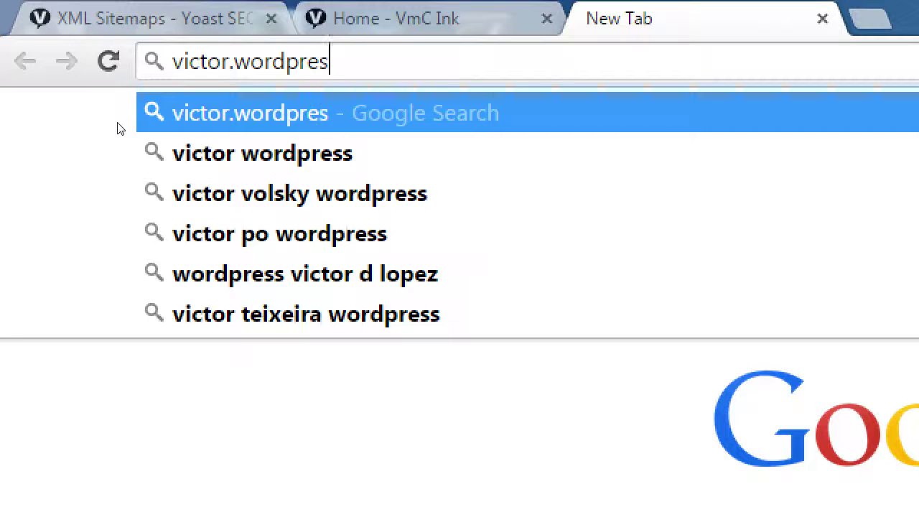
# - Remove the "wordpress" part of the example address, undo the removal, and close the tab
pyautogui.press('Left')
pyautogui.press('Left')
pyautogui.press('Left')
pyautogui.press('Left')
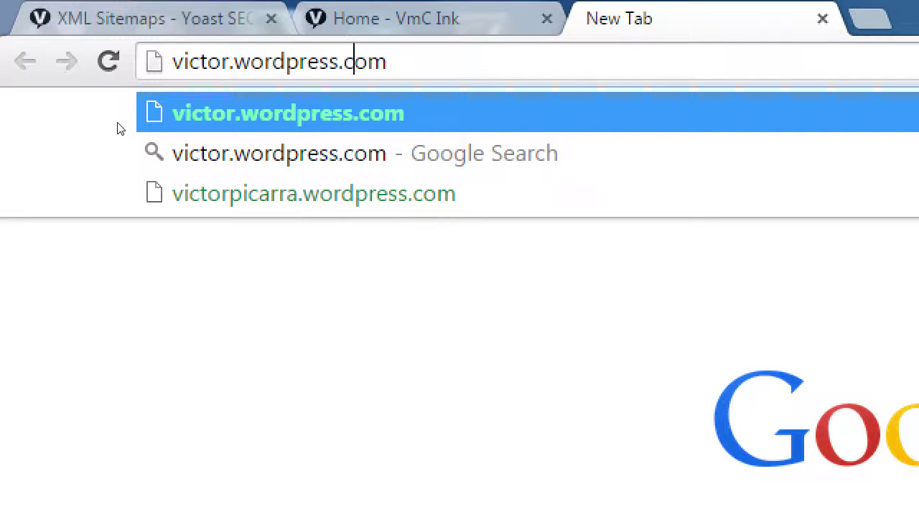
pyautogui.hotkey('ctrl', 'BackSpace')
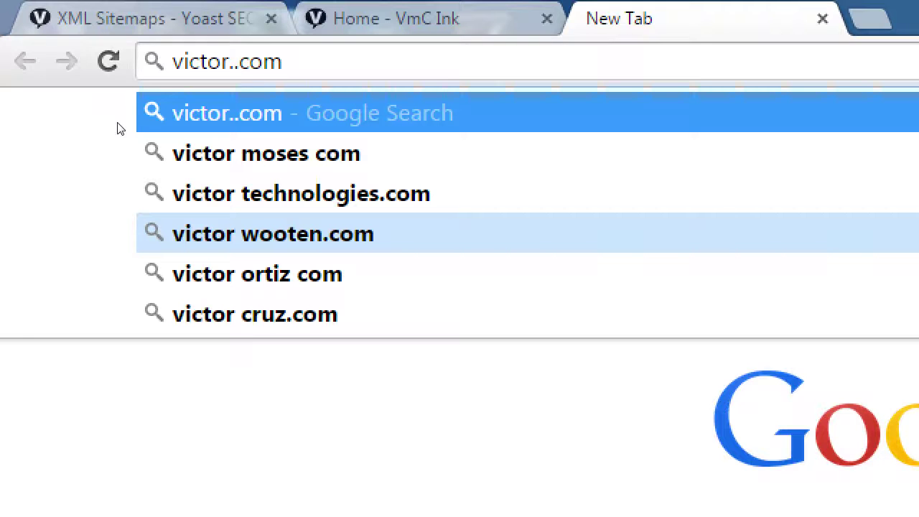
pyautogui.hotkey('ctrl', 'z')
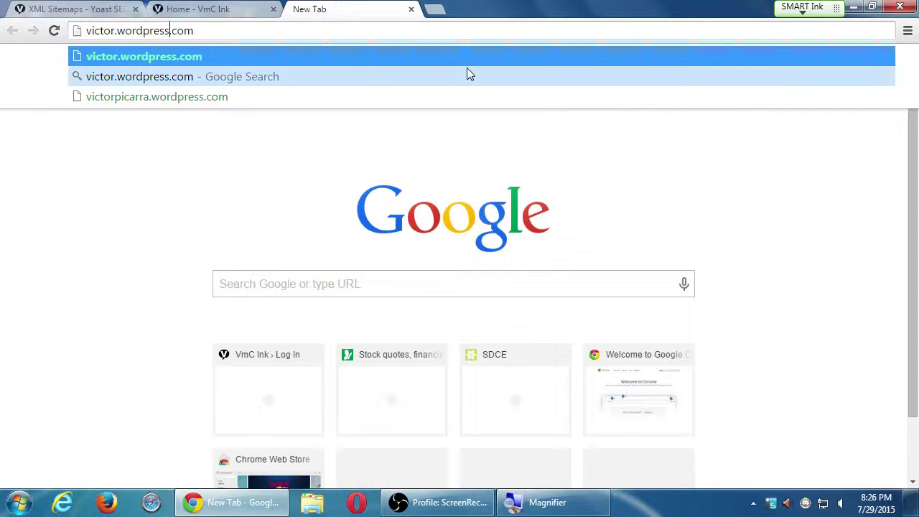
pyautogui.click(411, 9)
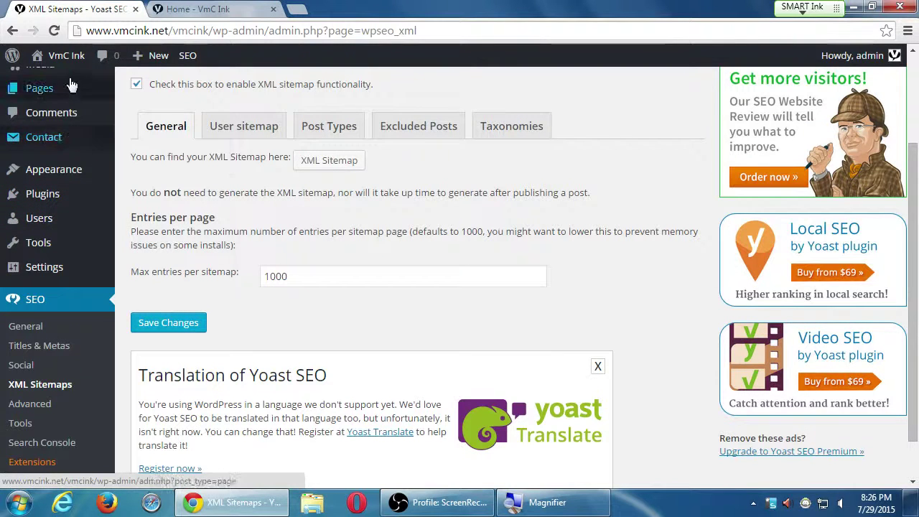
# - Switch to the VmC Ink home page and open Google Insights from its SEO keyword research options
pyautogui.click(191, 10)
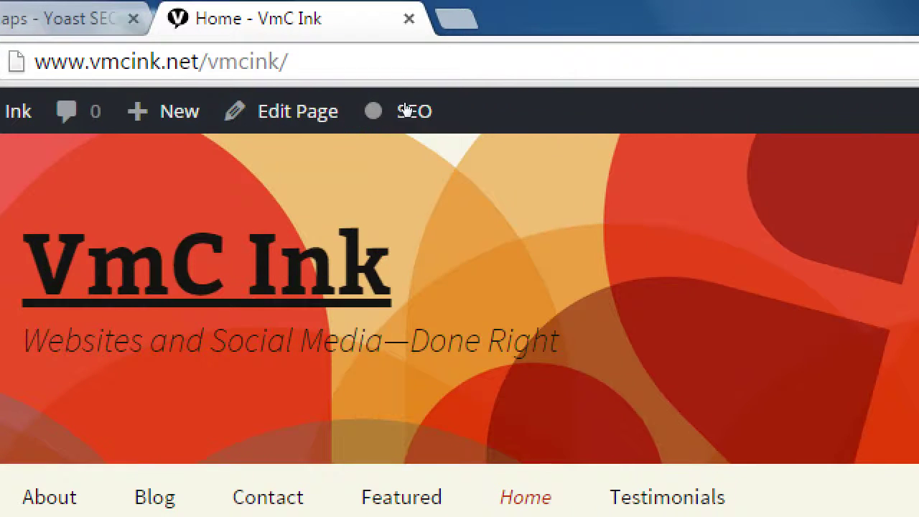
pyautogui.moveTo(495, 92)
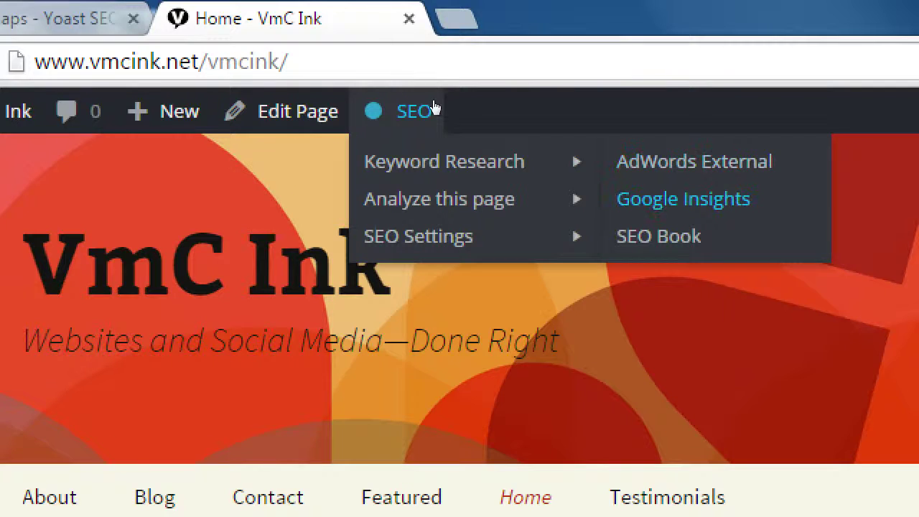
pyautogui.press('Return')
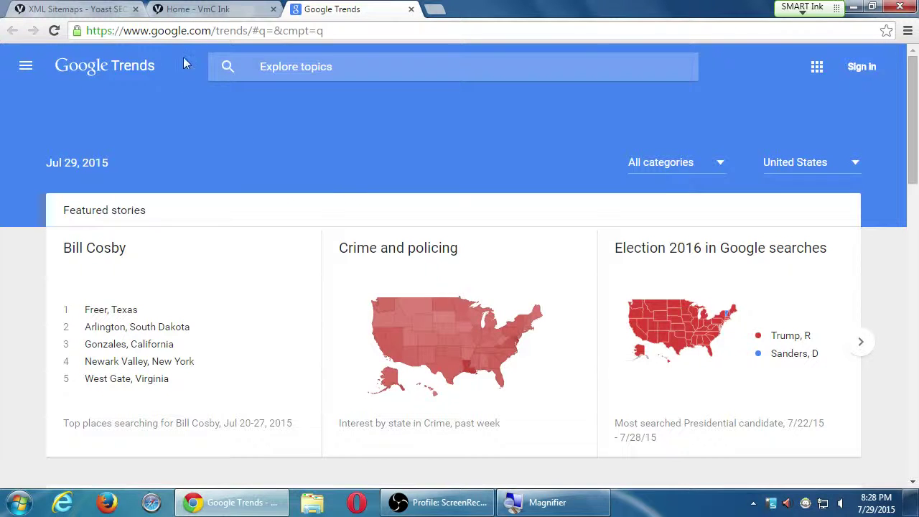
# - Run Google's Mobile-Friendly Test on the home page, and close the test and Google Trends tabs
pyautogui.click(195, 10)
pyautogui.moveTo(283, 57)
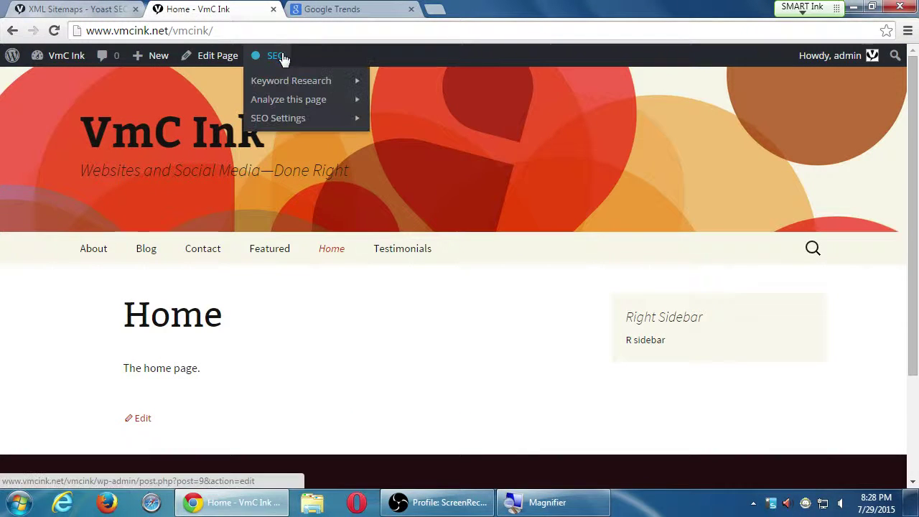
pyautogui.moveTo(277, 79)
pyautogui.moveTo(276, 95)
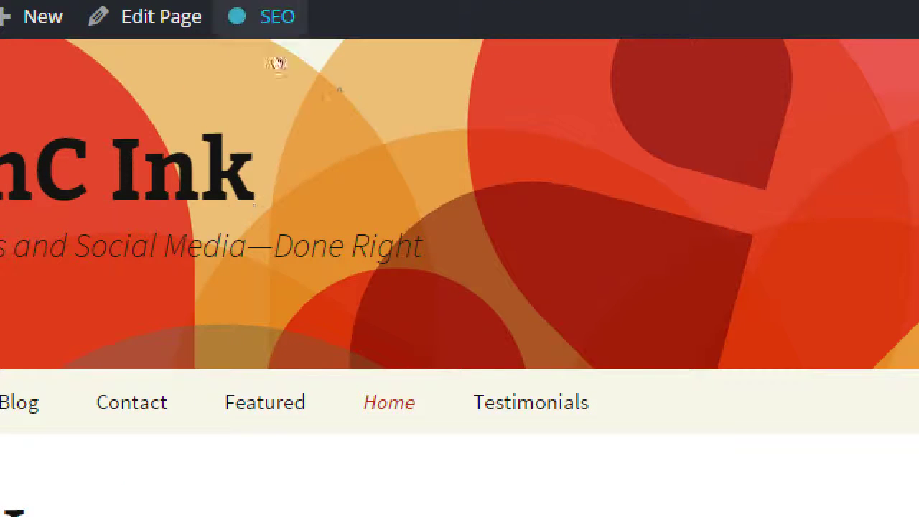
pyautogui.moveTo(278, 68)
pyautogui.moveTo(297, 96)
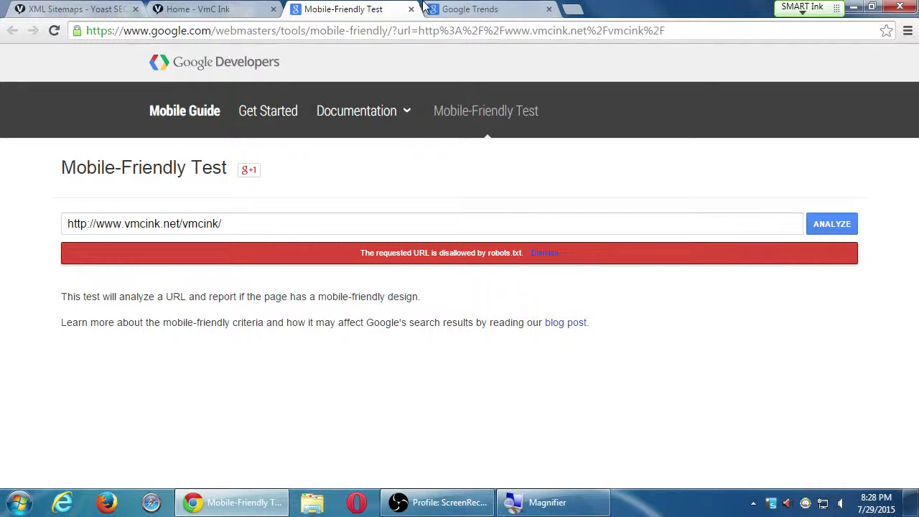
pyautogui.click(411, 9)
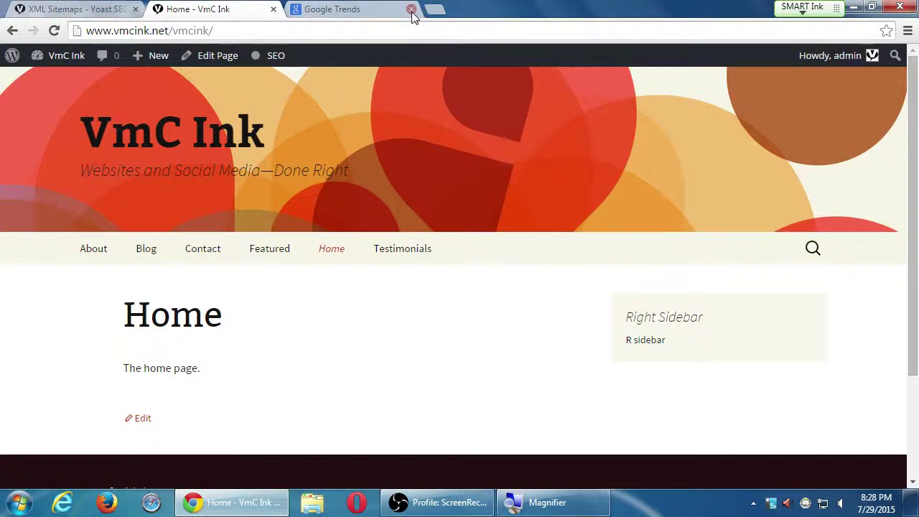
pyautogui.click(411, 9)
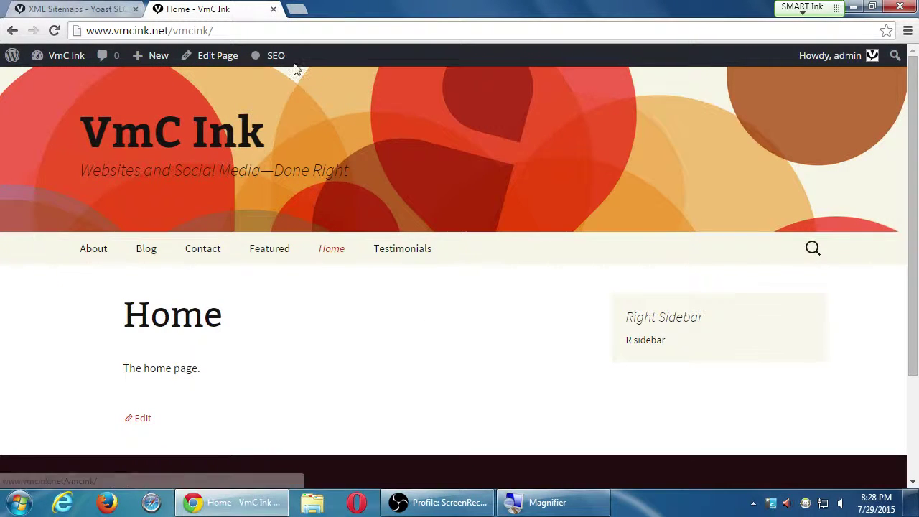
# - Review the home page's keyword research, page analysis and SEO settings options, and open the Contact page
pyautogui.moveTo(283, 67)
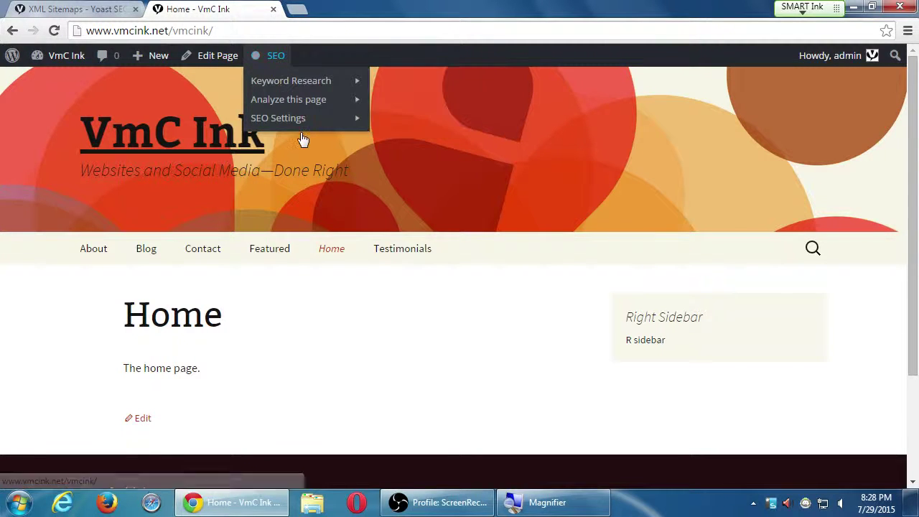
pyautogui.moveTo(287, 104)
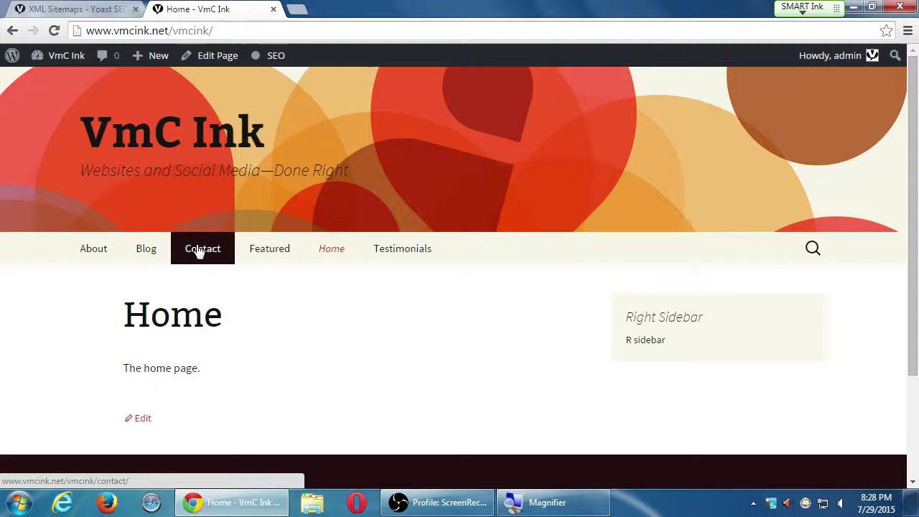
pyautogui.click(199, 251)
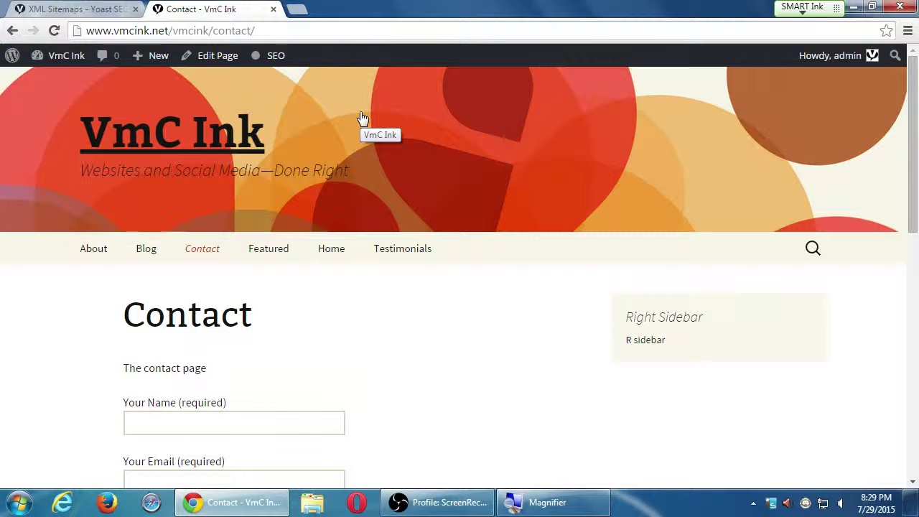
# - Return to the XML Sitemaps admin page and open the list of all pages from there
pyautogui.click(32, 7)
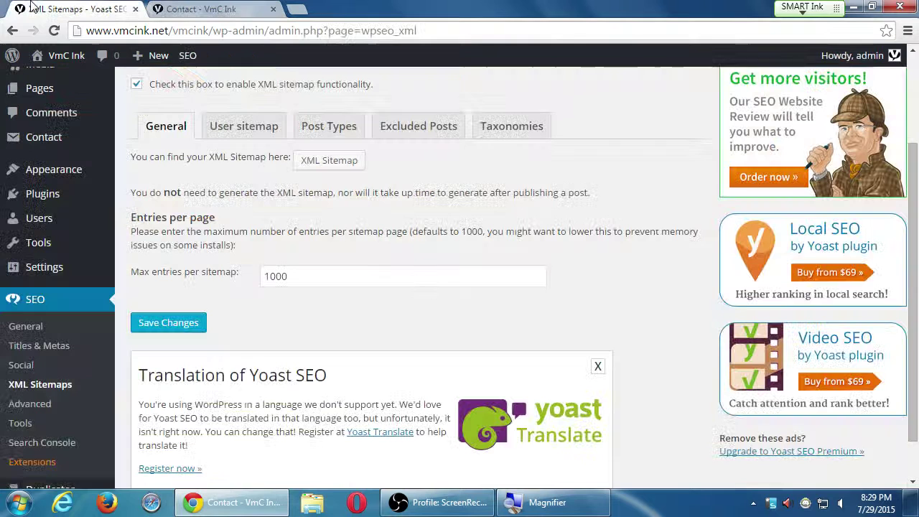
pyautogui.scroll(-1, 161, 206)
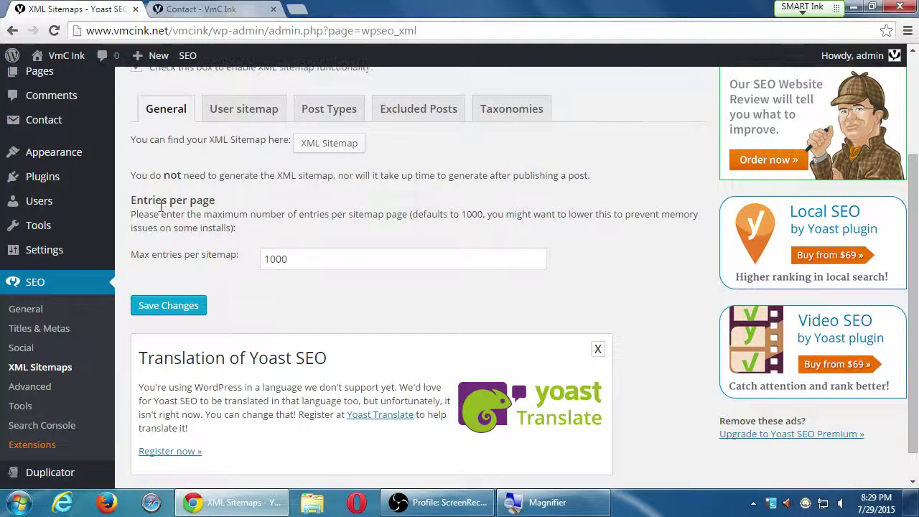
pyautogui.scroll(3, 136, 224)
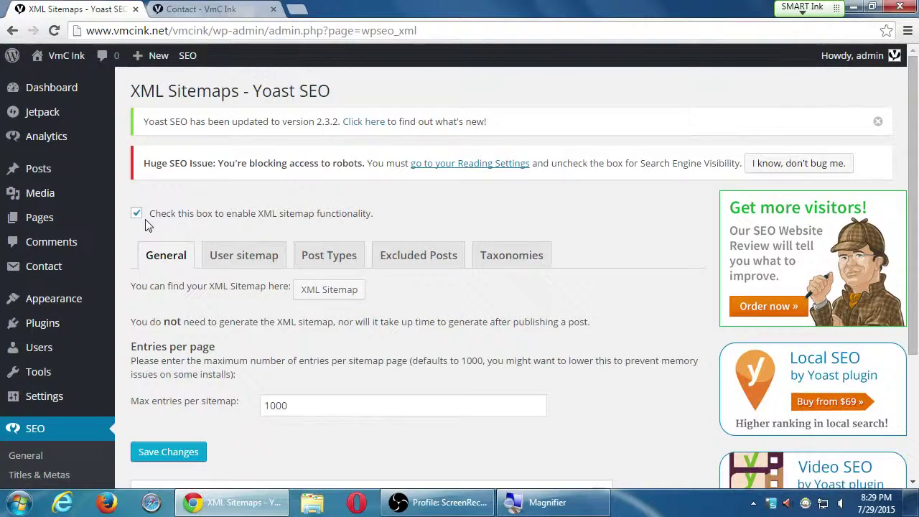
pyautogui.moveTo(66, 230)
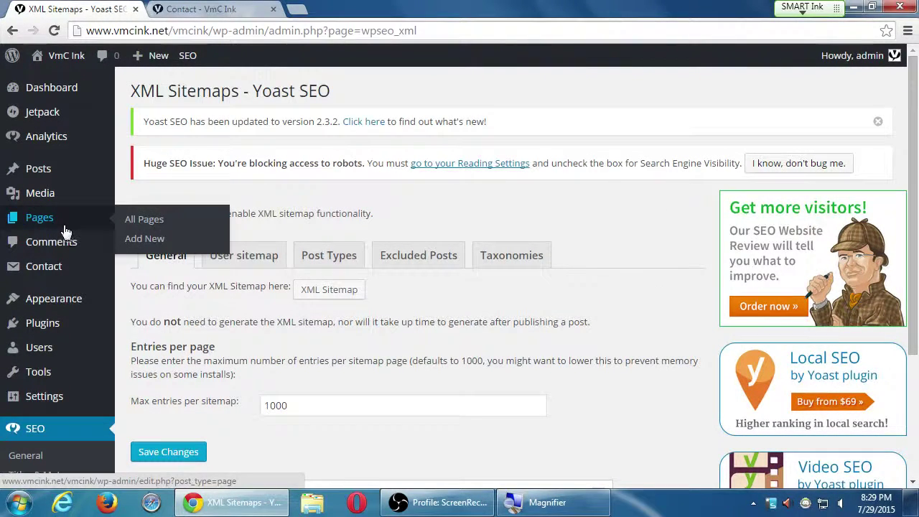
pyautogui.click(64, 227)
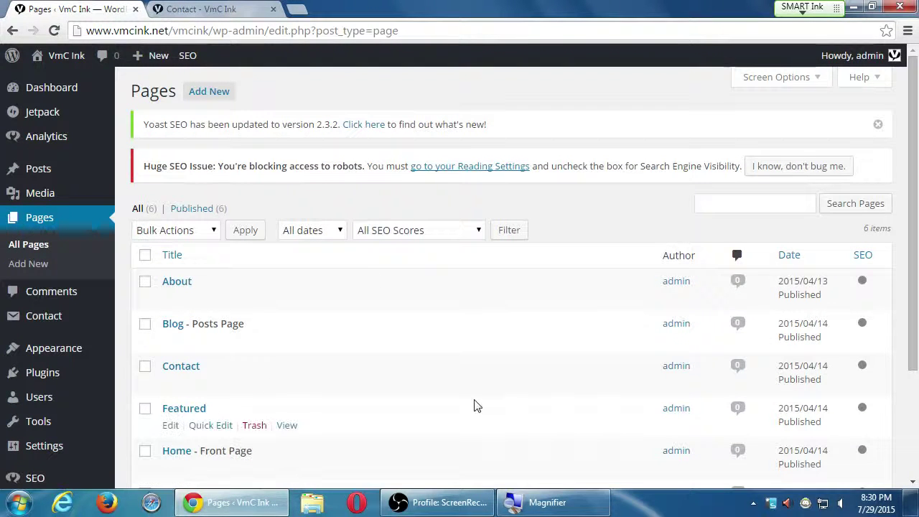
pyautogui.scroll(-1, 437, 397)
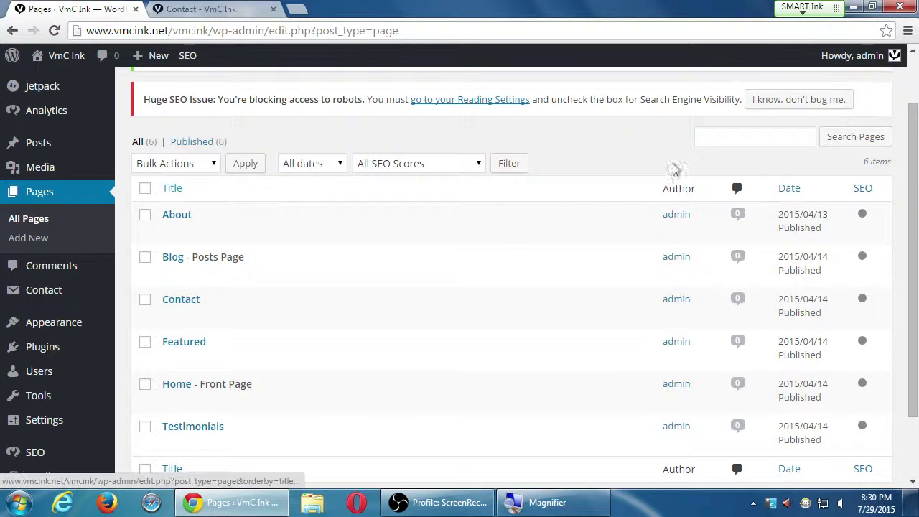
# - Show the Meta Desc., Focus KW and SEO Title columns in the Pages list and review them
pyautogui.scroll(1, 675, 237)
pyautogui.click(788, 79)
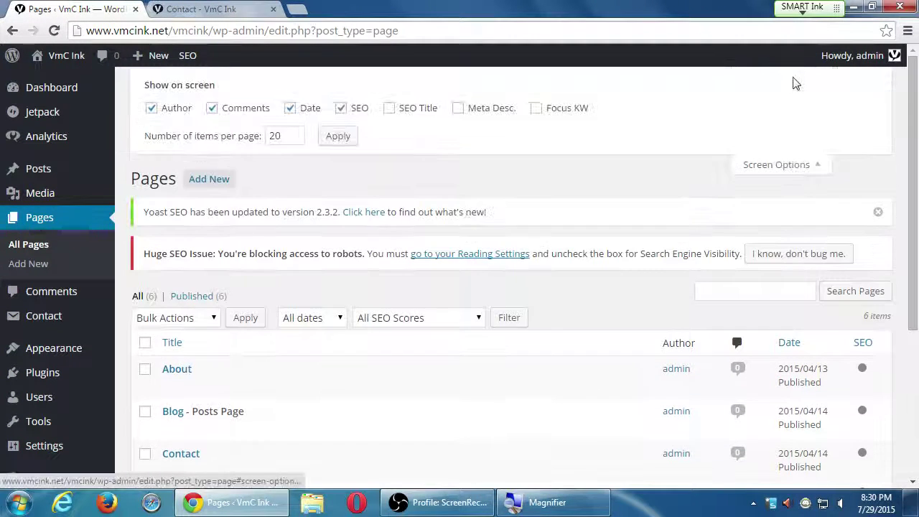
pyautogui.click(481, 111)
pyautogui.click(560, 120)
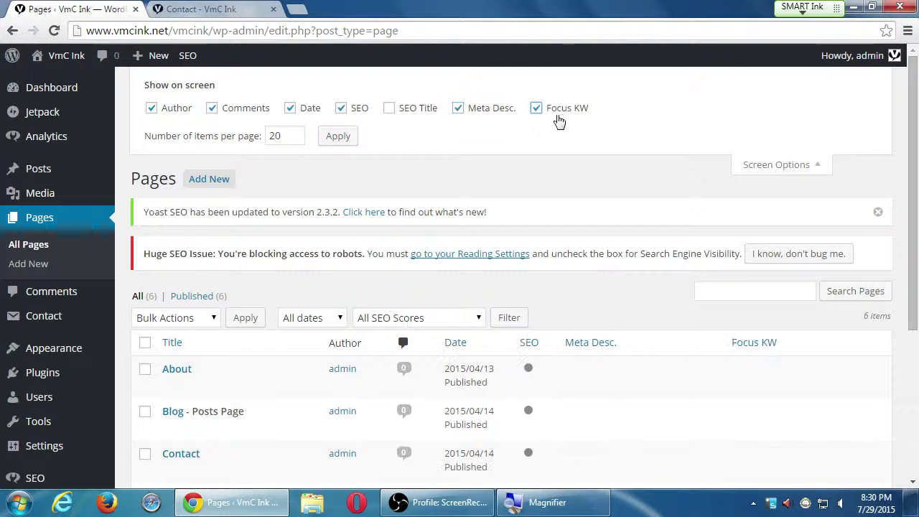
pyautogui.click(395, 116)
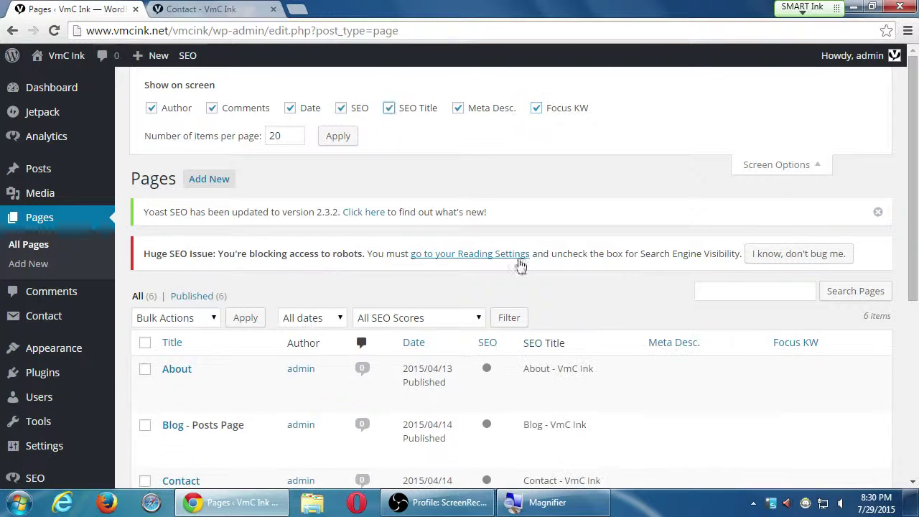
pyautogui.scroll(-5, 524, 273)
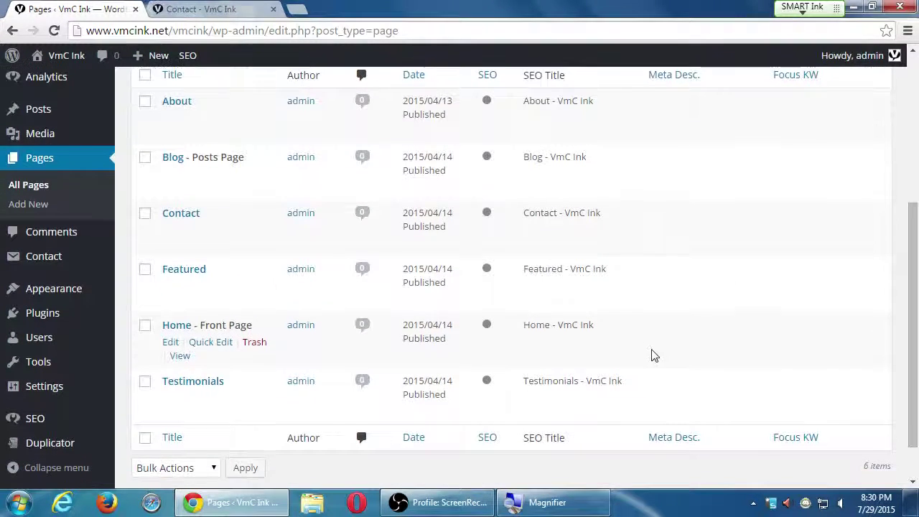
pyautogui.scroll(1, 685, 256)
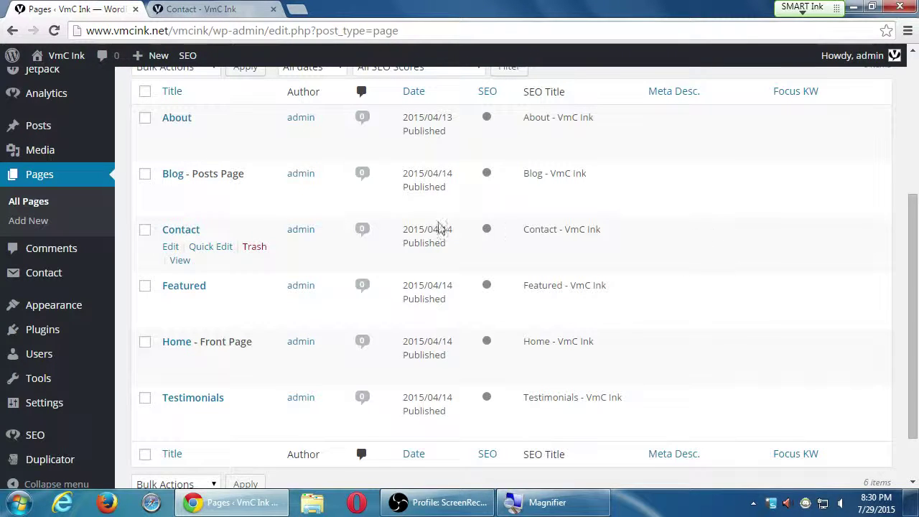
# - Open the Home front page for editing and go to its general Yoast SEO settings
pyautogui.click(63, 133)
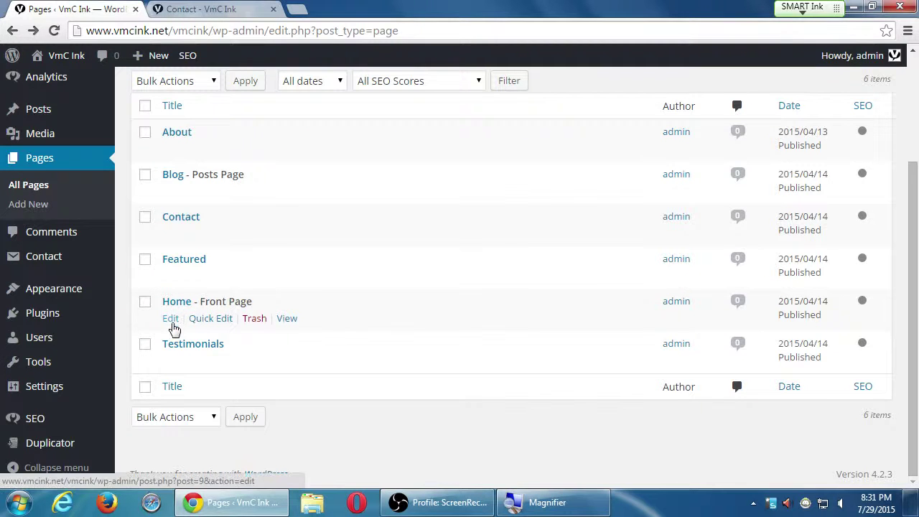
pyautogui.click(170, 323)
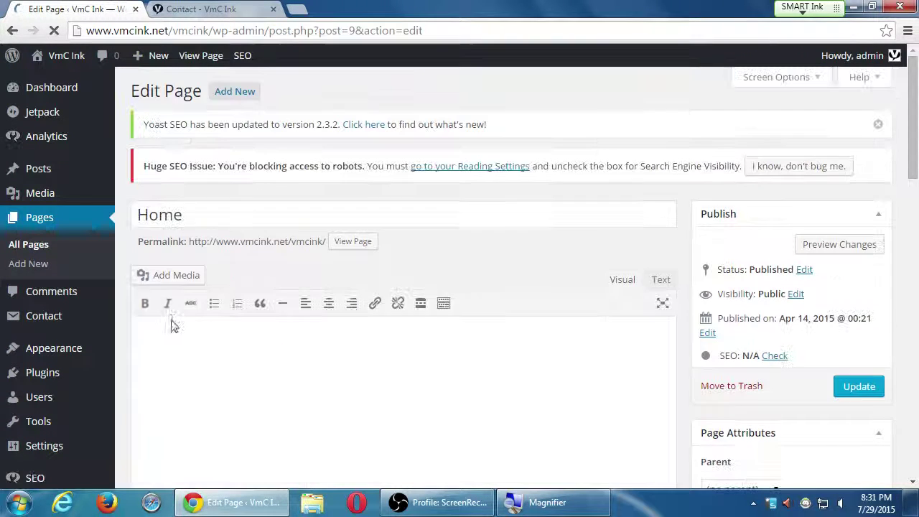
pyautogui.scroll(-3, 759, 313)
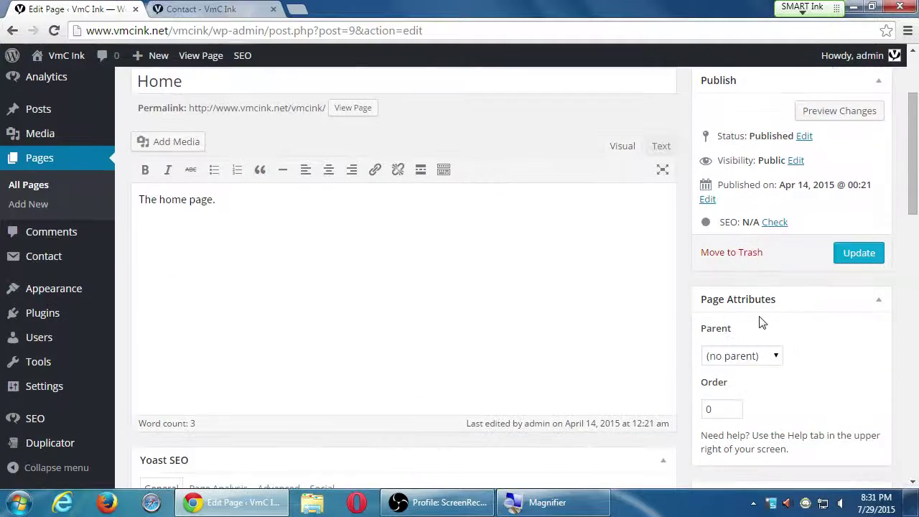
pyautogui.scroll(-2, 759, 320)
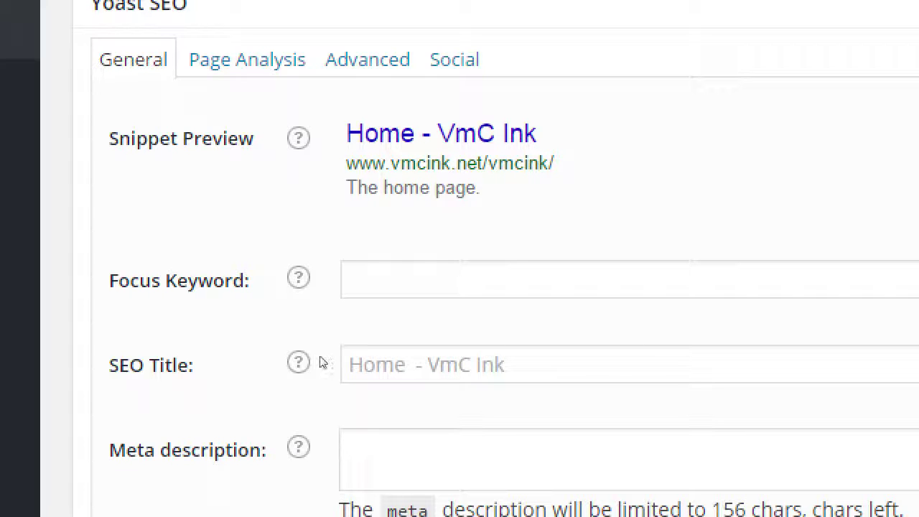
# - Enter "web design" as the Home page's focus keyword and view the suggested keywords
pyautogui.click(328, 329)
pyautogui.write('web ')
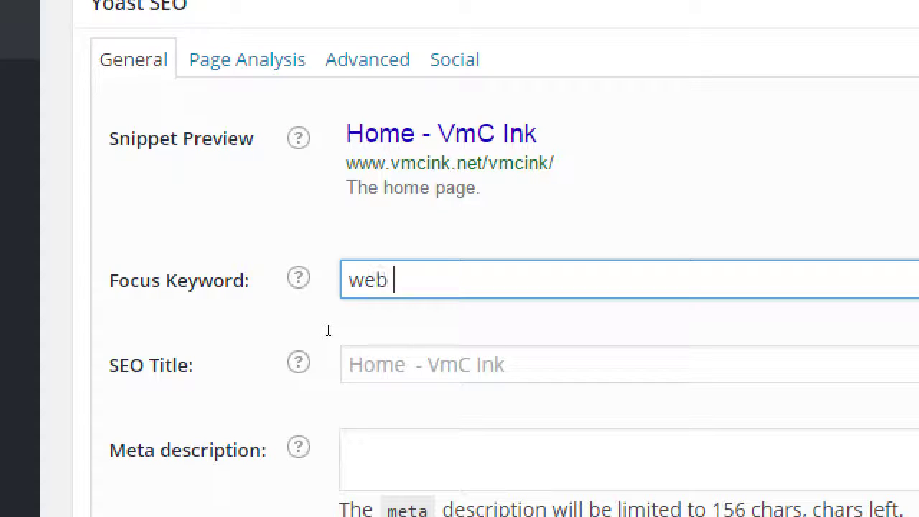
pyautogui.write('design')
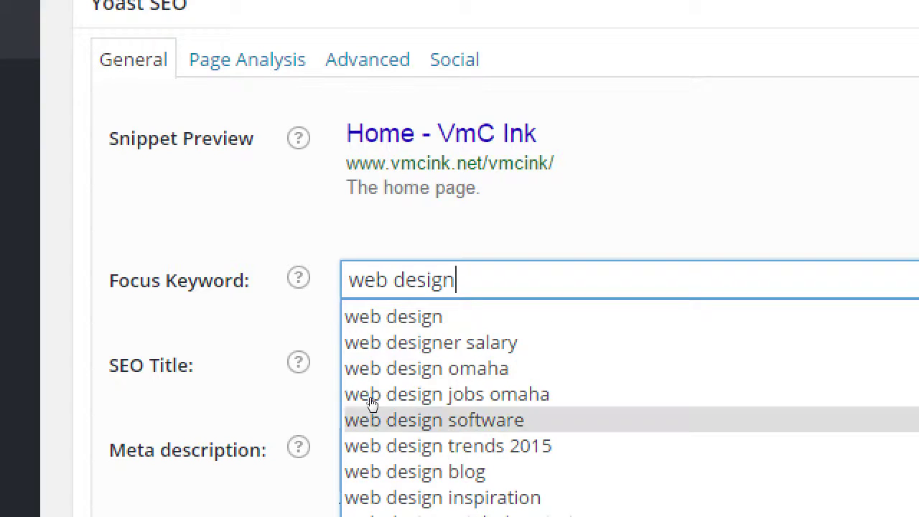
# - Choose the suggested phrase "web design trends 2015" as the Home page's focus keyword
pyautogui.click(370, 431)
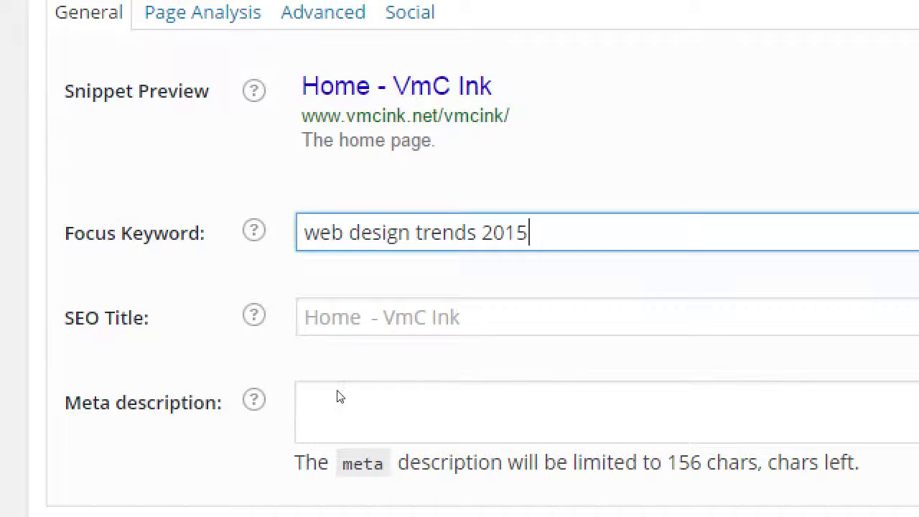
pyautogui.hotkey('ctrl', 'a')
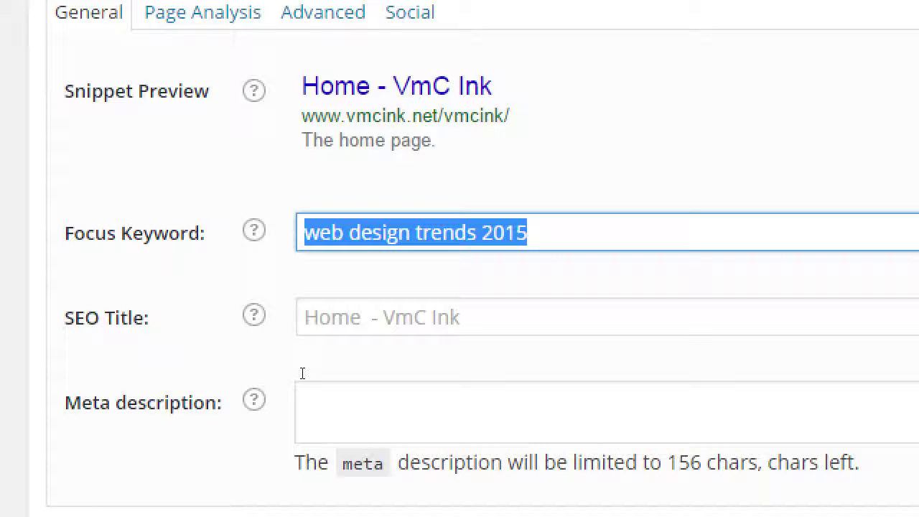
# - Set the Home page's SEO title to "Learn Web Design Trends - VmC Ink."
pyautogui.press('Tab')
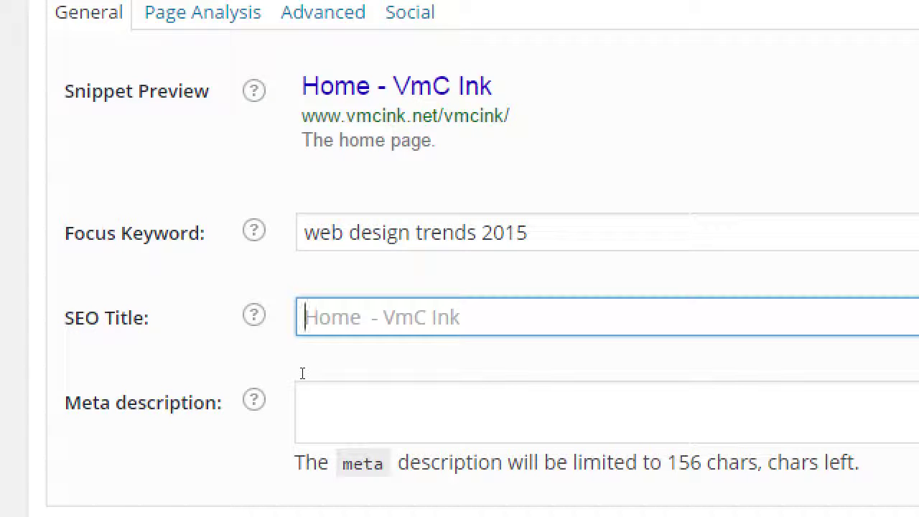
pyautogui.write('Learn')
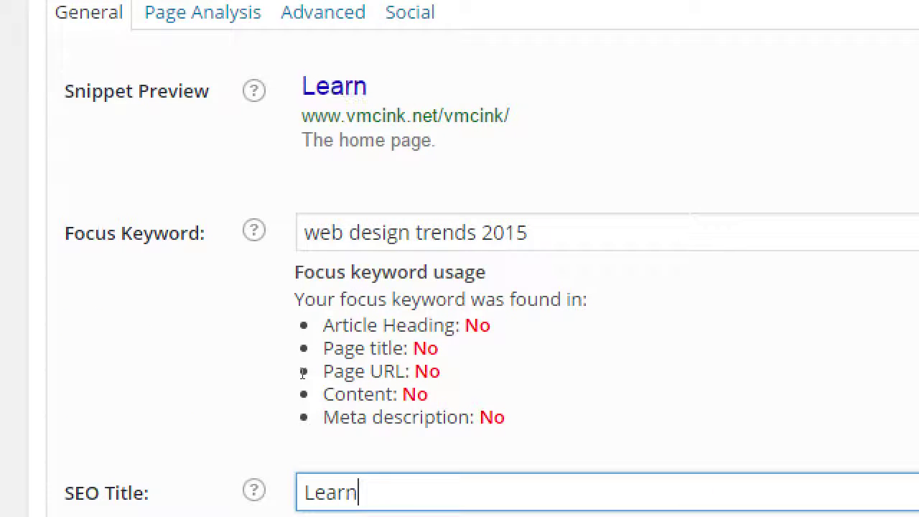
pyautogui.write(' Web desi')
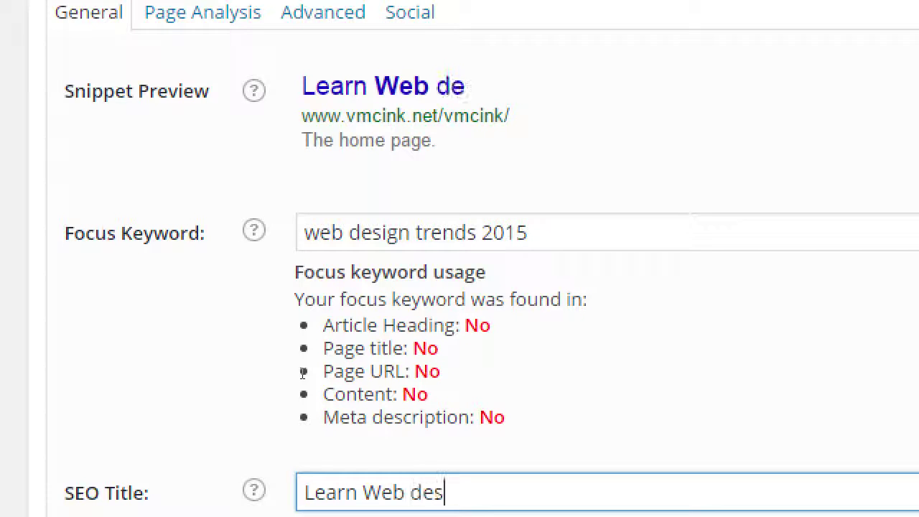
pyautogui.press('BackSpace')
pyautogui.press('BackSpace')
pyautogui.press('BackSpace')
pyautogui.press('BackSpace')
pyautogui.write('D')
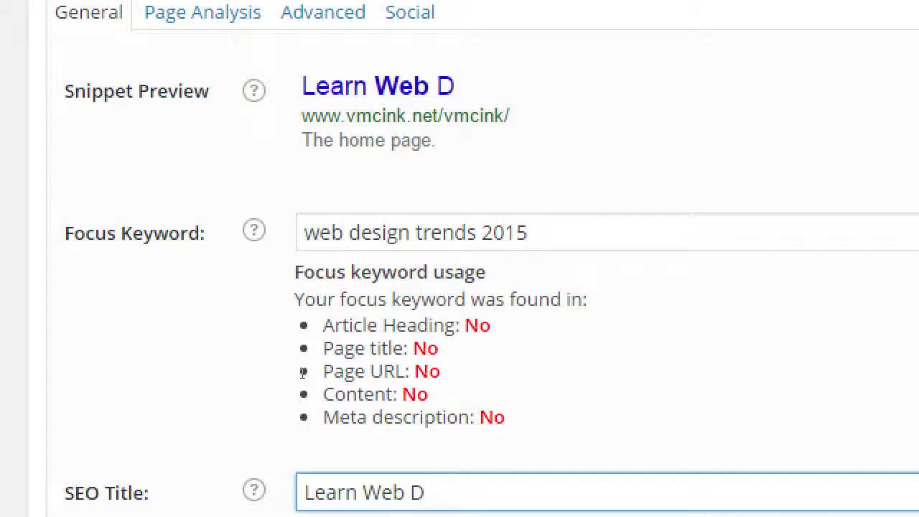
pyautogui.write('esign Tre')
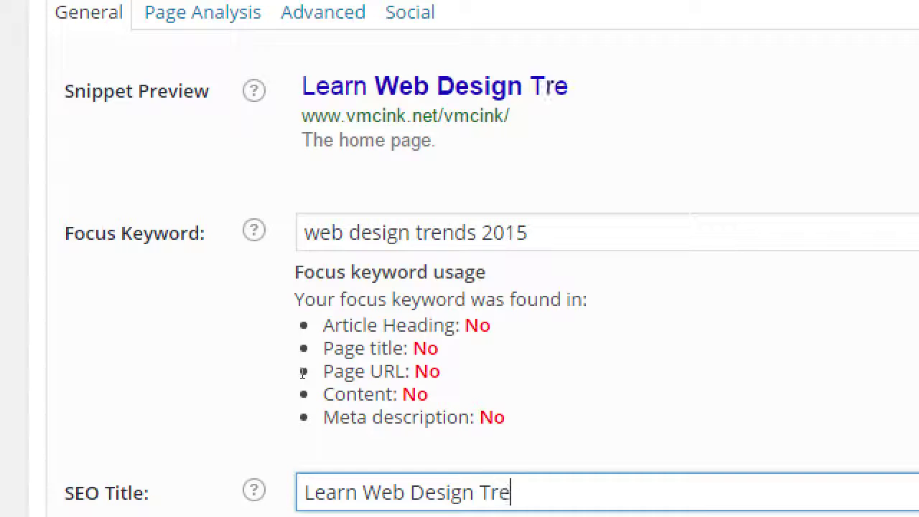
pyautogui.write('nds - VmC Ink.')
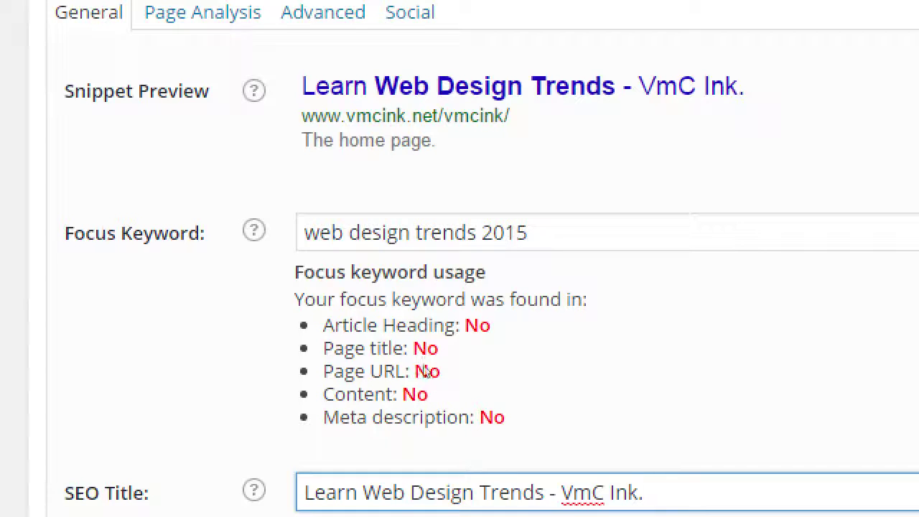
# - Write the meta description as "San Diego-based designer," the designer's full name, and "teaches you the important web design trends of 2015."
pyautogui.moveTo(529, 232); pyautogui.dragTo(245, 344)
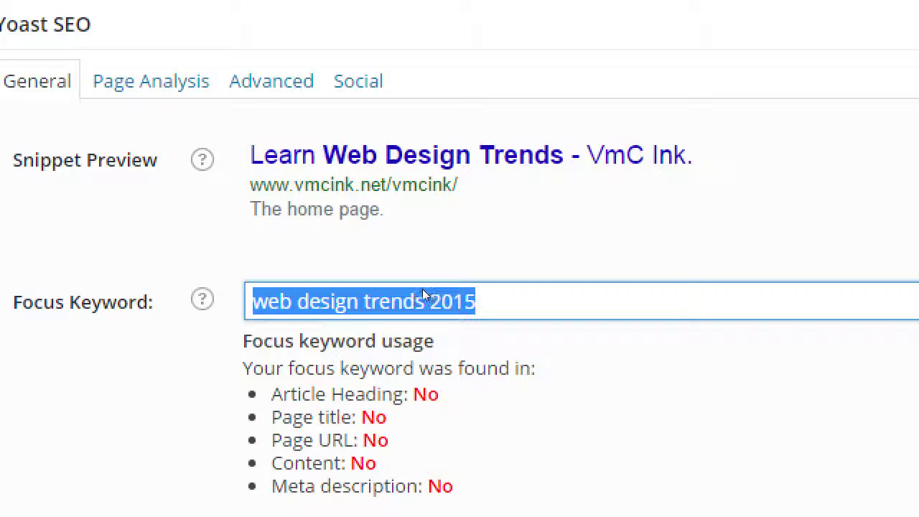
pyautogui.scroll(-4, 417, 396)
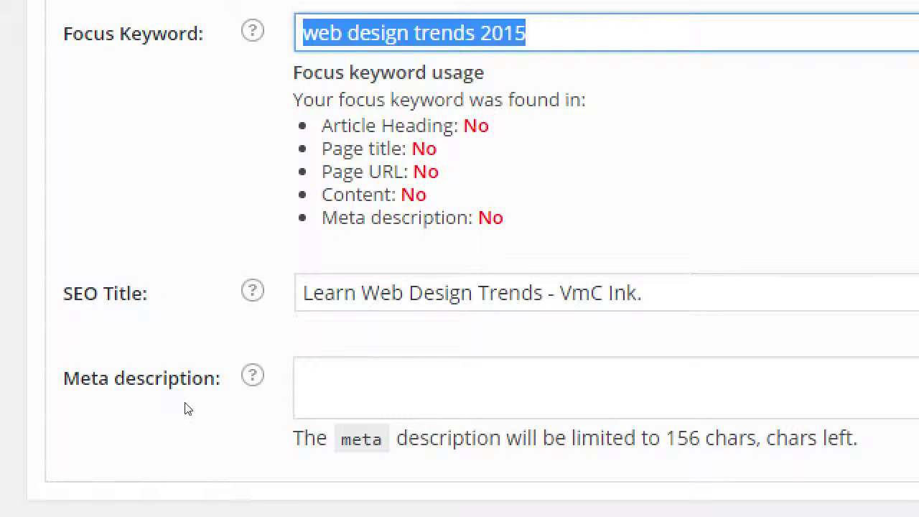
pyautogui.click(338, 377)
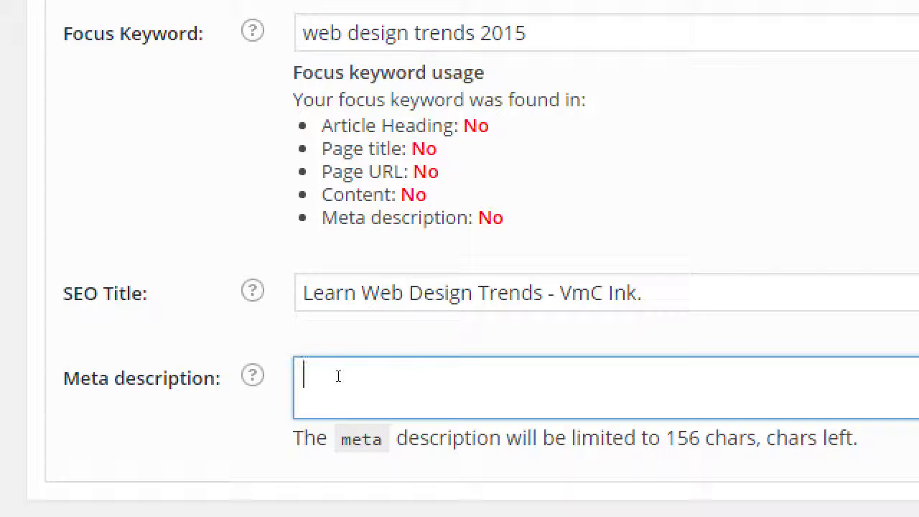
pyautogui.write('San')
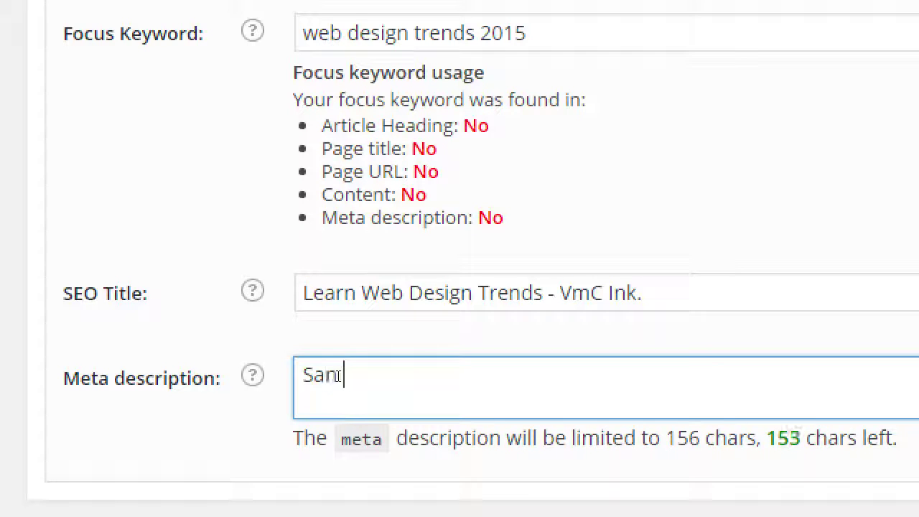
pyautogui.write(' Diego-based')
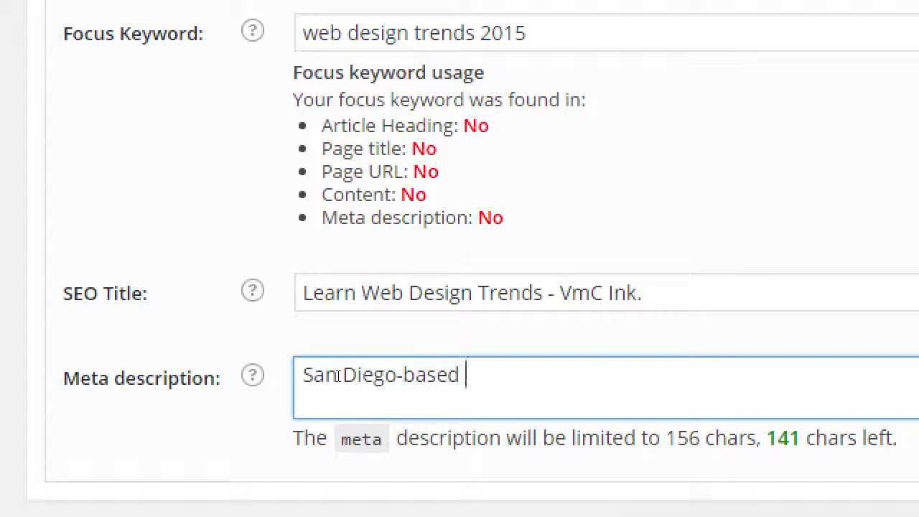
pyautogui.write(' design')
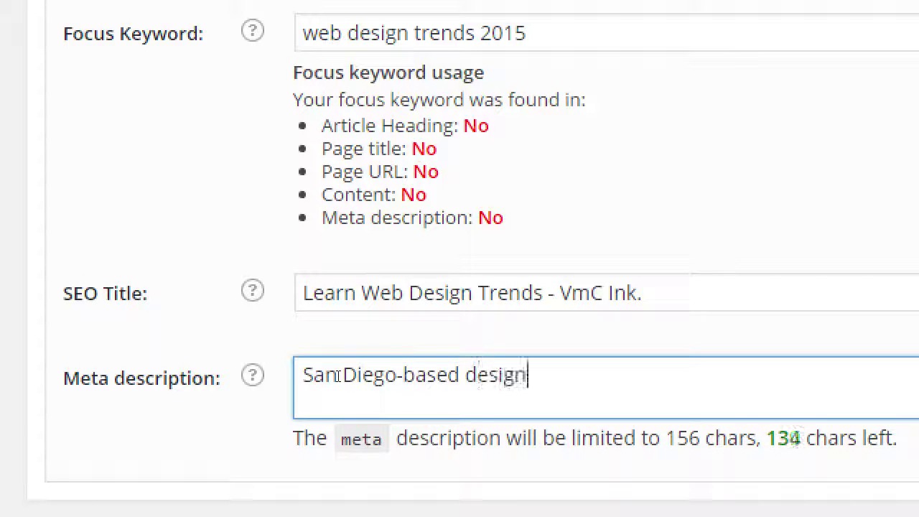
pyautogui.write('er, Victor Camp')
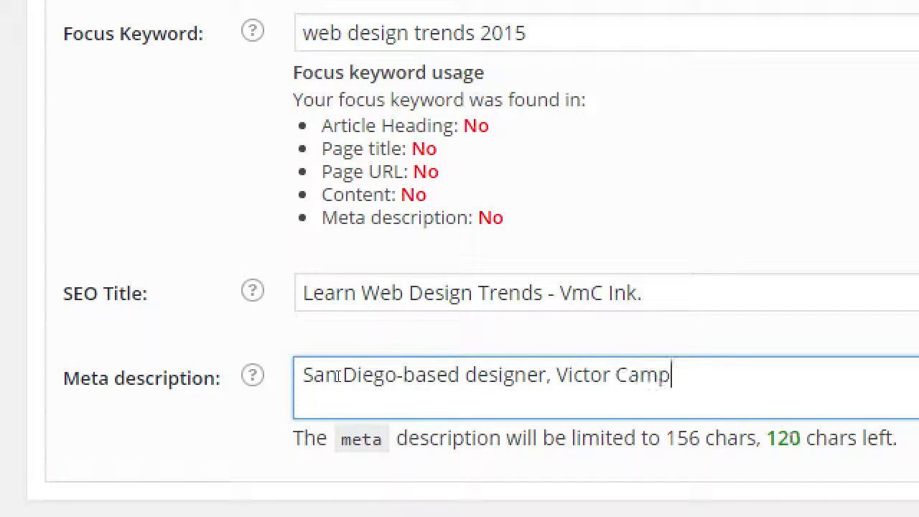
pyautogui.write('os, ')
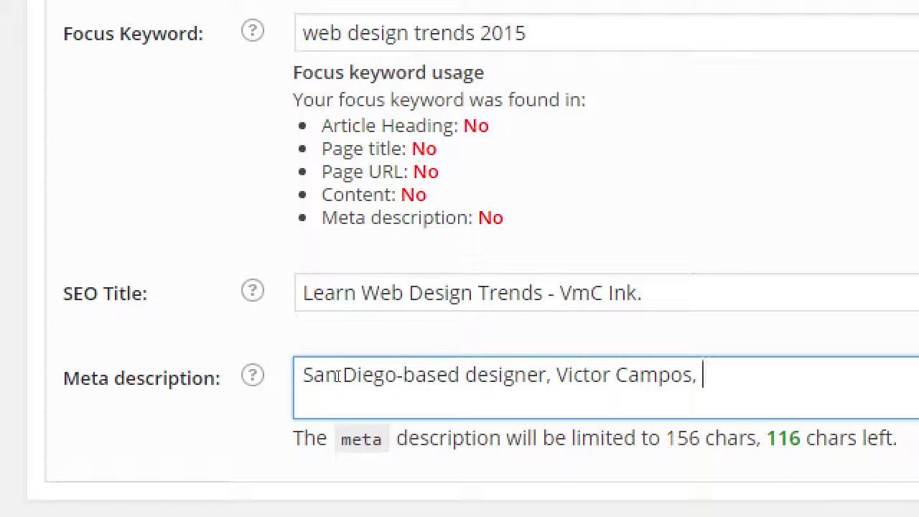
pyautogui.write('tead')
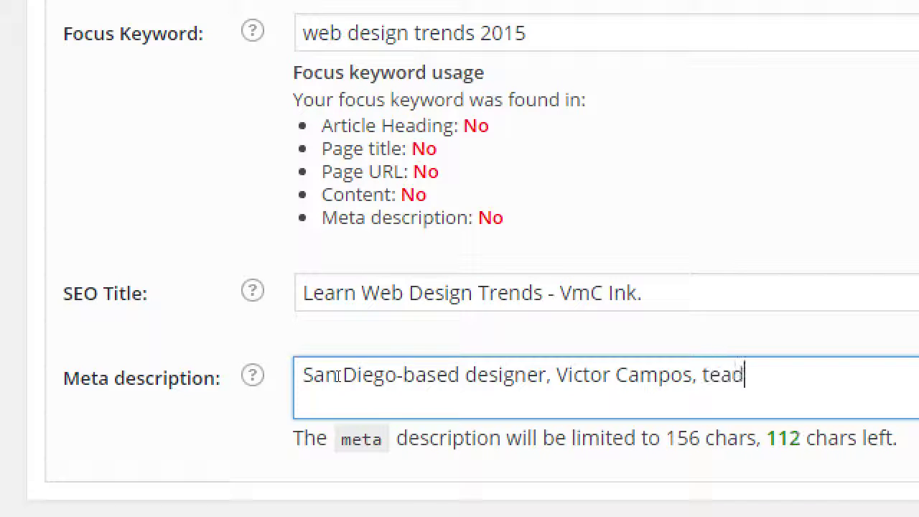
pyautogui.press('BackSpace')
pyautogui.write('ches you the ')
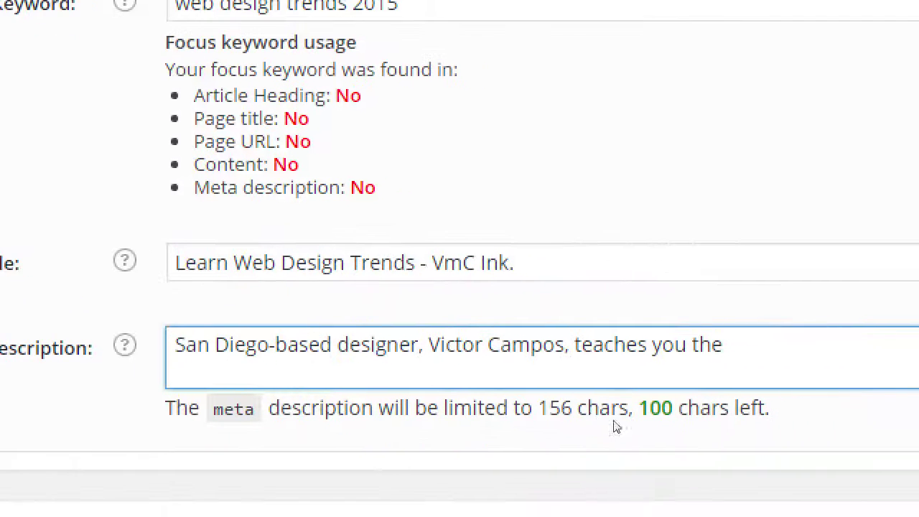
pyautogui.write('important')
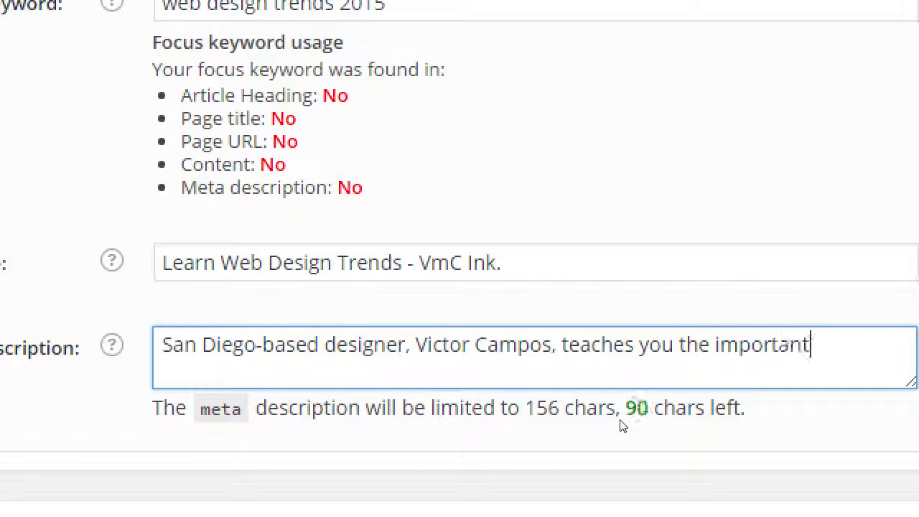
pyautogui.write(' web design dtre')
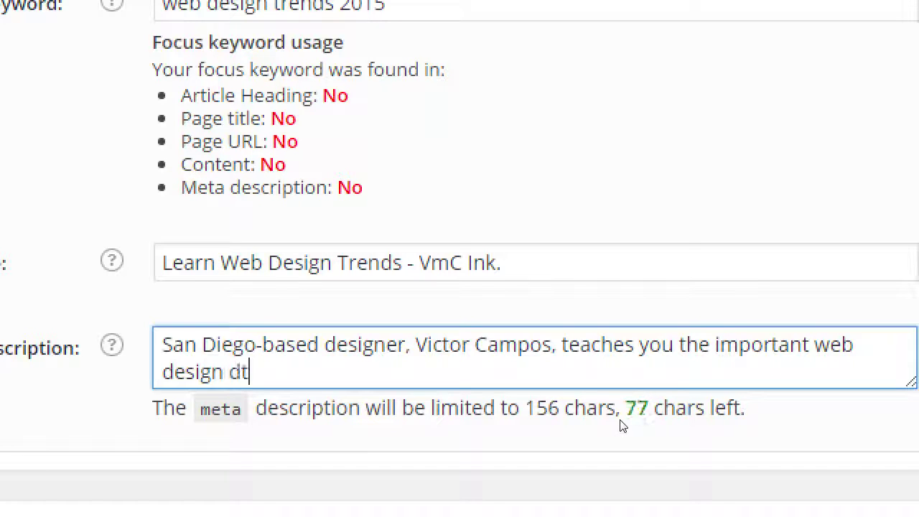
pyautogui.press('BackSpace')
pyautogui.press('BackSpace')
pyautogui.press('BackSpace')
pyautogui.press('BackSpace')
pyautogui.write('tre')
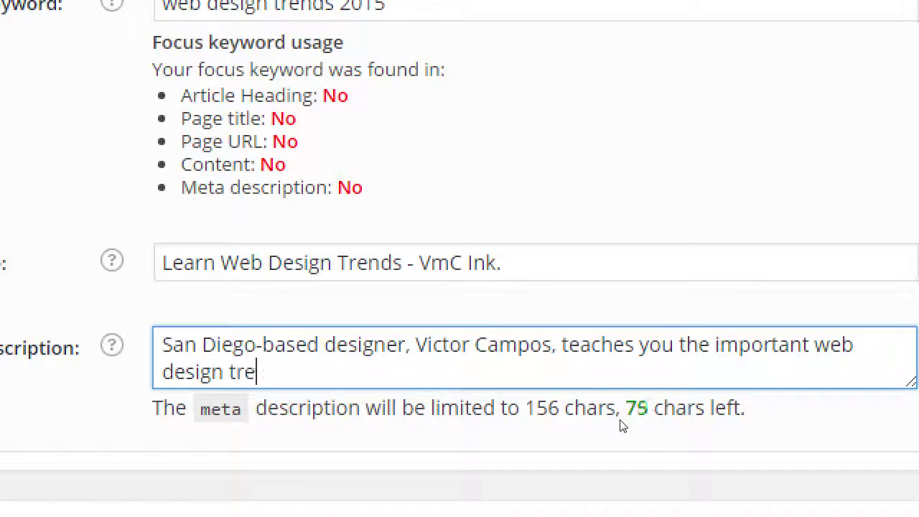
pyautogui.write('nds of 2015')
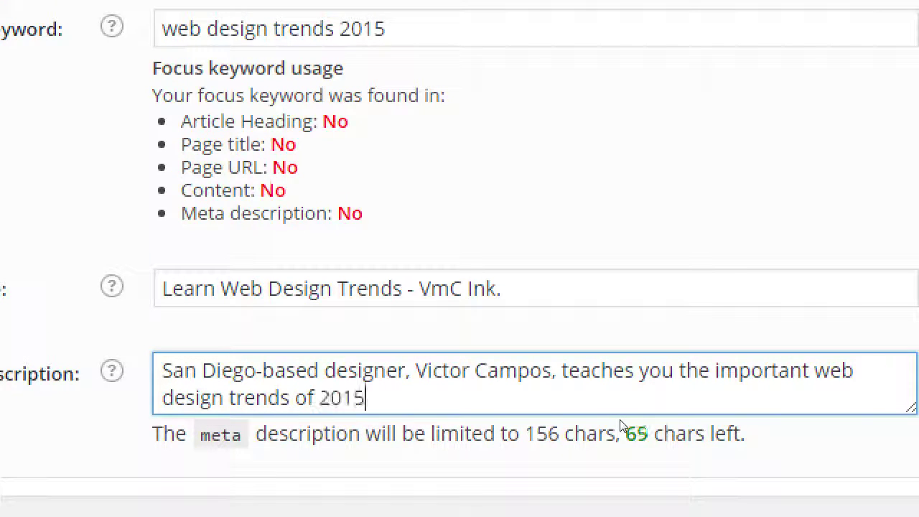
pyautogui.write('.')
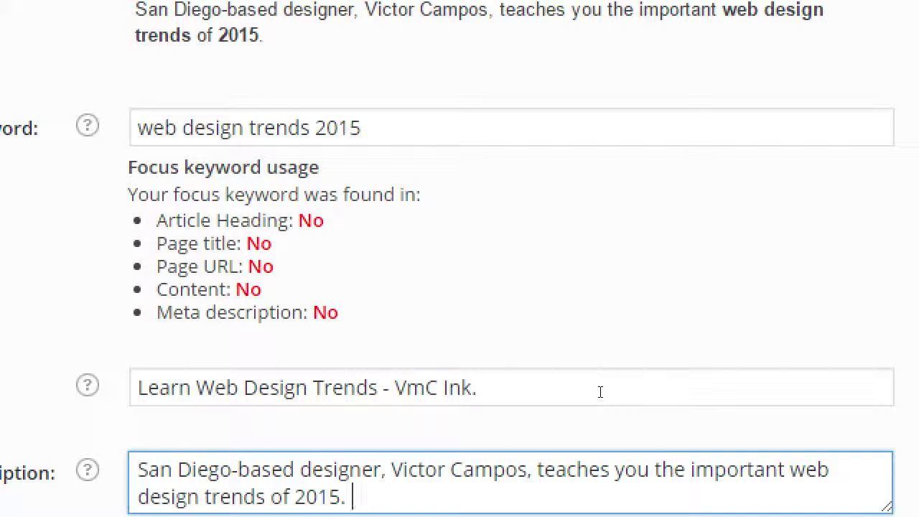
# - Extend the meta description with filler text beyond the 156-character limit and remove the filler again
pyautogui.write('you i idjidjid fjidfj fdjdfi')
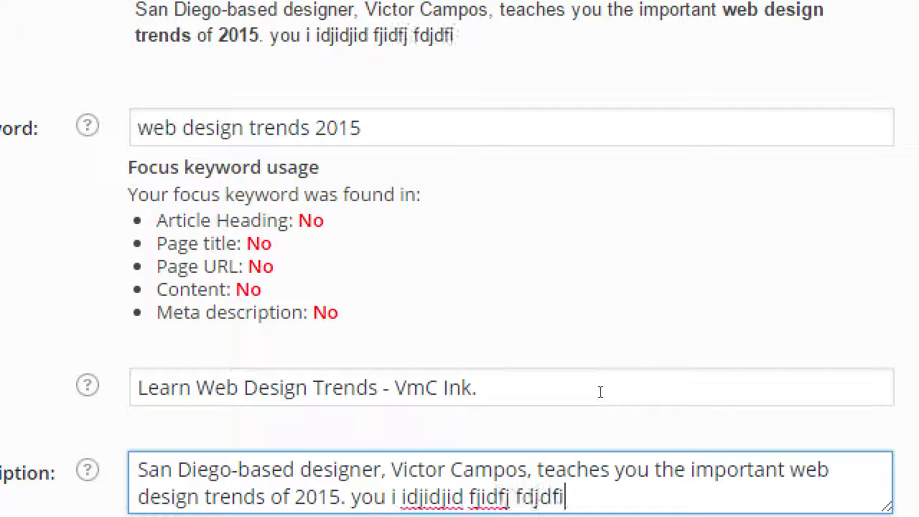
pyautogui.write('dfji djid jdij dfidfj dfij df ')
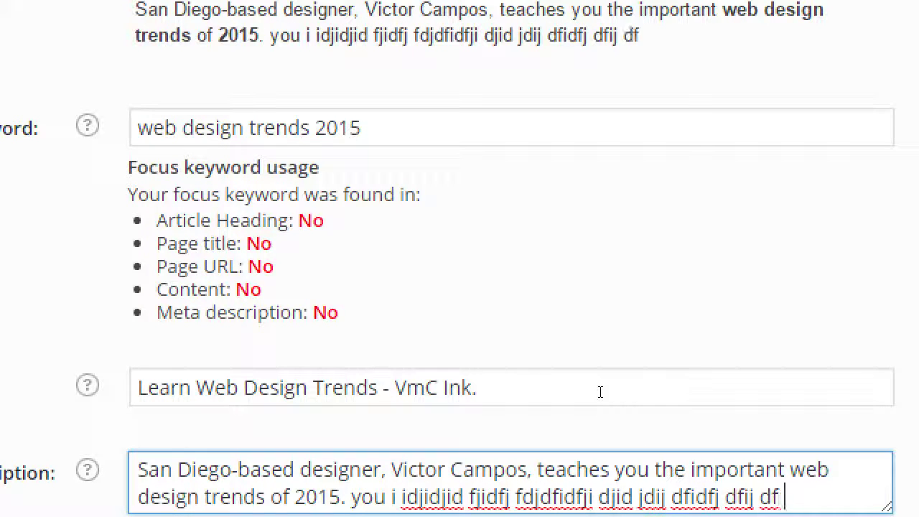
pyautogui.write('idfj idfjdfi')
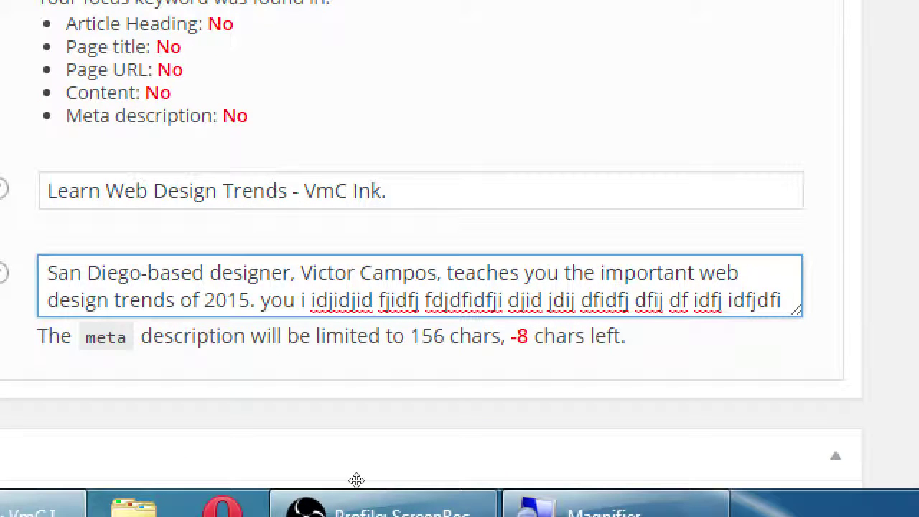
pyautogui.hotkey('ctrl', 'shift', 'Left')
pyautogui.hotkey('ctrl', 'shift', 'Left')
pyautogui.hotkey('ctrl', 'shift', 'Left')
pyautogui.hotkey('ctrl', 'shift', 'Left')
pyautogui.hotkey('ctrl', 'shift', 'Left')
pyautogui.hotkey('ctrl', 'shift', 'Left')
pyautogui.hotkey('ctrl', 'shift', 'Left')
pyautogui.hotkey('ctrl', 'shift', 'Left')
pyautogui.hotkey('ctrl', 'shift', 'Left')
pyautogui.hotkey('ctrl', 'shift', 'Left')
pyautogui.hotkey('ctrl', 'shift', 'Left')
pyautogui.hotkey('ctrl', 'shift', 'Left')
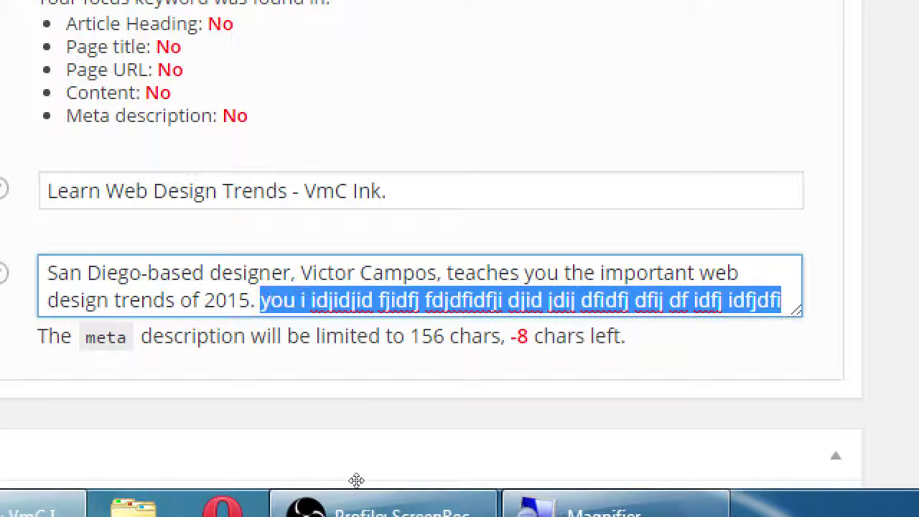
pyautogui.press('BackSpace')
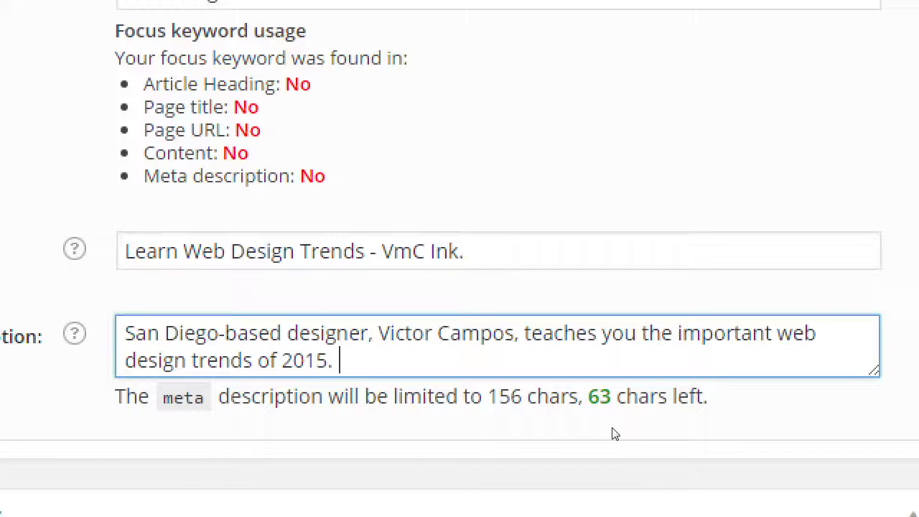
# - Append "Or hire him to do the job right!" and the contact phone number to the meta description
pyautogui.write('Or hig')
pyautogui.press('BackSpace')
pyautogui.press('BackSpace')
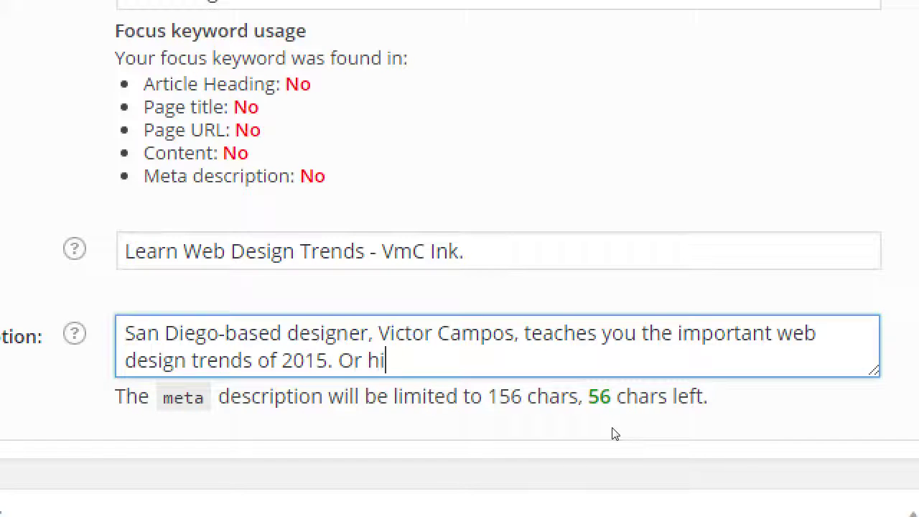
pyautogui.write('air')
pyautogui.press('BackSpace')
pyautogui.press('BackSpace')
pyautogui.press('BackSpace')
pyautogui.write('ire him ')
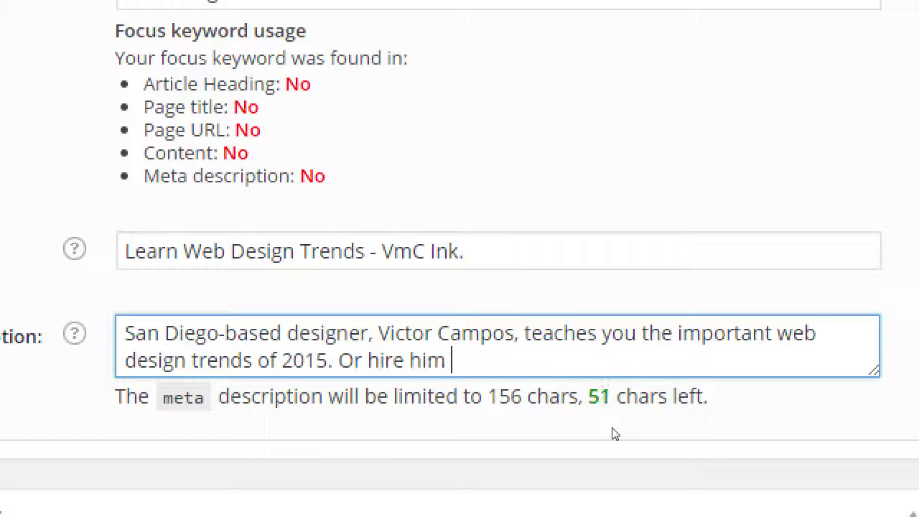
pyautogui.write('to do the job right! ')
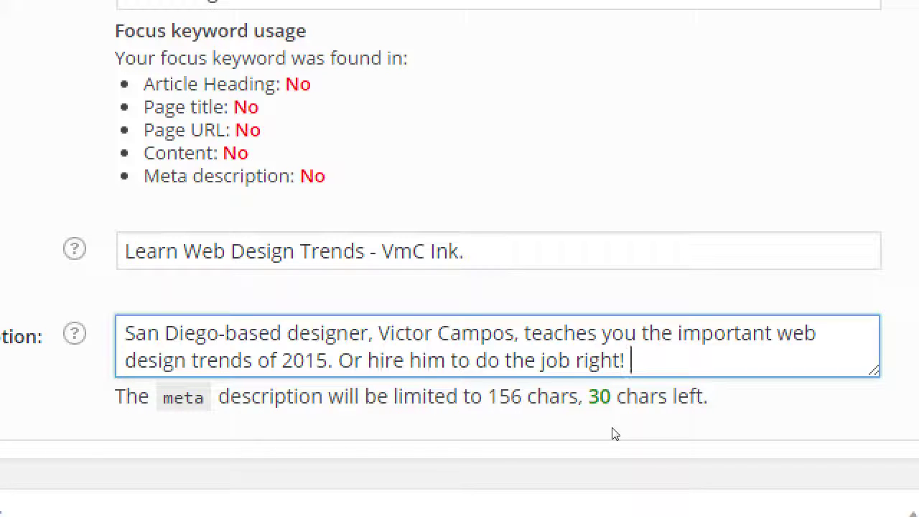
pyautogui.write('619-')
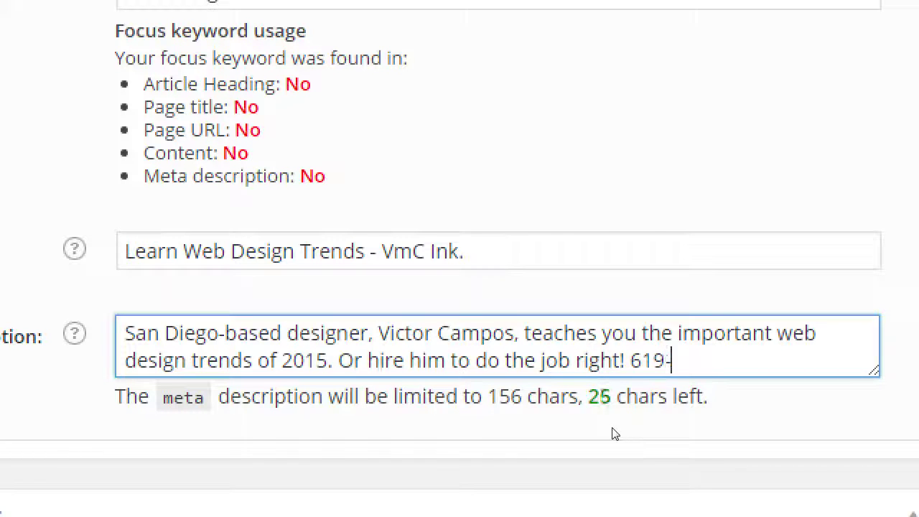
pyautogui.write('123-234')
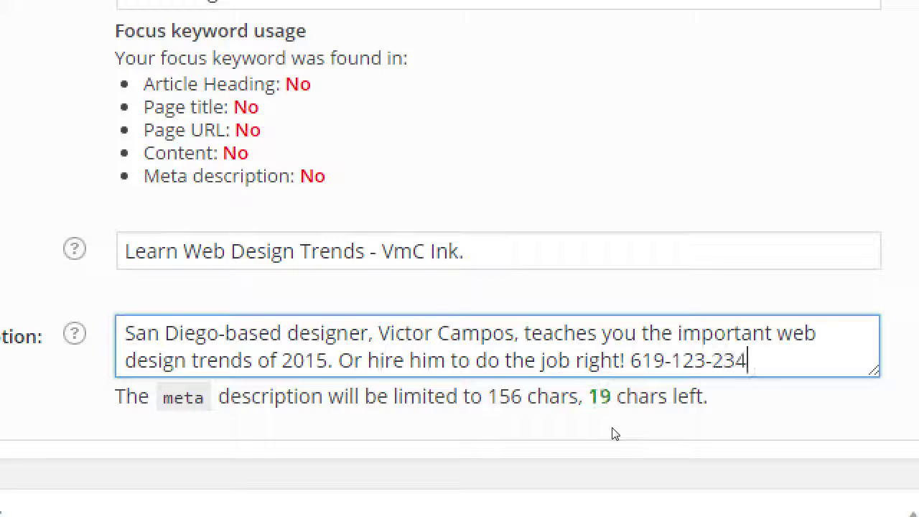
pyautogui.write('5')
pyautogui.scroll(1, 663, 325)
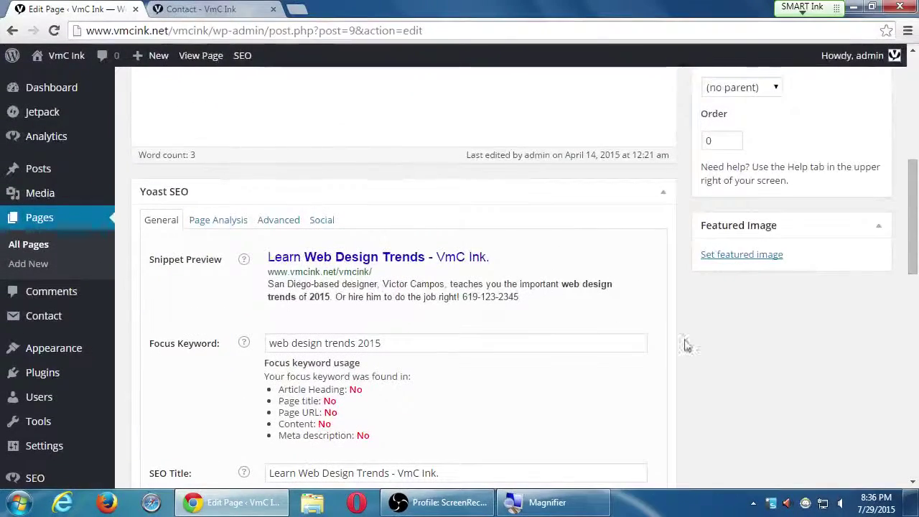
pyautogui.moveTo(915, 230); pyautogui.dragTo(899, 136)
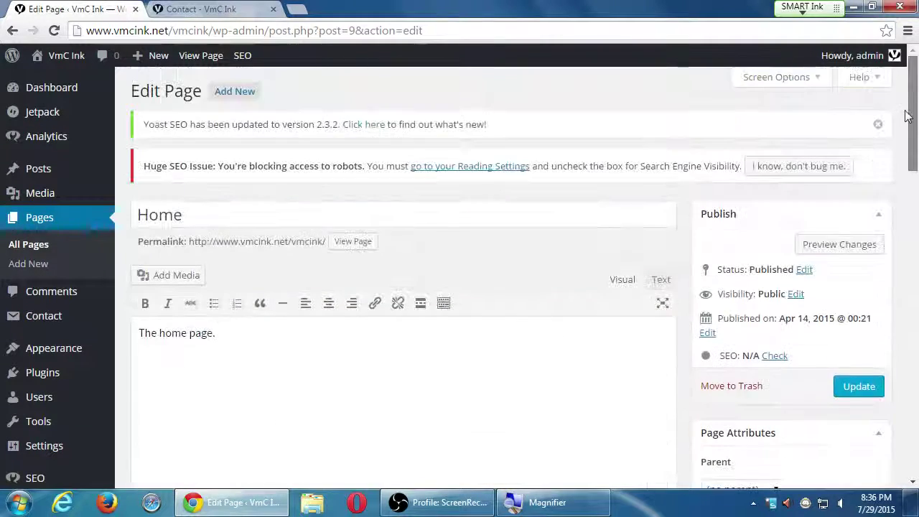
# - Update the Home page and review its SEO rating, snippet preview and focus keyword usage list
pyautogui.click(837, 386)
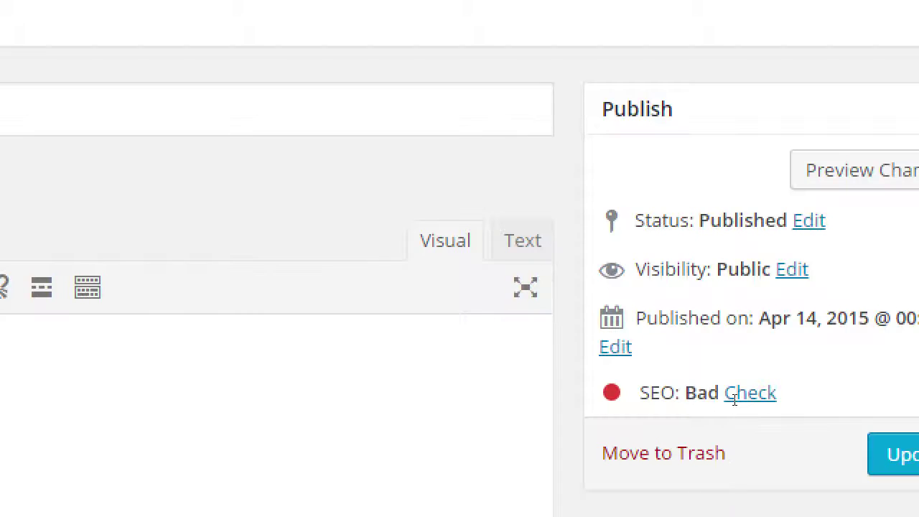
pyautogui.scroll(-6, 747, 400)
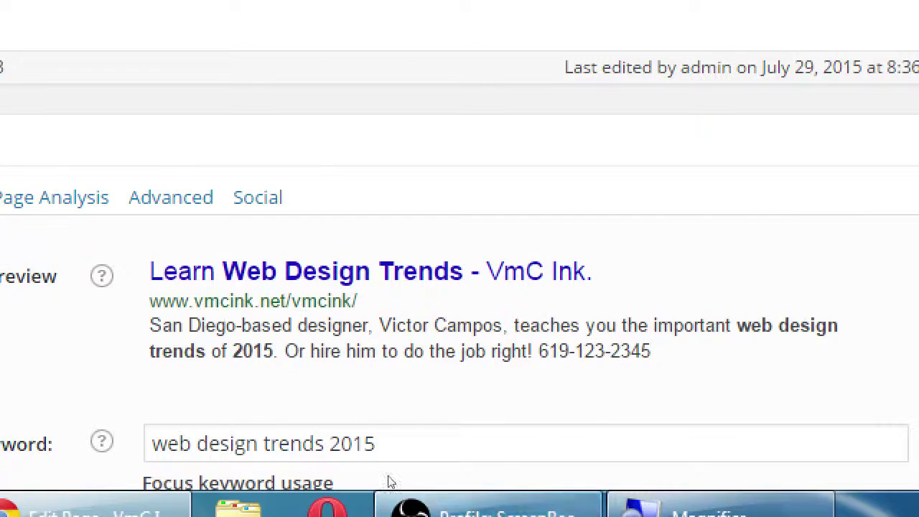
pyautogui.scroll(-2, 388, 474)
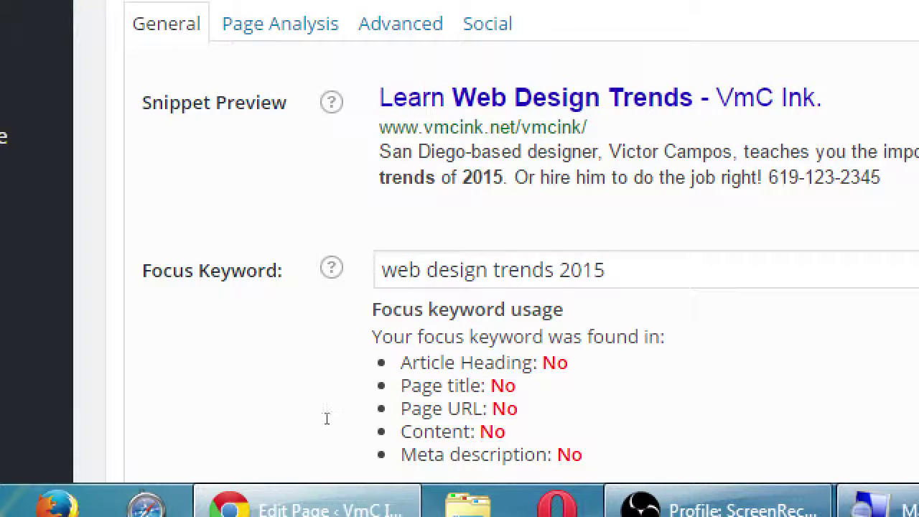
pyautogui.moveTo(445, 363); pyautogui.dragTo(511, 363)
pyautogui.moveTo(423, 386); pyautogui.dragTo(476, 408)
pyautogui.moveTo(437, 431); pyautogui.dragTo(460, 454)
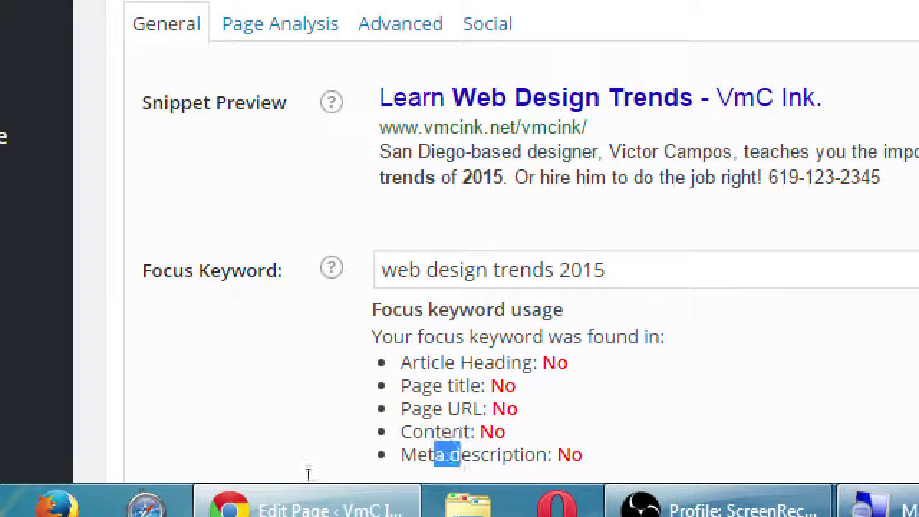
pyautogui.scroll(-4, 222, 424)
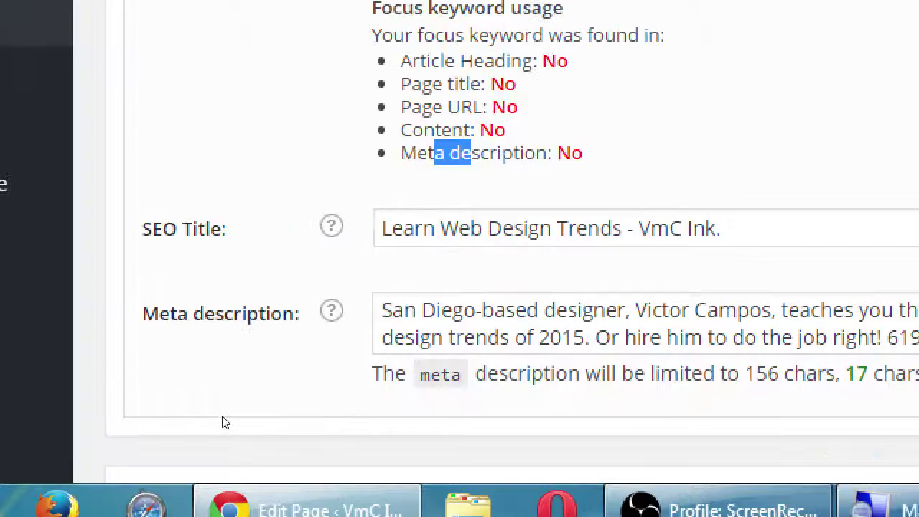
pyautogui.press('super+minus')
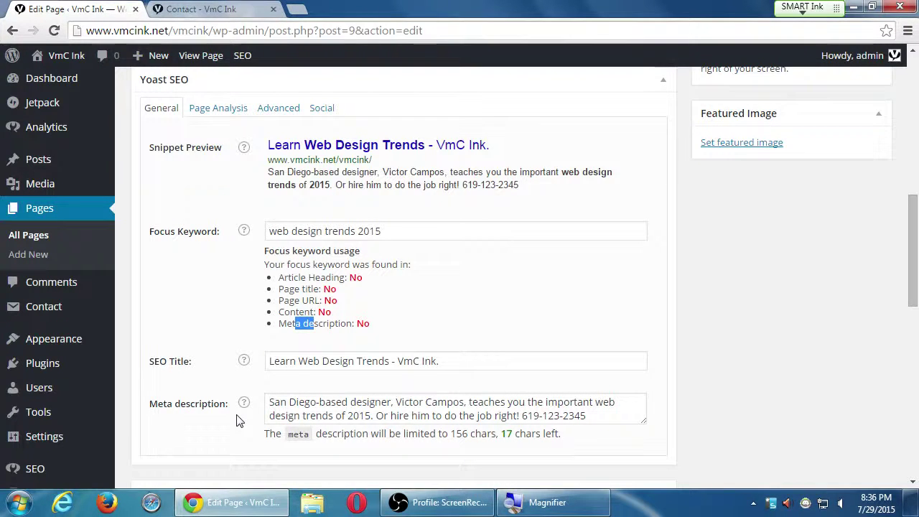
# - Open the list of all pages and examine the SEO status, title, meta description and focus keyword columns
pyautogui.click(42, 237)
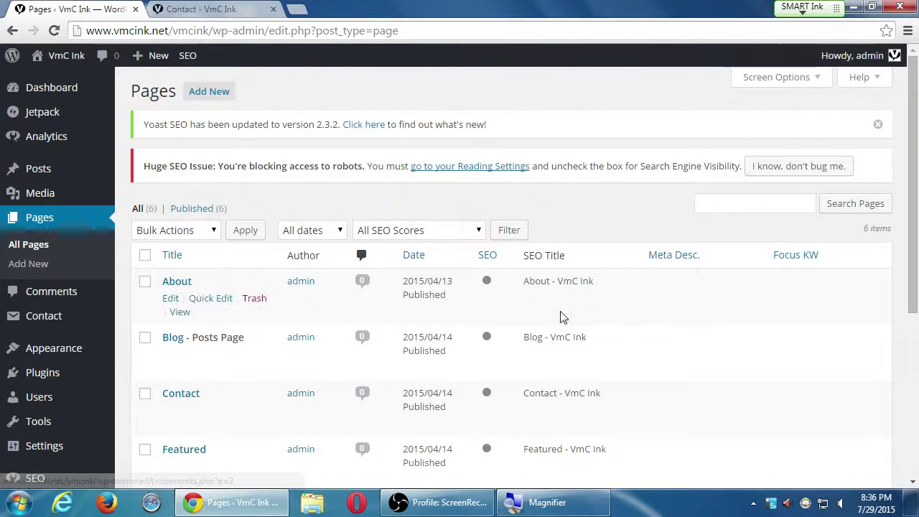
pyautogui.scroll(-1, 562, 316)
pyautogui.scroll(-3, 644, 373)
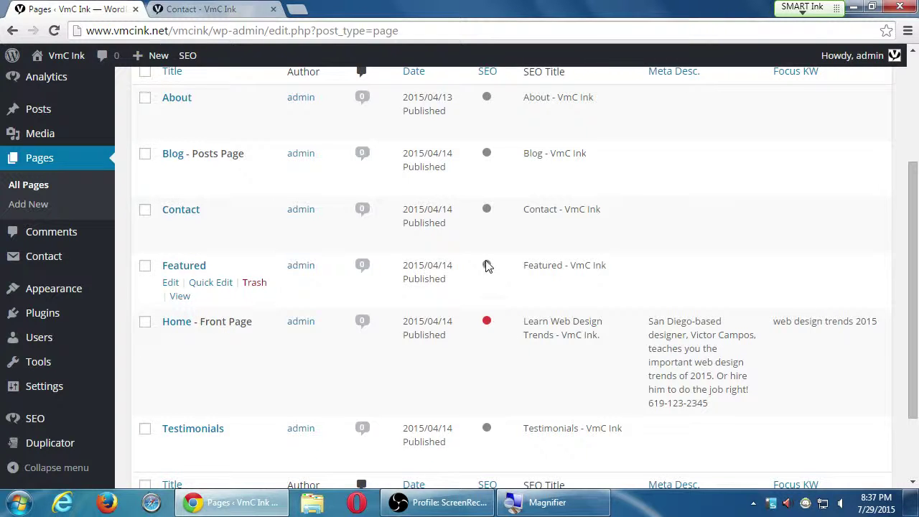
pyautogui.moveTo(487, 266)
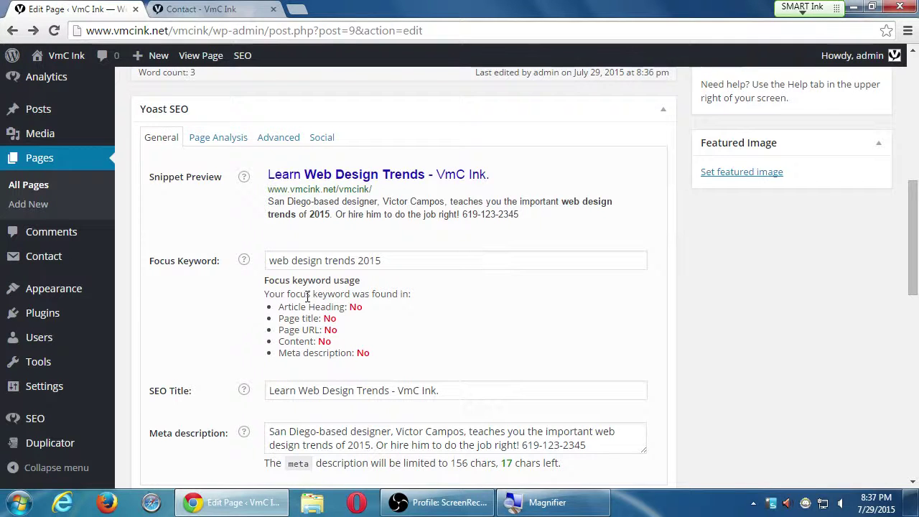
# - Open the Home page's Page Analysis and highlight the remark about outbound links
pyautogui.click(228, 147)
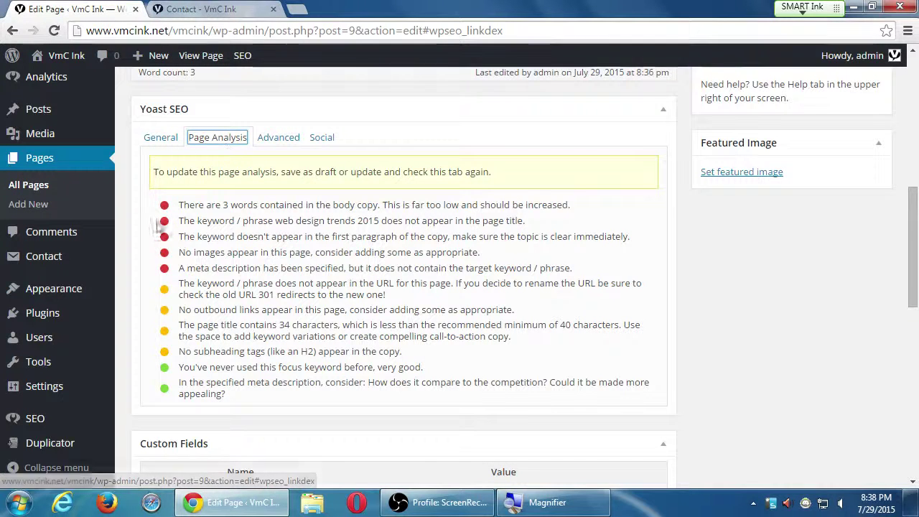
pyautogui.moveTo(205, 310); pyautogui.dragTo(239, 309)
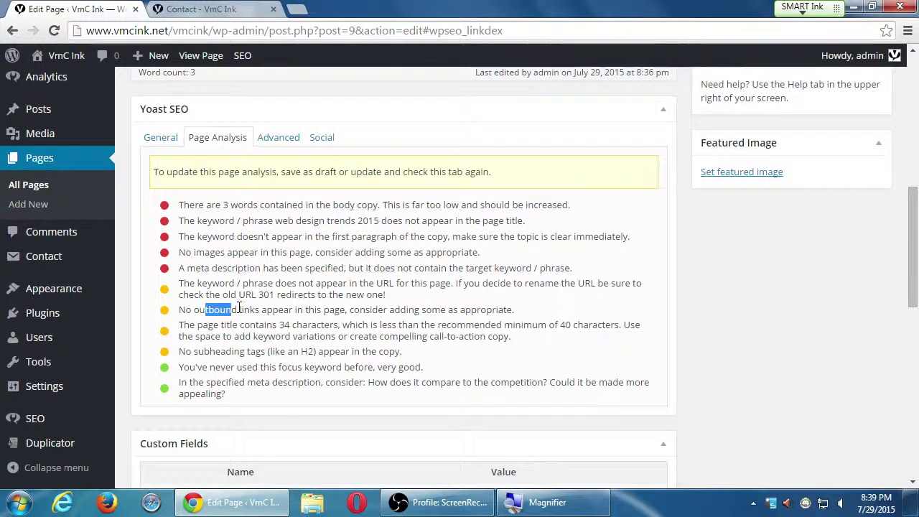
pyautogui.scroll(1, 250, 308)
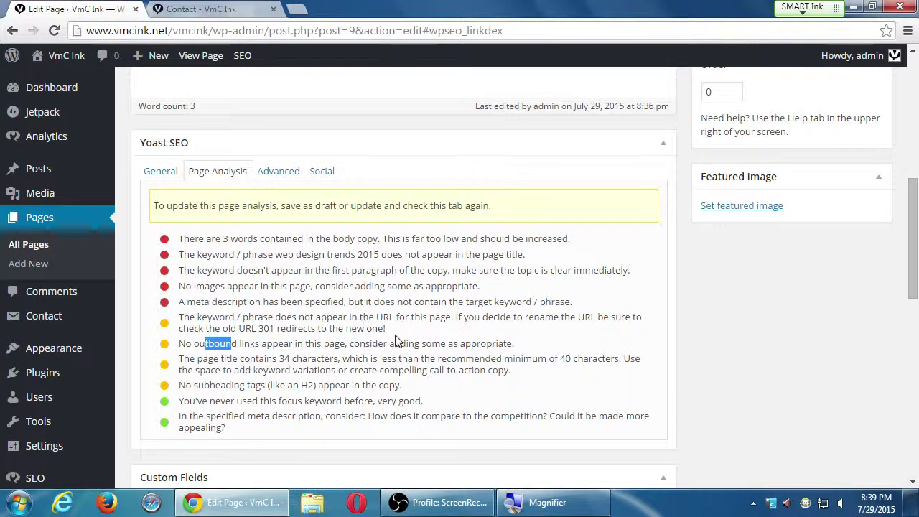
# - Enter websdesign-trends-2015.com in the browser address as a keyword domain example, without loading it
pyautogui.scroll(3, 390, 343)
pyautogui.scroll(1, 391, 348)
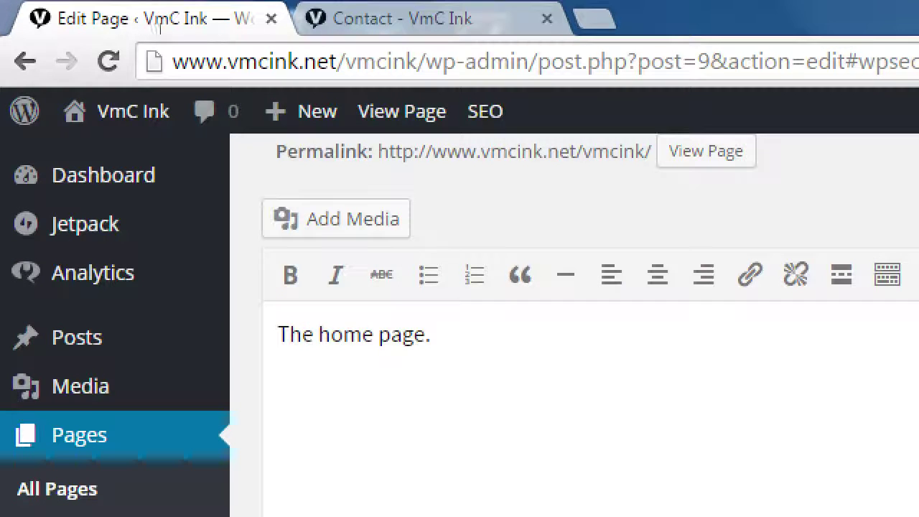
pyautogui.hotkey('ctrl', 'a')
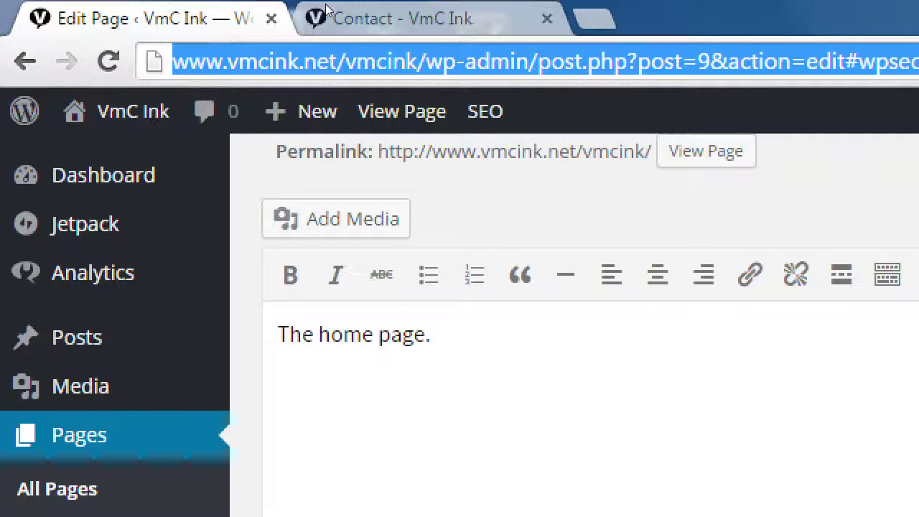
pyautogui.write('webs')
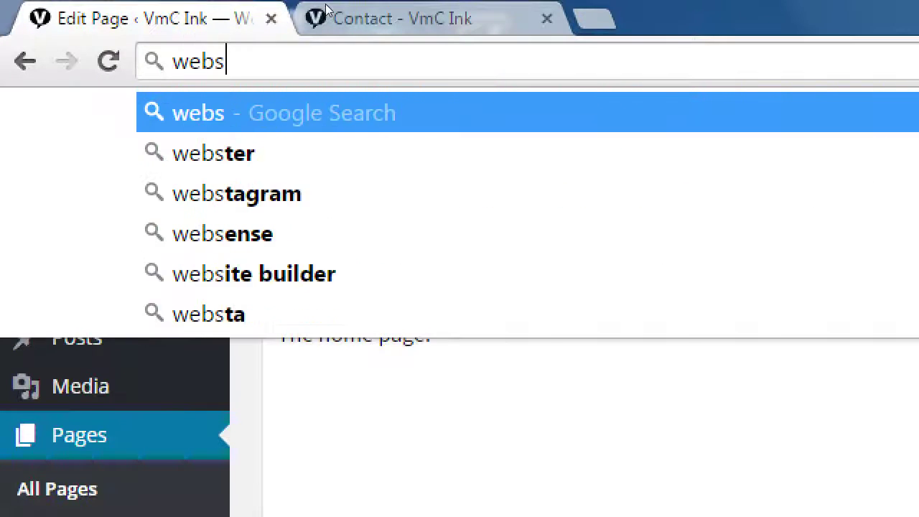
pyautogui.write('deis')
pyautogui.press('BackSpace')
pyautogui.press('BackSpace')
pyautogui.write('sign-tr')
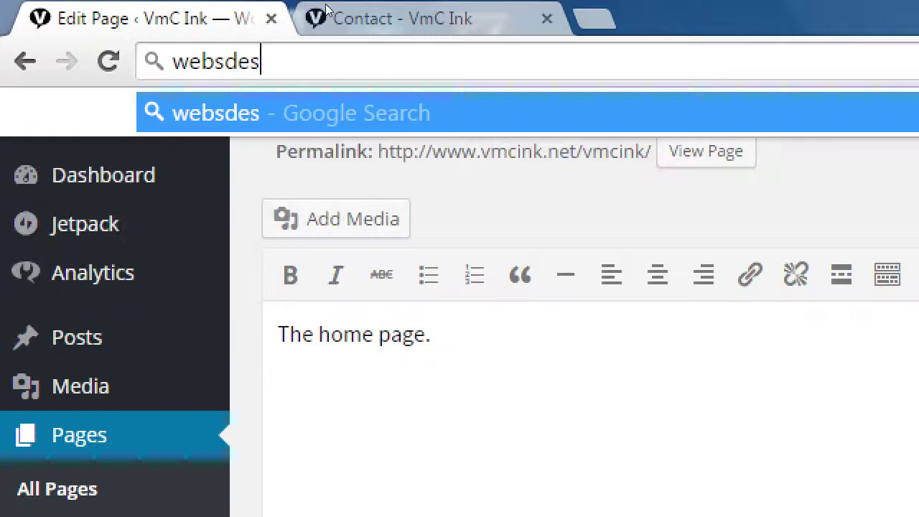
pyautogui.write('ends-20')
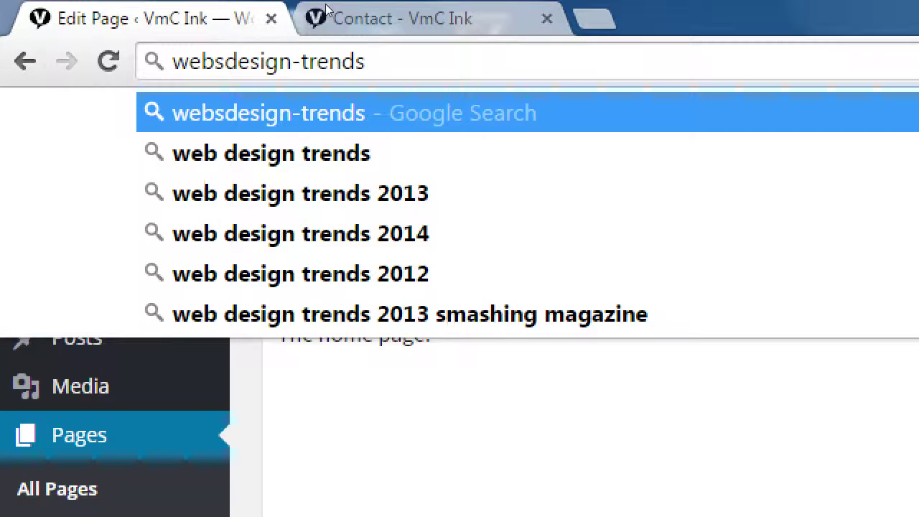
pyautogui.write('m')
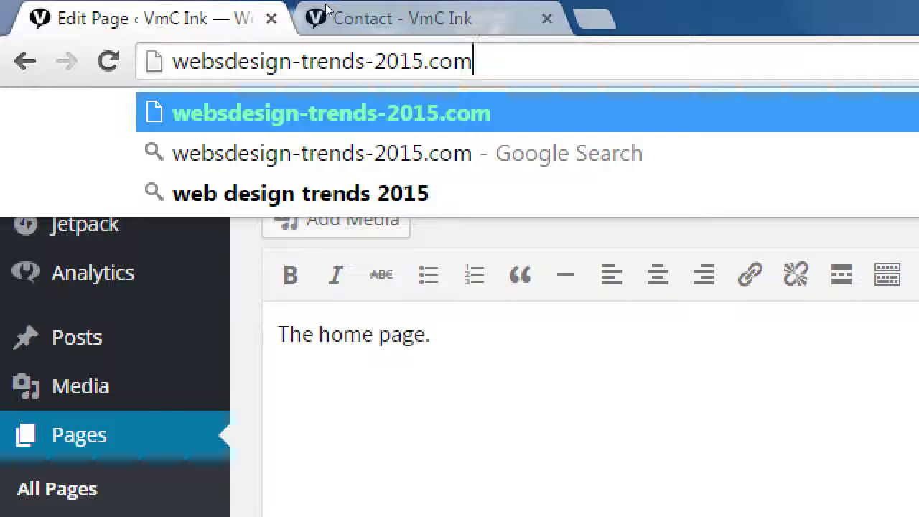
# - Replace the browser address with a first-name .com domain followed by /blog/web-design-trends-2015, without loading it
pyautogui.hotkey('ctrl', 'a')
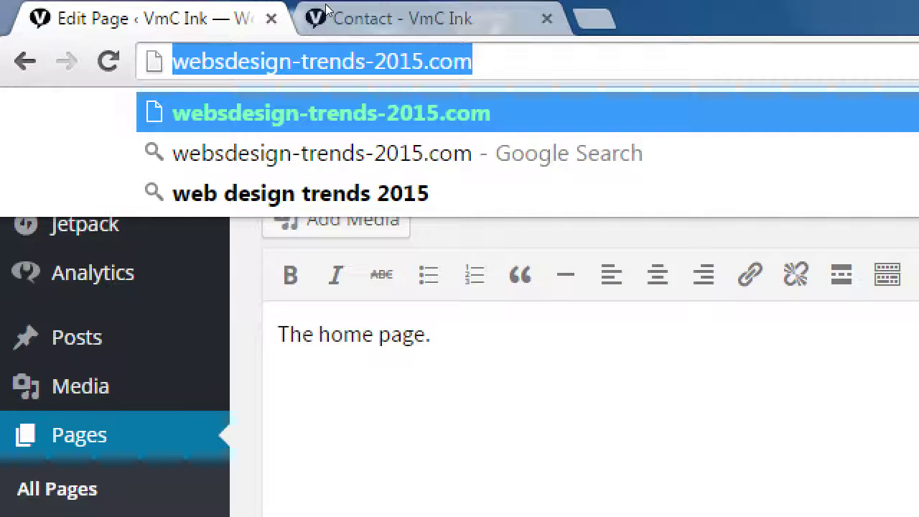
pyautogui.write('victor.com/blog/')
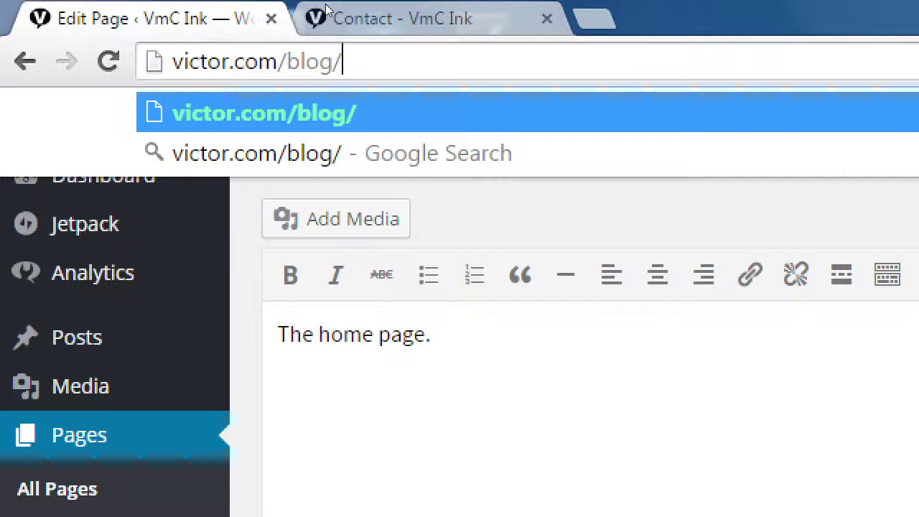
pyautogui.write('web-d')
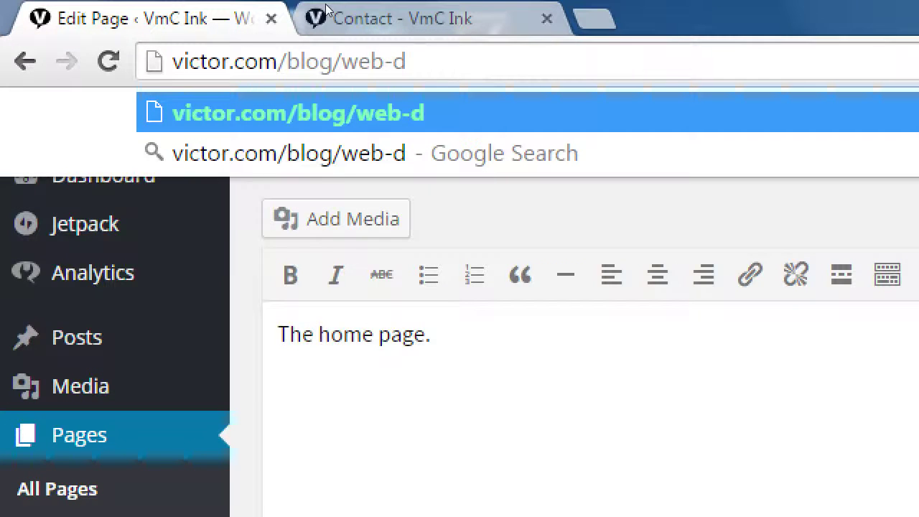
pyautogui.write('esign-tr')
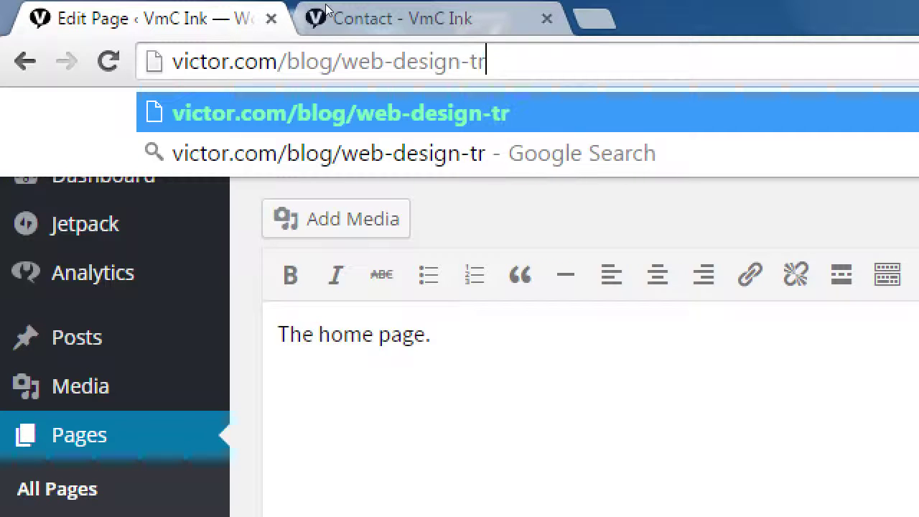
pyautogui.write('ends-20125')
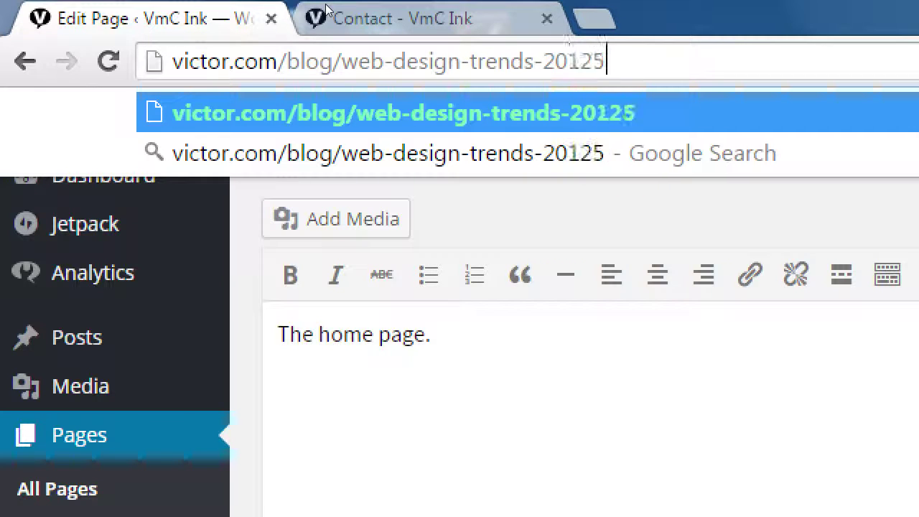
pyautogui.press('BackSpace')
pyautogui.press('BackSpace')
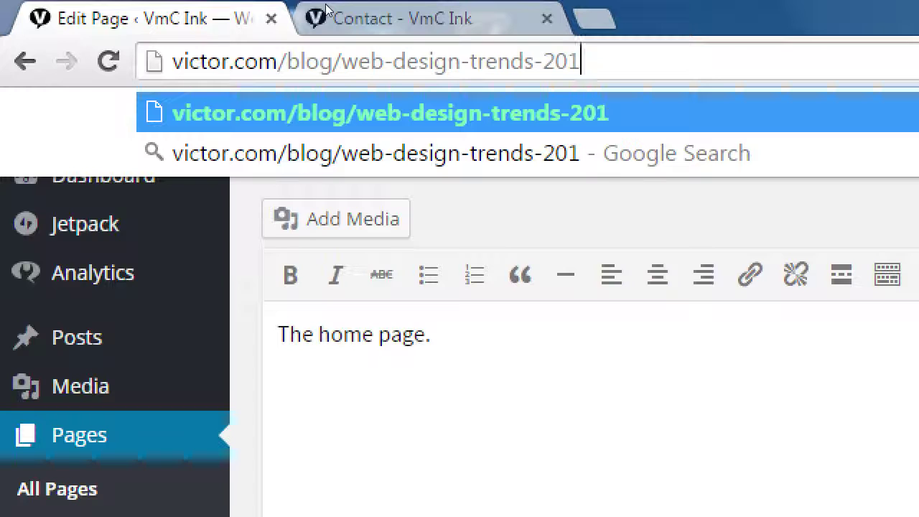
pyautogui.write('5')
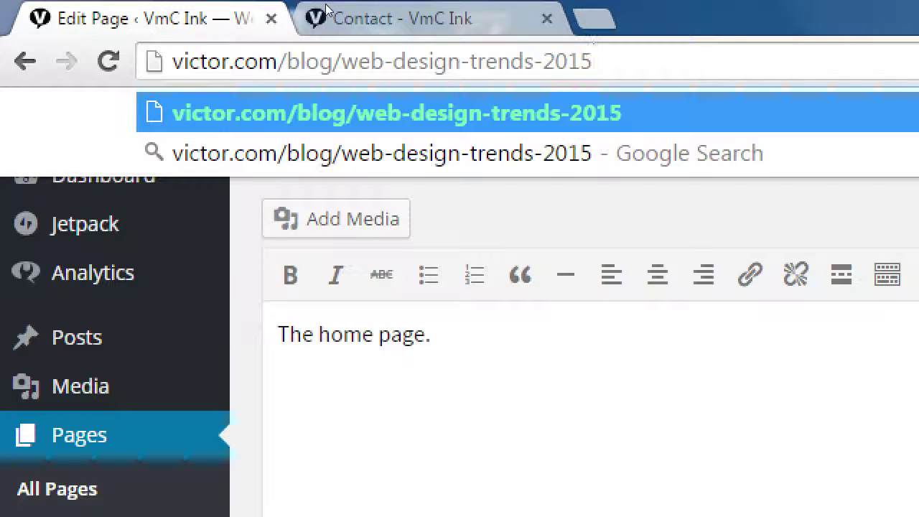
# - Highlight the web-design-trends-2015 part of the example address, and the whole address after it
pyautogui.hotkey('ctrl', 'shift', 'Left')
pyautogui.hotkey('ctrl', 'shift', 'Left')
pyautogui.hotkey('ctrl', 'shift', 'Left')
pyautogui.hotkey('ctrl', 'shift', 'Left')
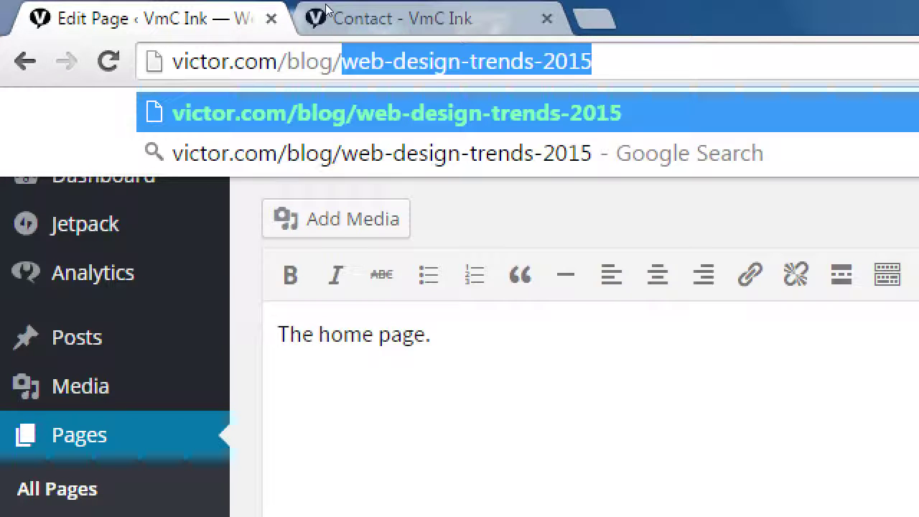
pyautogui.press('End')
pyautogui.hotkey('ctrl', 'a')
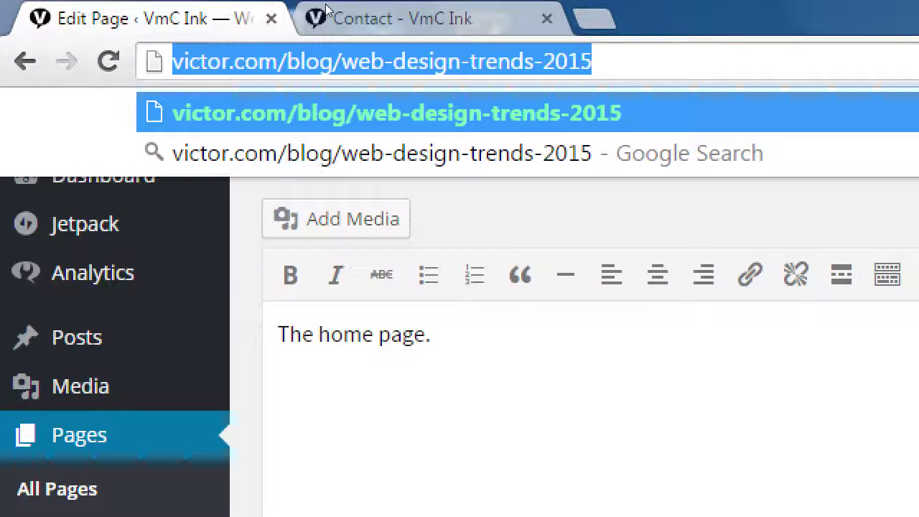
pyautogui.press('End')
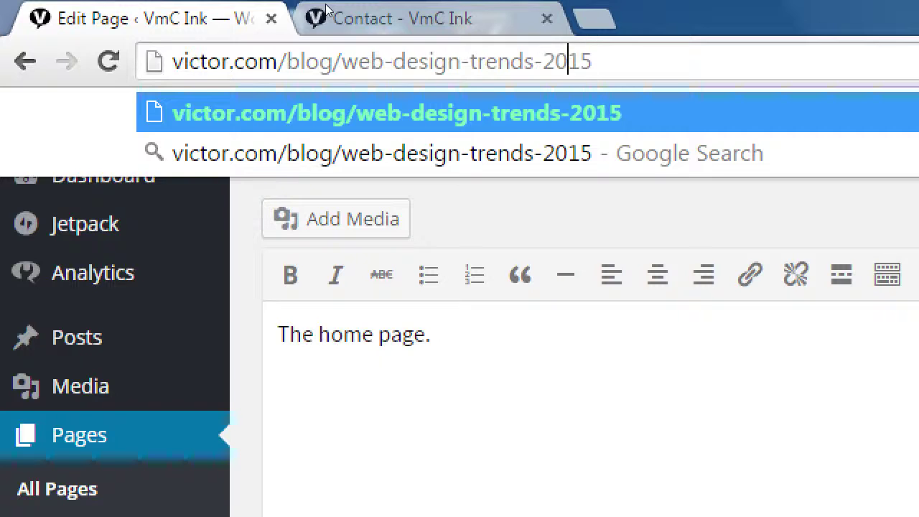
# - Remove the hyphens from the example address's last part so it reads webdesigntrends2015
pyautogui.press('Left')
pyautogui.press('Left')
pyautogui.press('Left')
pyautogui.press('Left')
pyautogui.press('BackSpace')
pyautogui.press('Left')
pyautogui.press('Left')
pyautogui.press('Left')
pyautogui.press('Left')
pyautogui.press('Left')
pyautogui.press('Left')
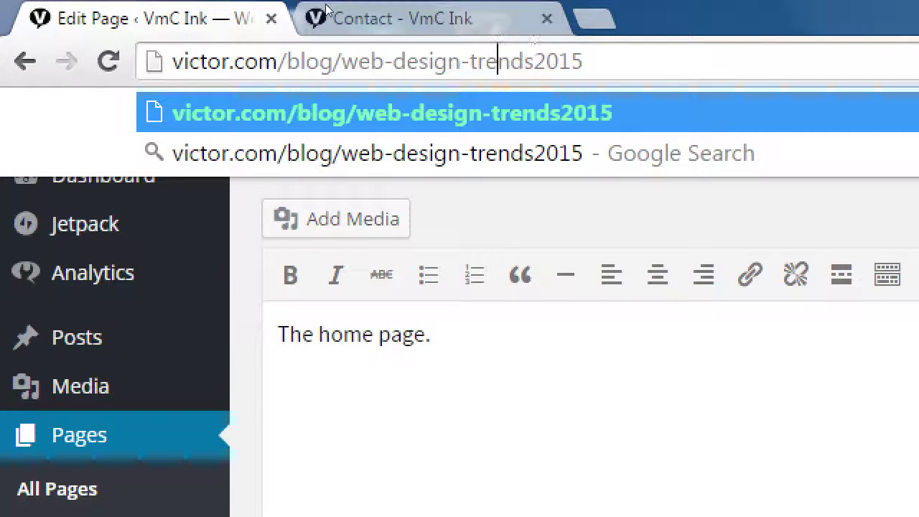
pyautogui.press('BackSpace')
pyautogui.press('Left')
pyautogui.press('Left')
pyautogui.press('Left')
pyautogui.press('Left')
pyautogui.press('Left')
pyautogui.press('Left')
pyautogui.press('BackSpace')
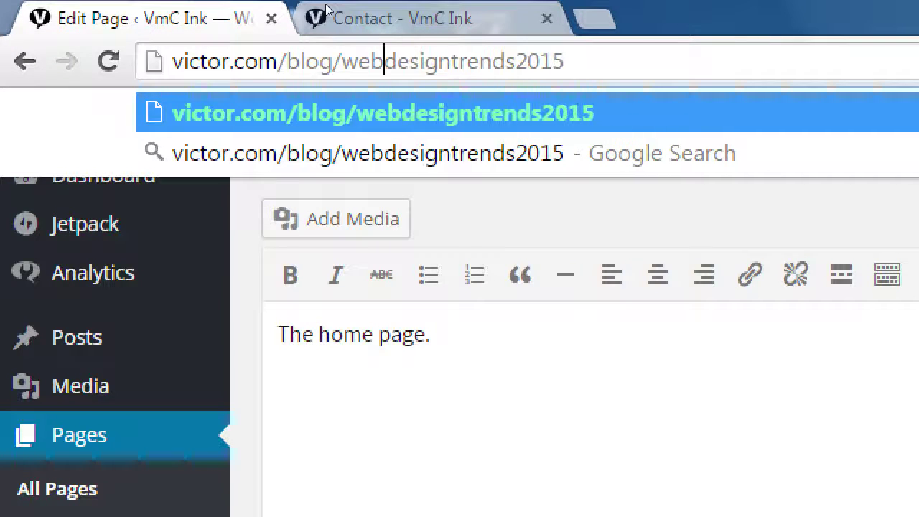
# - Put the hyphens back between the words so the address's last part reads web-design-trends-2015
pyautogui.press('End')
pyautogui.press('Left')
pyautogui.press('Left')
pyautogui.press('Left')
pyautogui.press('Left')
pyautogui.press('Left')
pyautogui.press('Left')
pyautogui.press('Left')
pyautogui.press('Left')
pyautogui.press('Left')
pyautogui.press('Left')
pyautogui.press('Left')
pyautogui.press('Left')
pyautogui.press('Left')
pyautogui.press('Left')
pyautogui.press('Left')
pyautogui.press('Left')
pyautogui.write('-')
pyautogui.press('Right')
pyautogui.press('Right')
pyautogui.press('Right')
pyautogui.press('Right')
pyautogui.press('Right')
pyautogui.press('Right')
pyautogui.write('-')
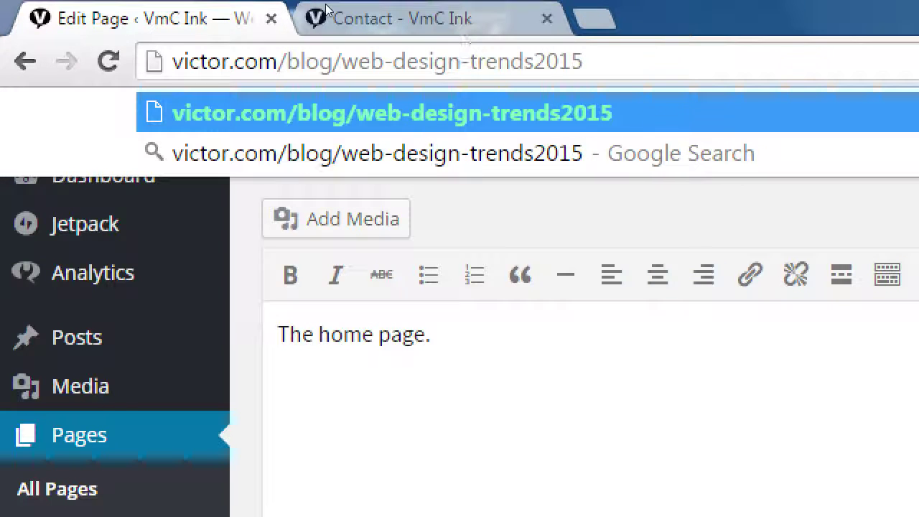
pyautogui.press('Right')
pyautogui.press('Right')
pyautogui.press('Right')
pyautogui.press('Right')
pyautogui.press('Right')
pyautogui.press('Right')
pyautogui.write('-')
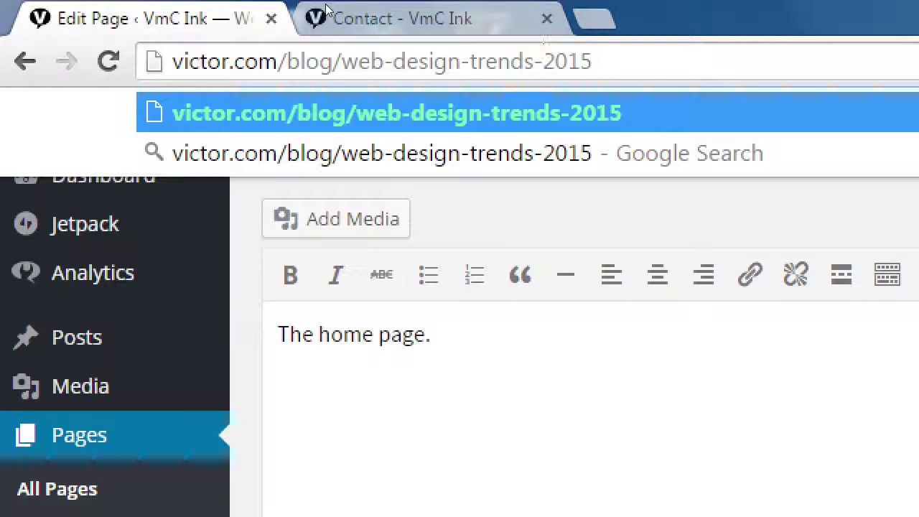
# - Review the Home page's Page Analysis remarks on body copy, keyword use, images, links and subheadings
pyautogui.scroll(-5, 403, 417)
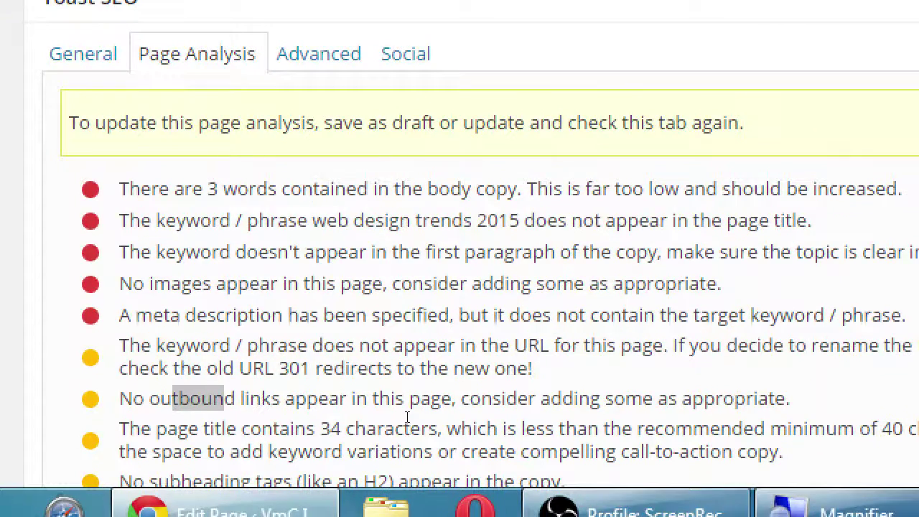
pyautogui.scroll(-3, 406, 416)
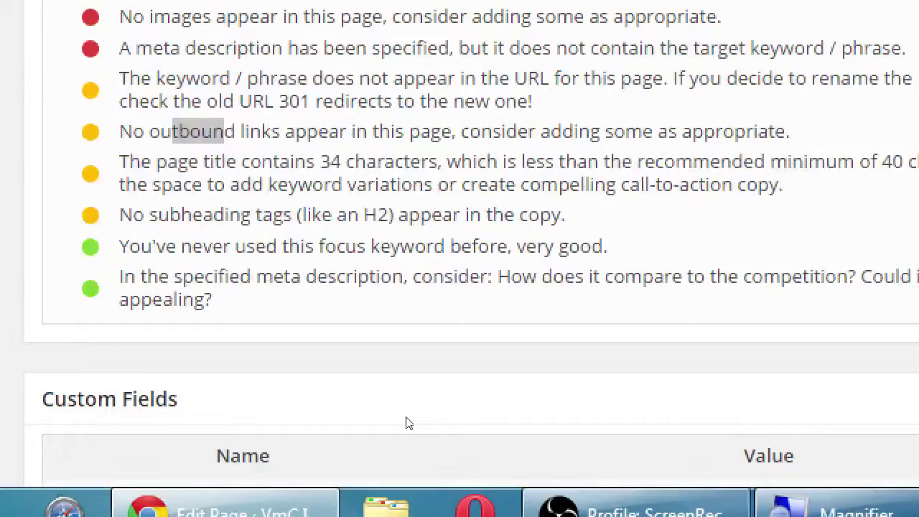
pyautogui.scroll(1, 406, 424)
pyautogui.scroll(1, 400, 321)
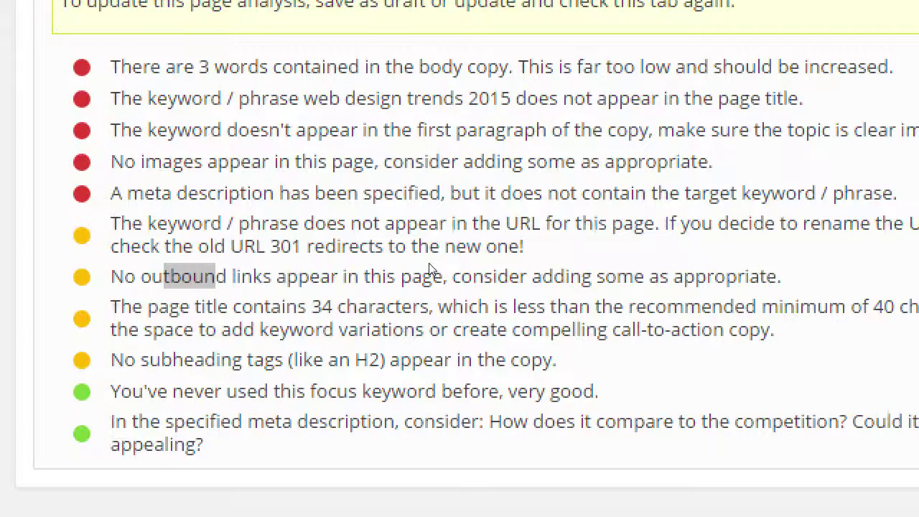
# - Discard the example address suggestions and update the Home page to save it
pyautogui.press('super+minus')
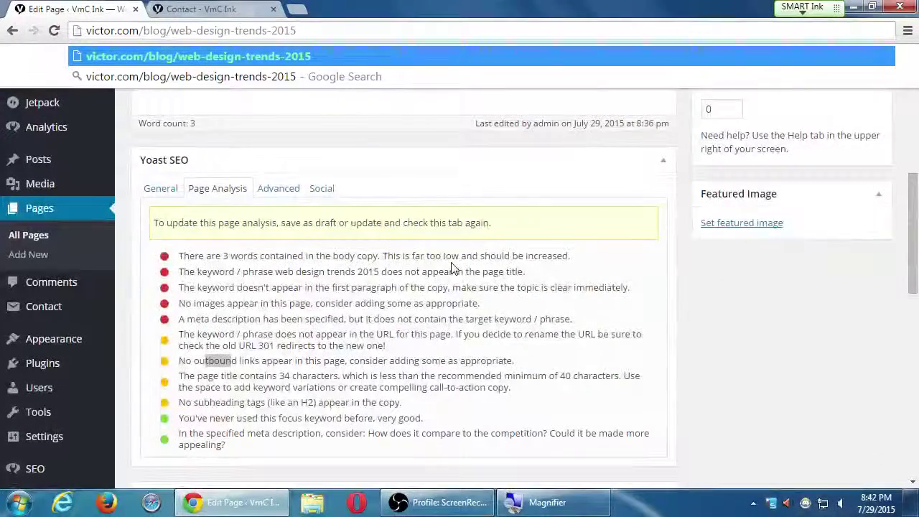
pyautogui.click(751, 305)
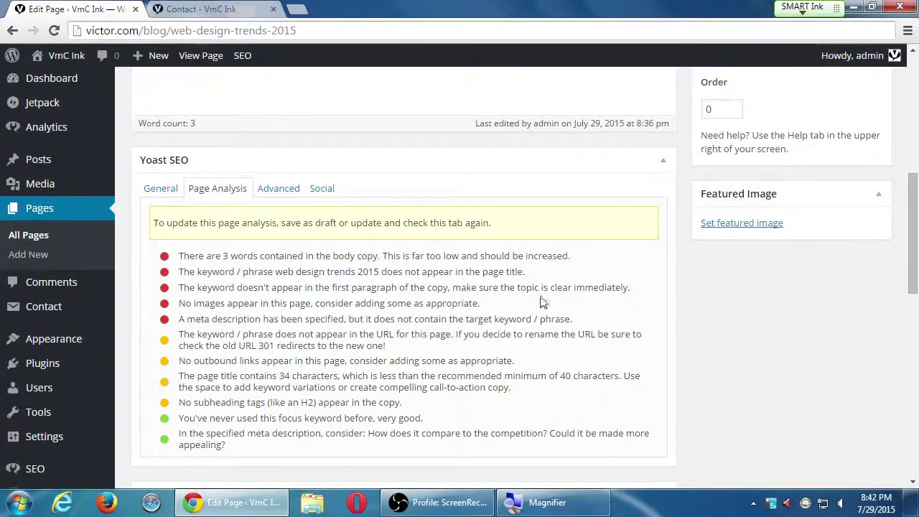
pyautogui.scroll(4, 518, 314)
pyautogui.scroll(3, 166, 280)
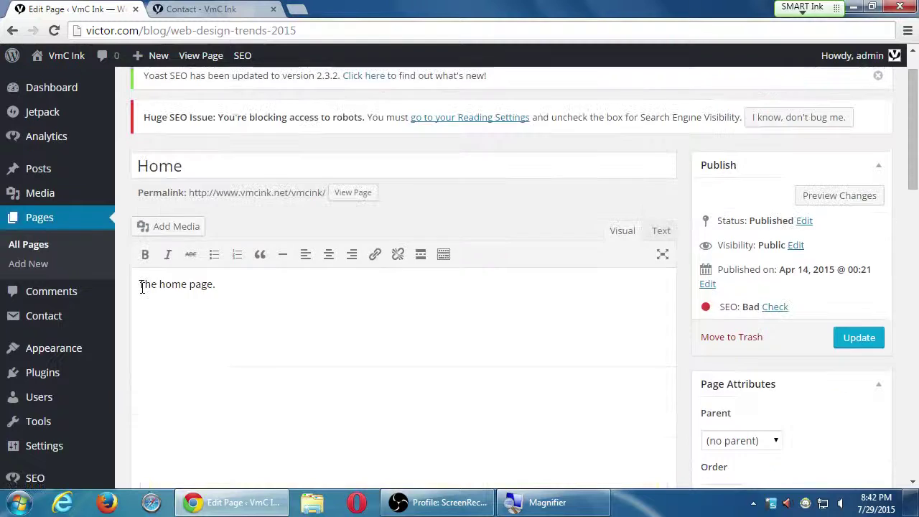
pyautogui.click(861, 386)
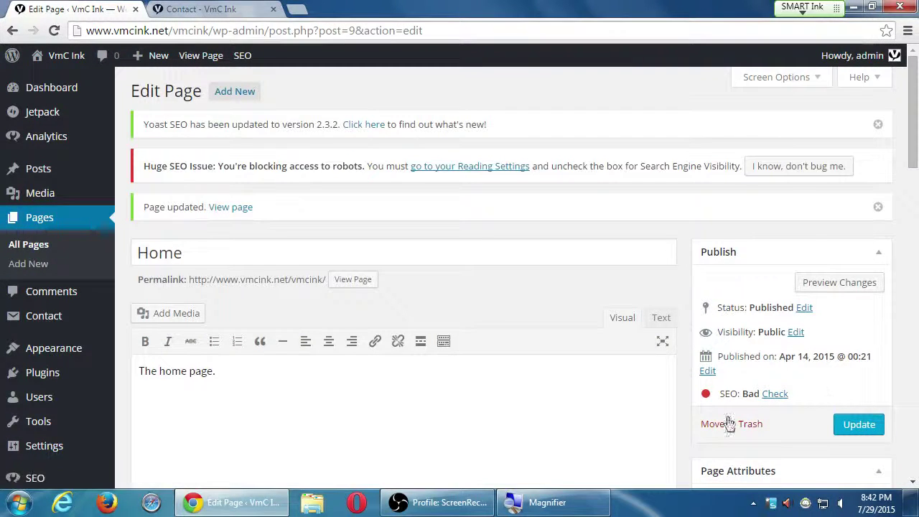
# - Look through the Home page's Yoast SEO sections: Page Analysis, Advanced, Social and General
pyautogui.scroll(-6, 732, 421)
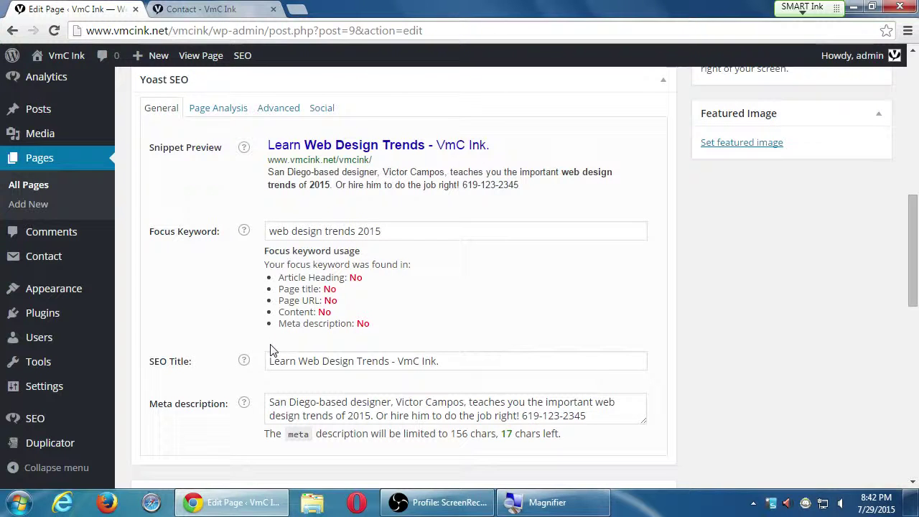
pyautogui.click(214, 109)
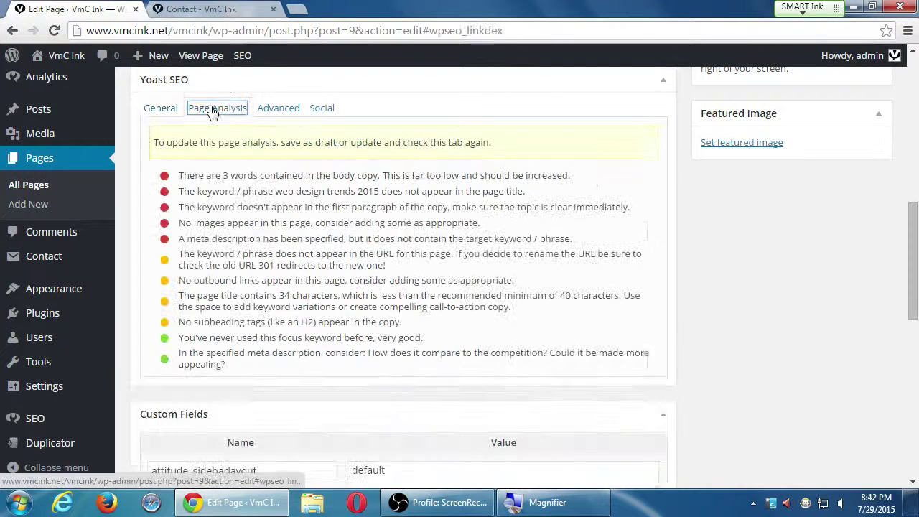
pyautogui.click(268, 109)
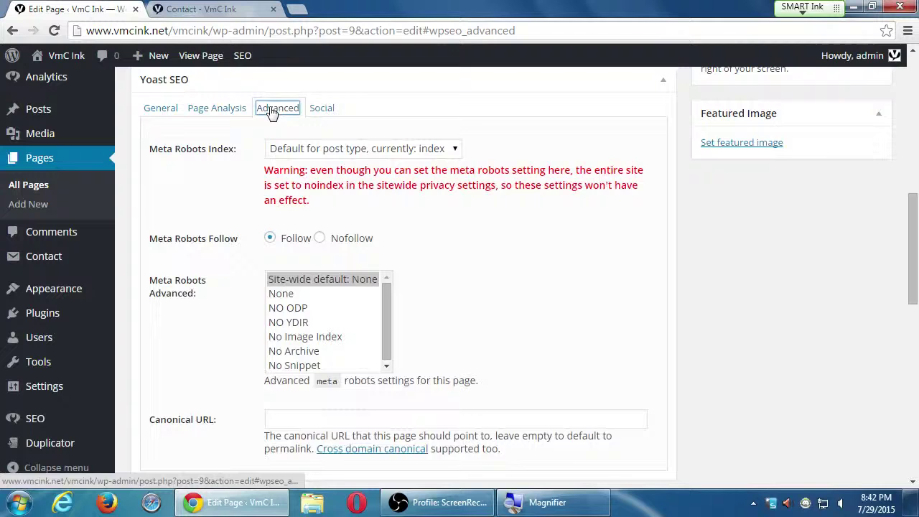
pyautogui.click(322, 109)
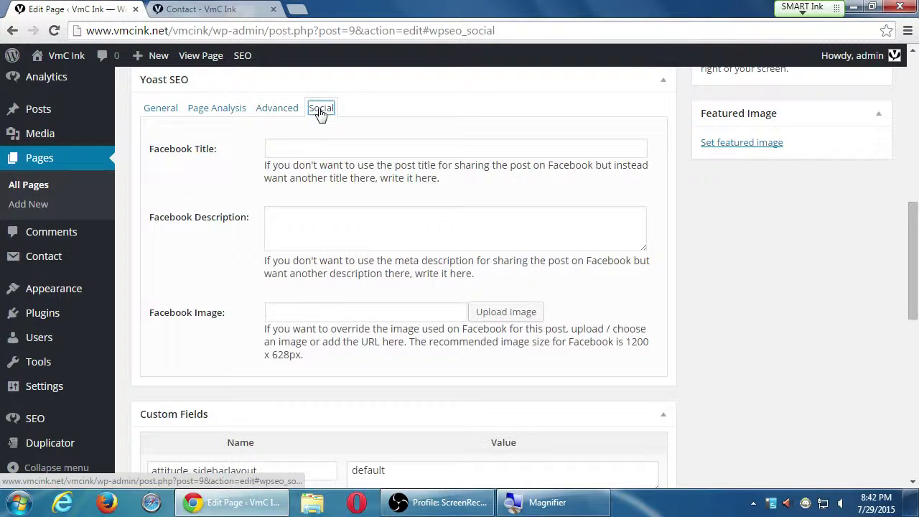
pyautogui.click(206, 111)
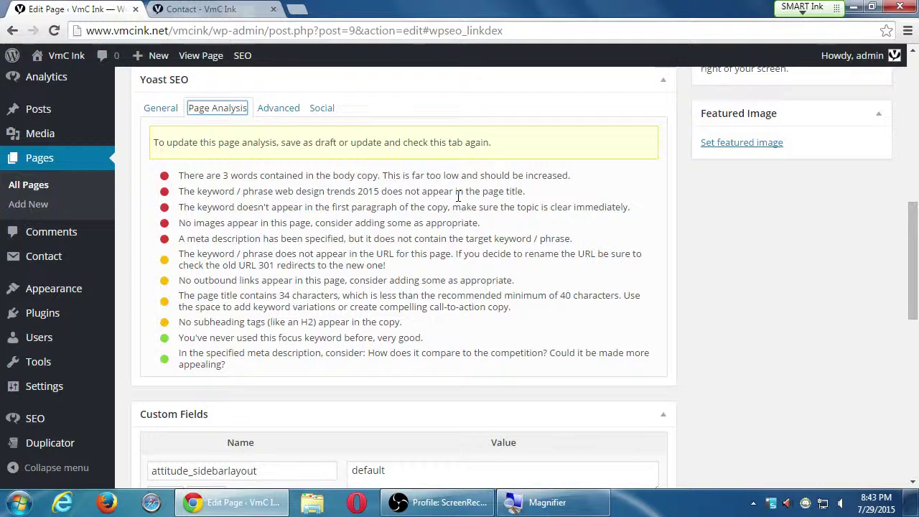
pyautogui.scroll(3, 729, 345)
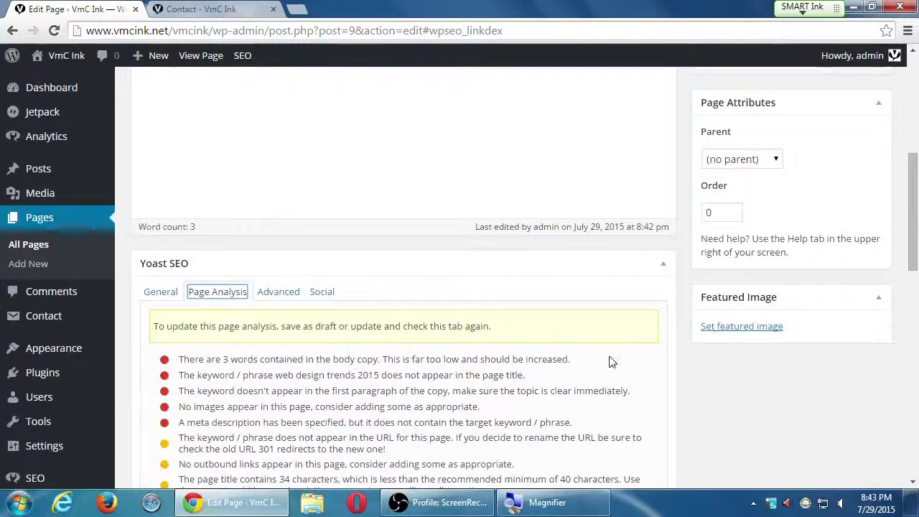
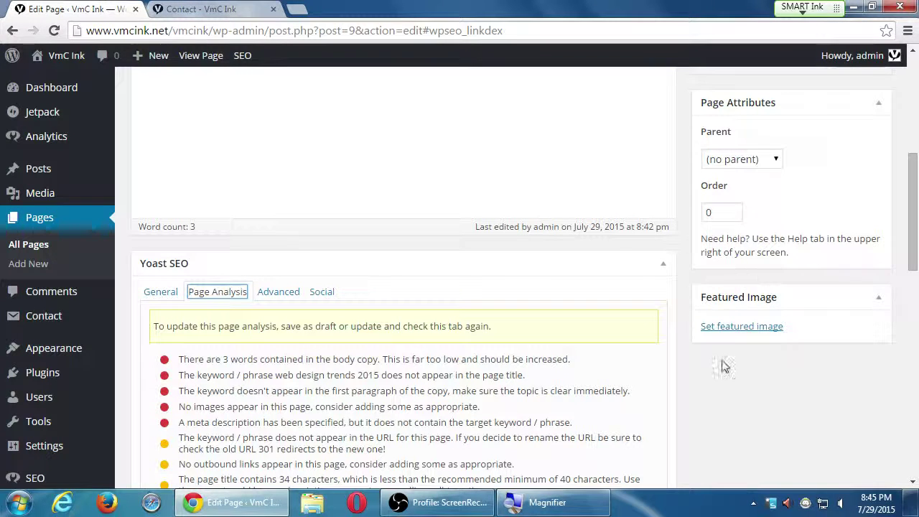
pyautogui.scroll(-1, 724, 367)
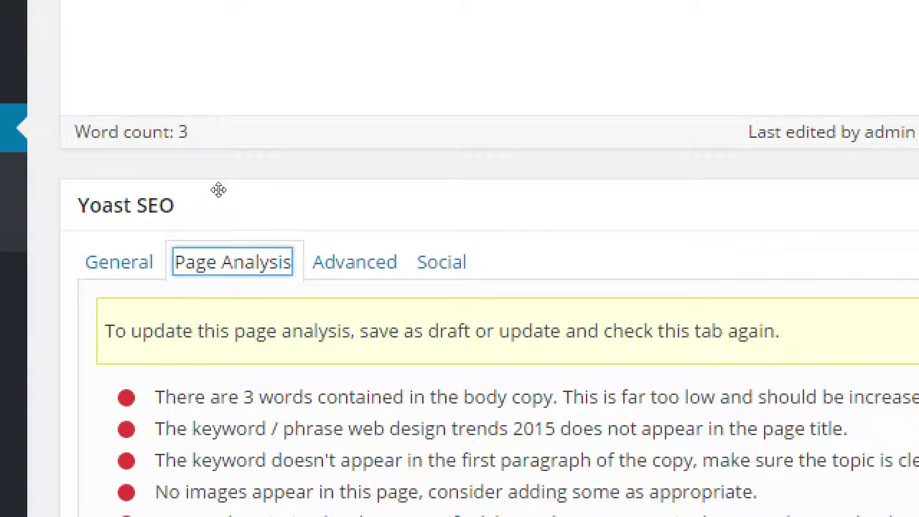
pyautogui.click(144, 260)
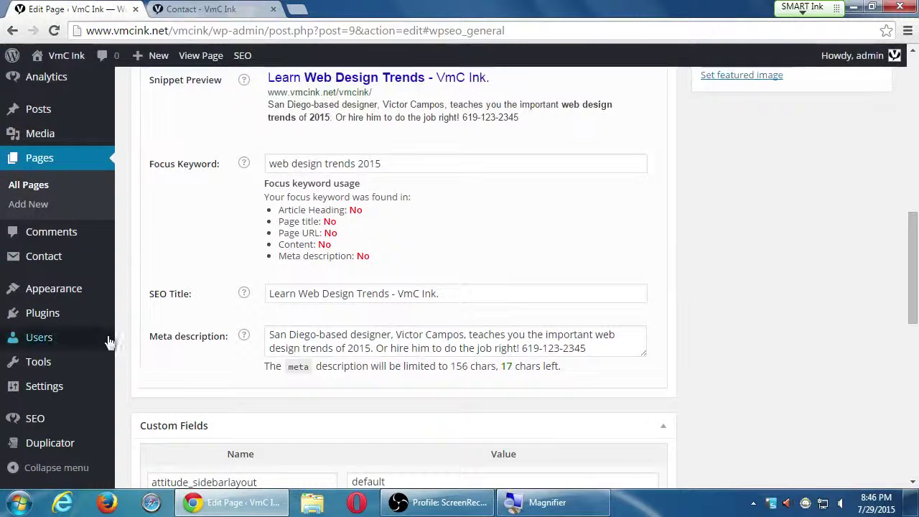
# - Open the Yoast SEO Extensions page and look over the add-ons offered there
pyautogui.moveTo(60, 436)
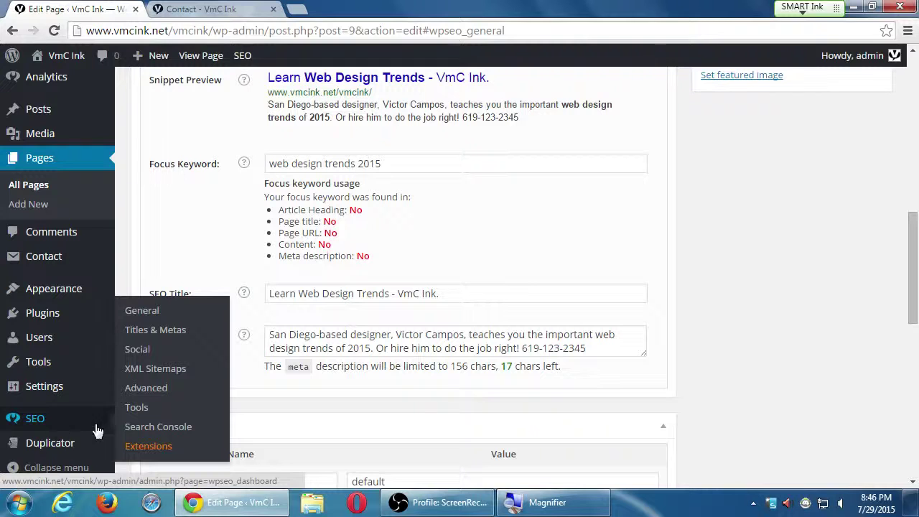
pyautogui.click(153, 446)
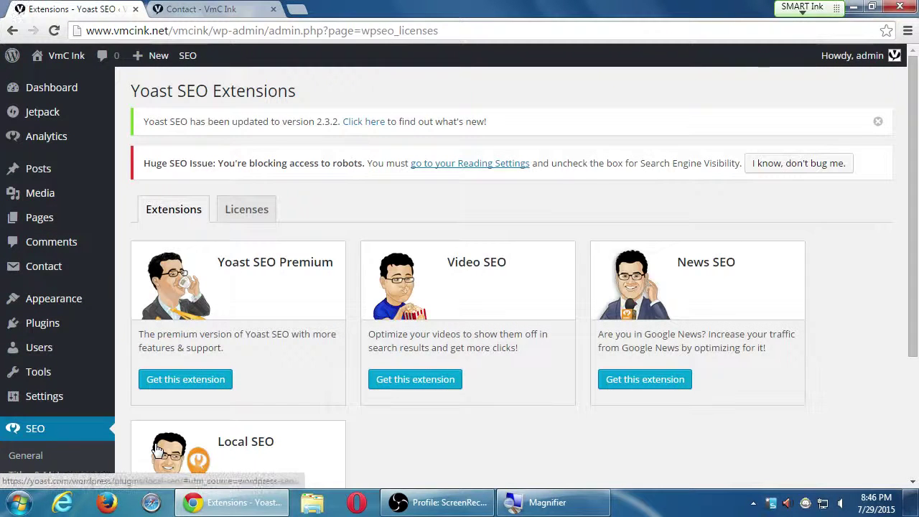
pyautogui.scroll(-3, 610, 435)
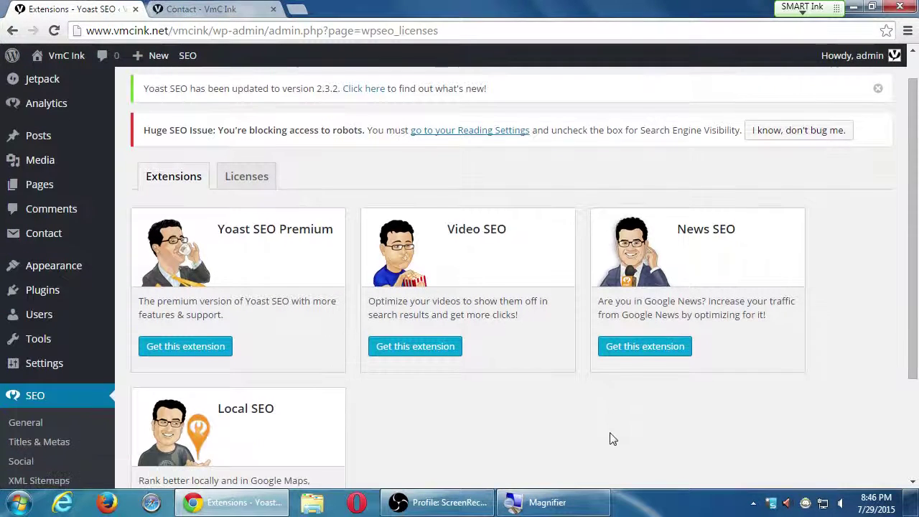
pyautogui.scroll(1, 610, 434)
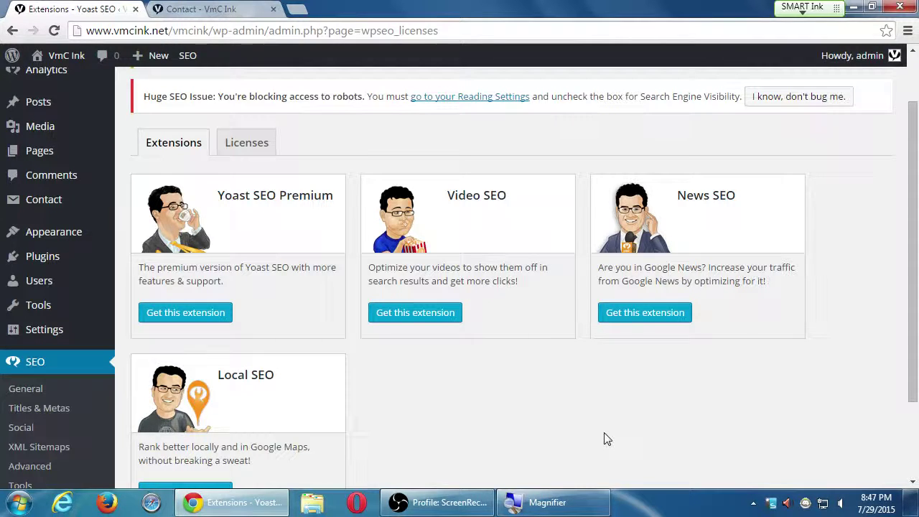
pyautogui.hotkey('ctrl', 't')
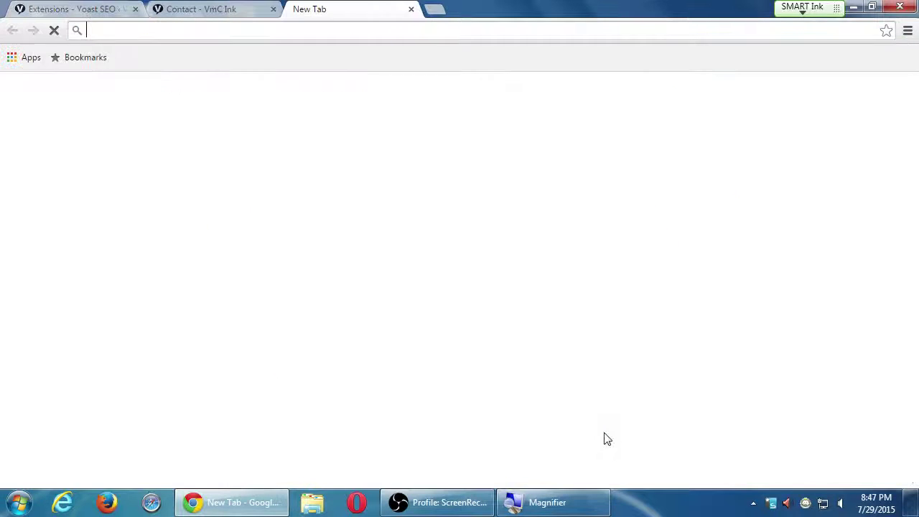
pyautogui.write('lynda.')
pyautogui.press('Down')
pyautogui.press('Return')
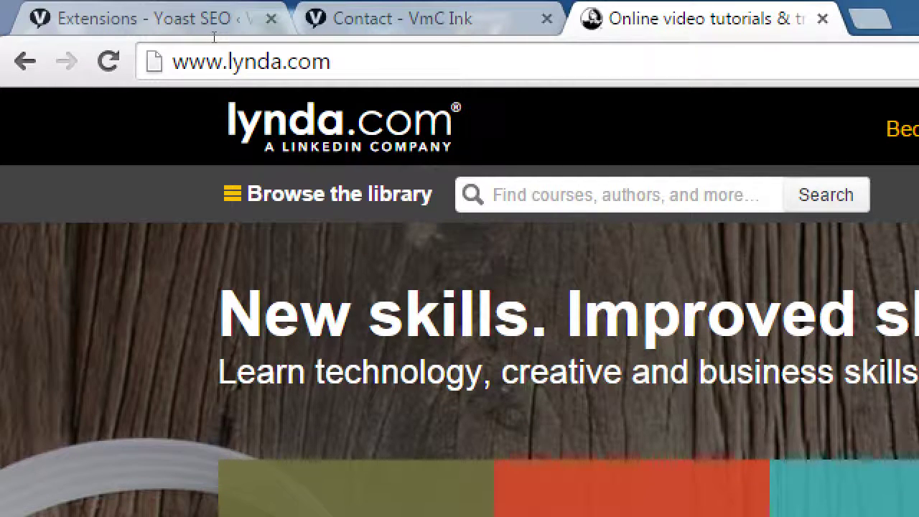
pyautogui.press('super+minus')
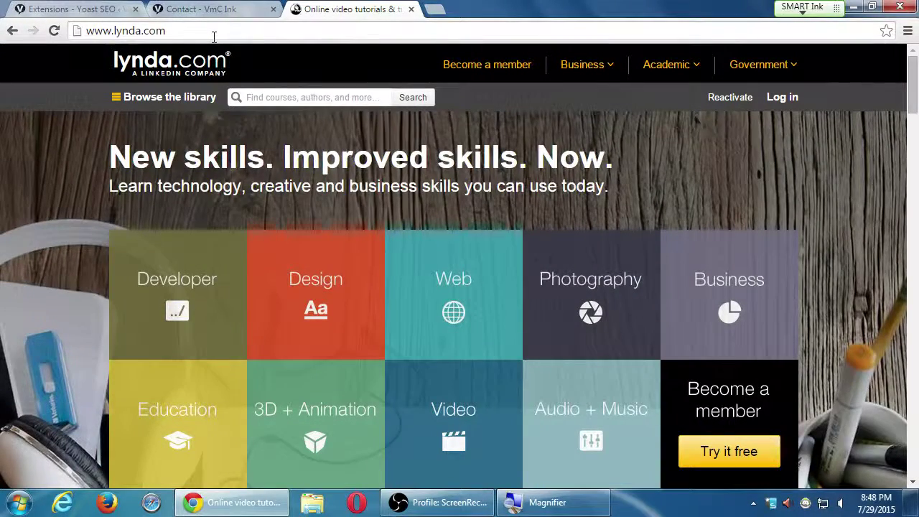
# - Open lynda.com's membership page and look over the Basic, Premium and group plans
pyautogui.click(522, 64)
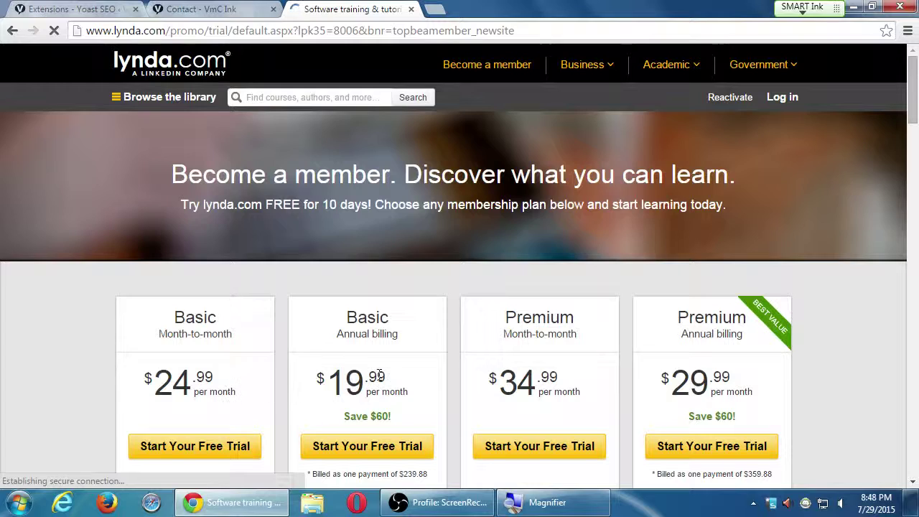
pyautogui.scroll(-3, 629, 338)
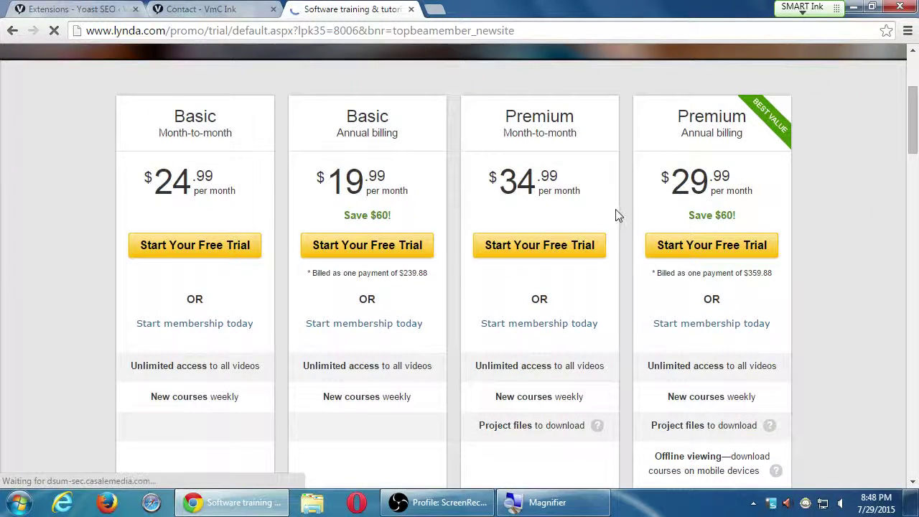
pyautogui.scroll(-4, 615, 214)
pyautogui.scroll(-4, 623, 278)
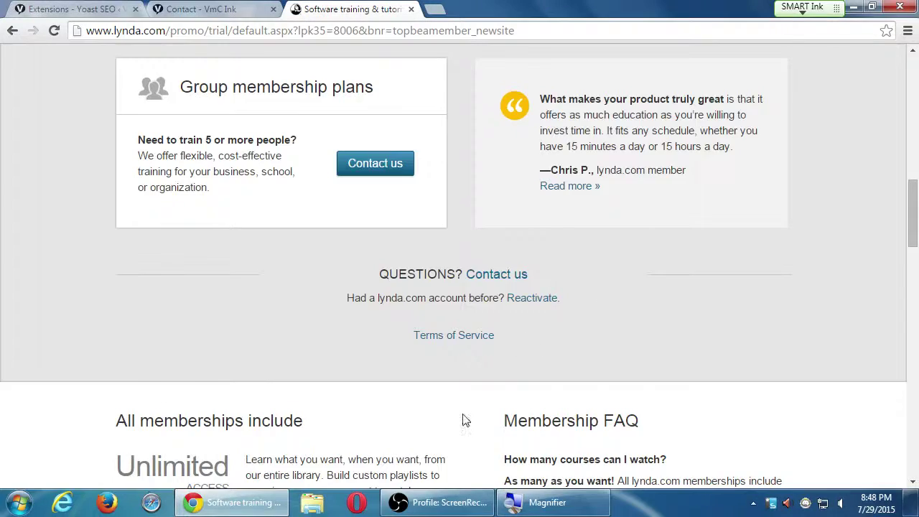
pyautogui.scroll(8, 464, 421)
pyautogui.scroll(3, 498, 408)
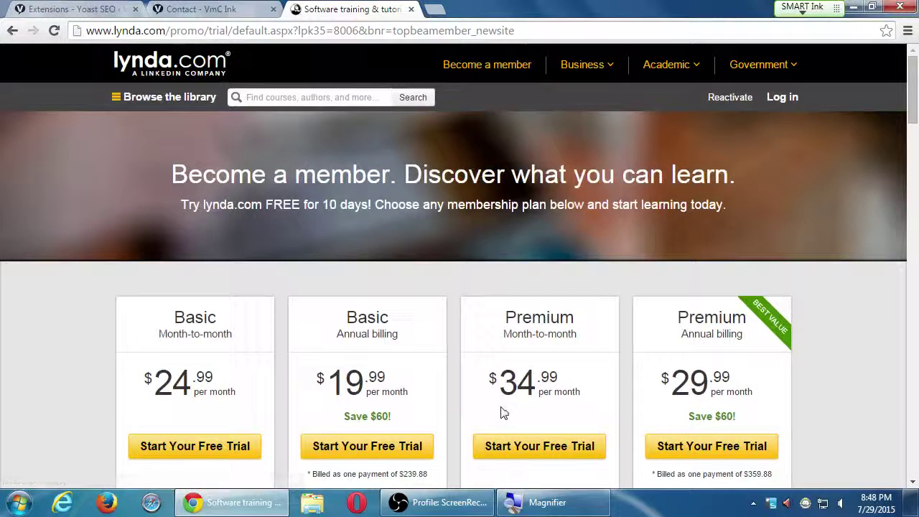
# - Search Google in a new tab for "visual quickstart guide wordpress"
pyautogui.hotkey('ctrl', 't')
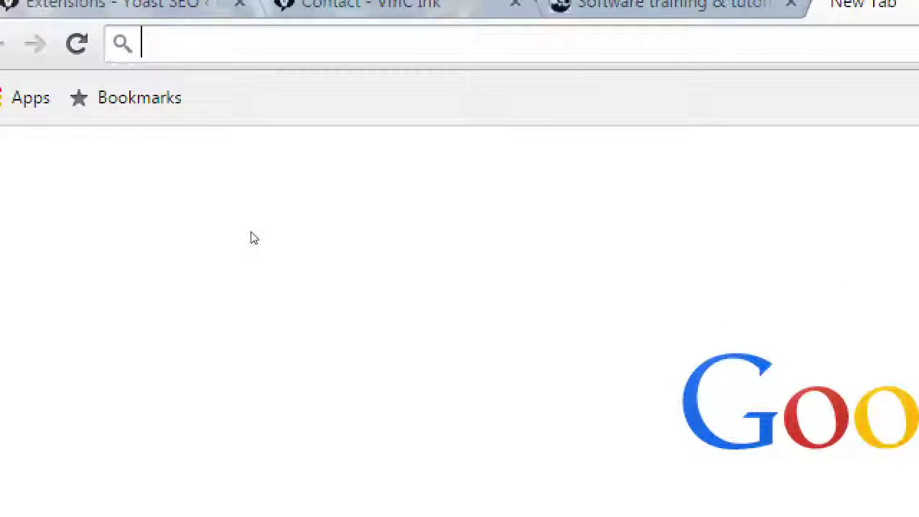
pyautogui.write('vis')
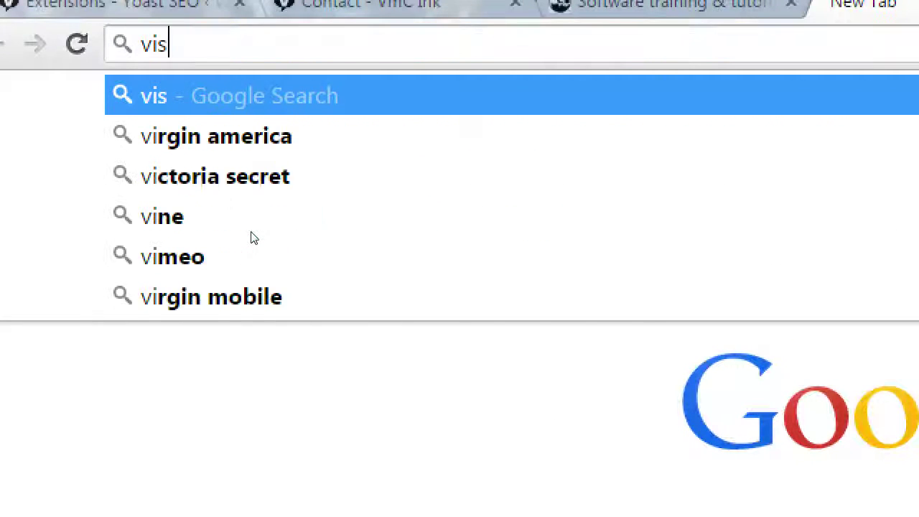
pyautogui.write('ual quick')
pyautogui.press('Down')
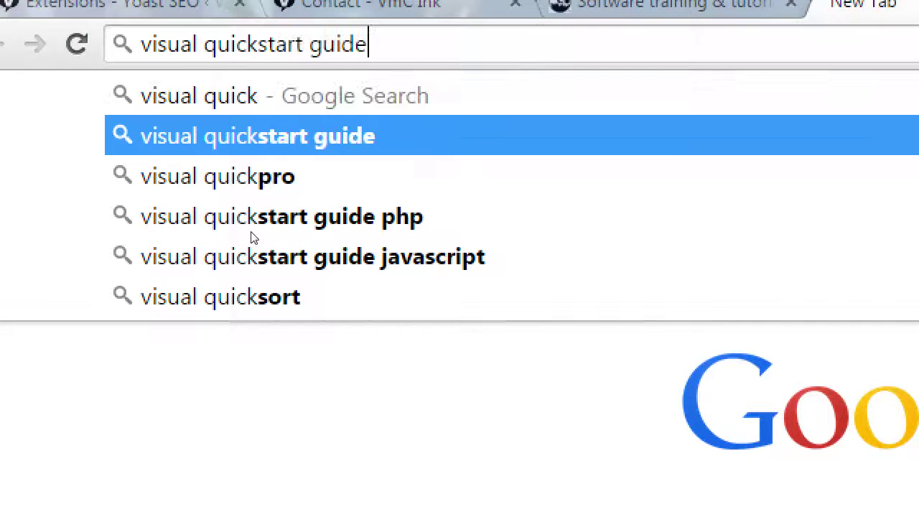
pyautogui.write('wordpress')
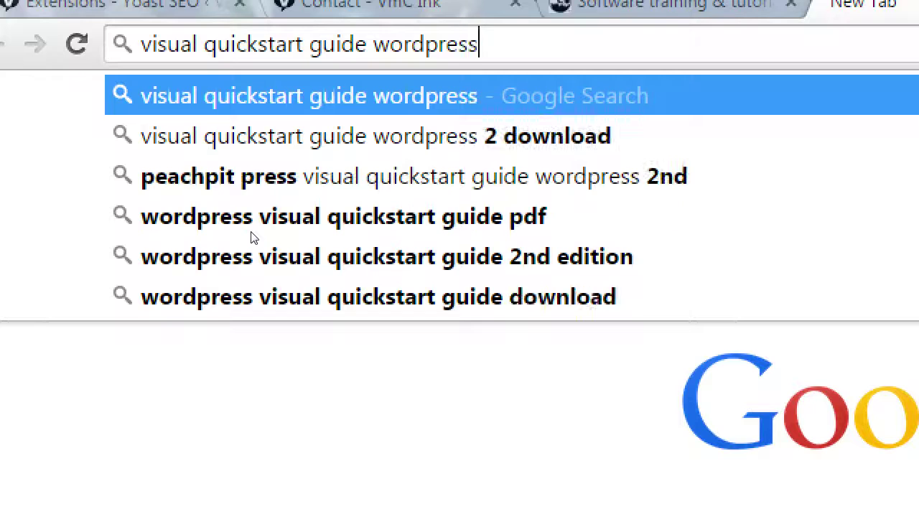
pyautogui.press('Return')
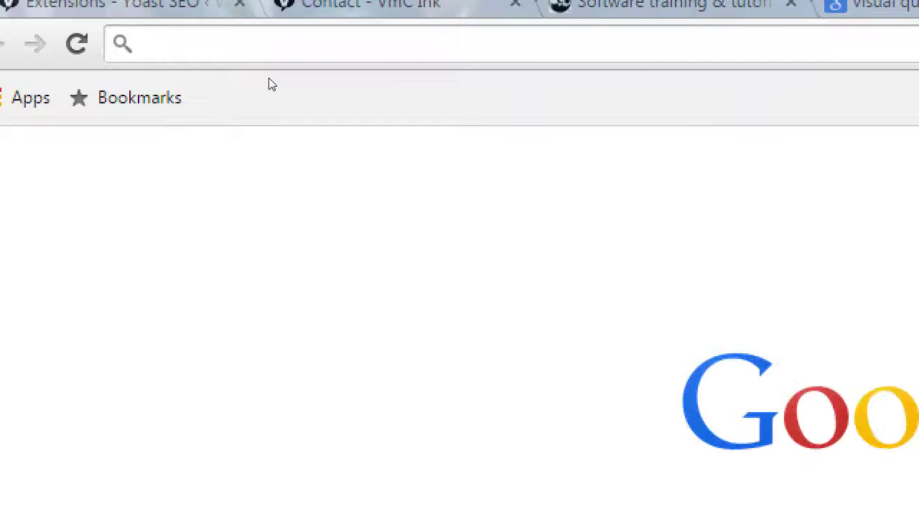
# - Open godaddy.com in the empty new tab and highlight its full address
pyautogui.write('godaddy.com')
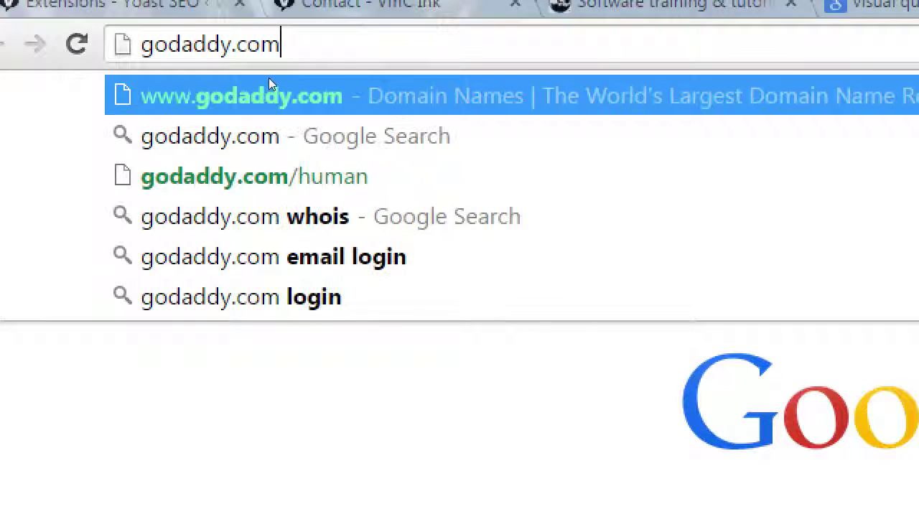
pyautogui.press('Return')
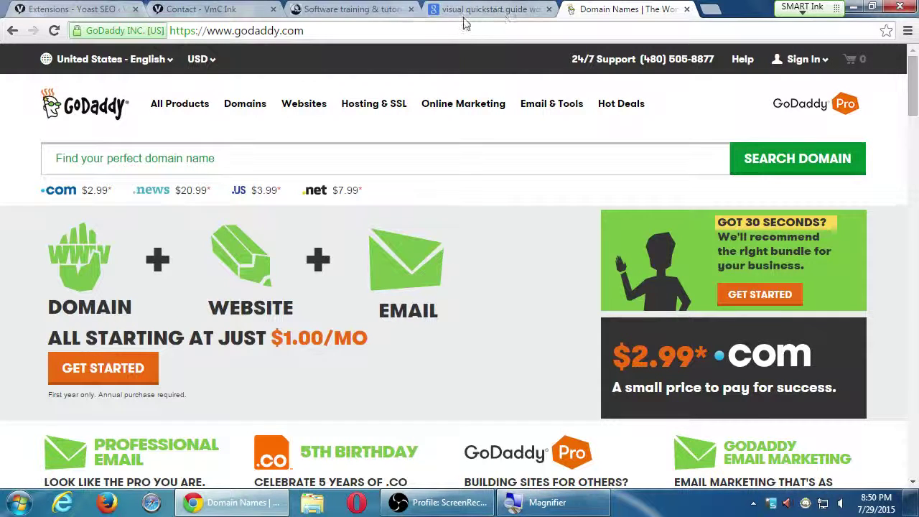
pyautogui.click(496, 30)
pyautogui.hotkey('ctrl', 'a')
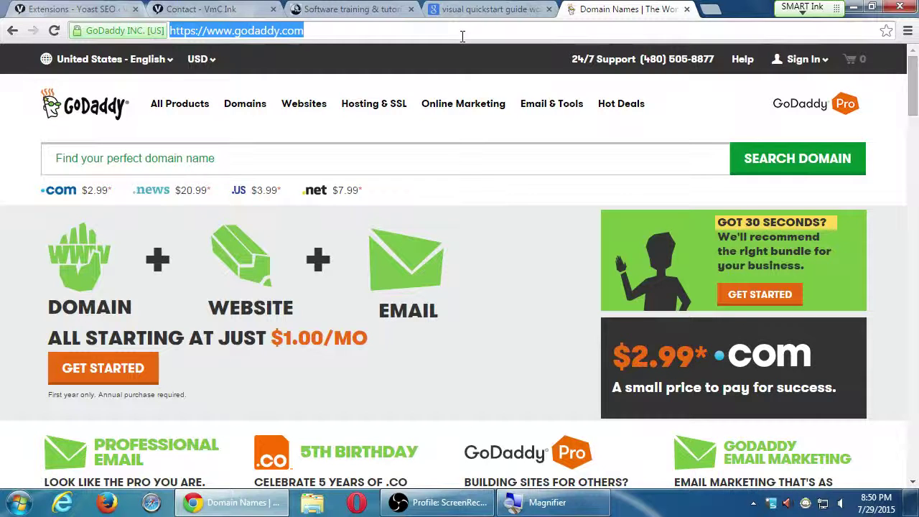
pyautogui.hotkey('ctrl', 'n')
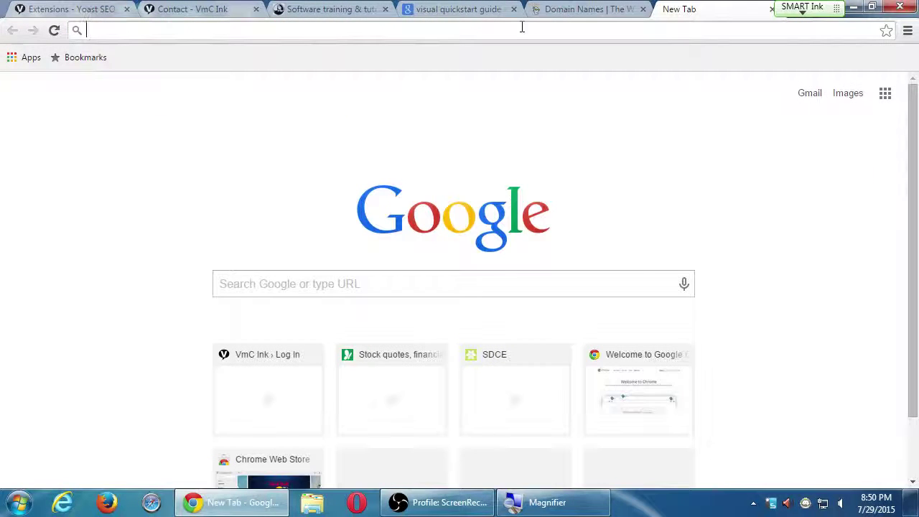
pyautogui.write('bluehost')
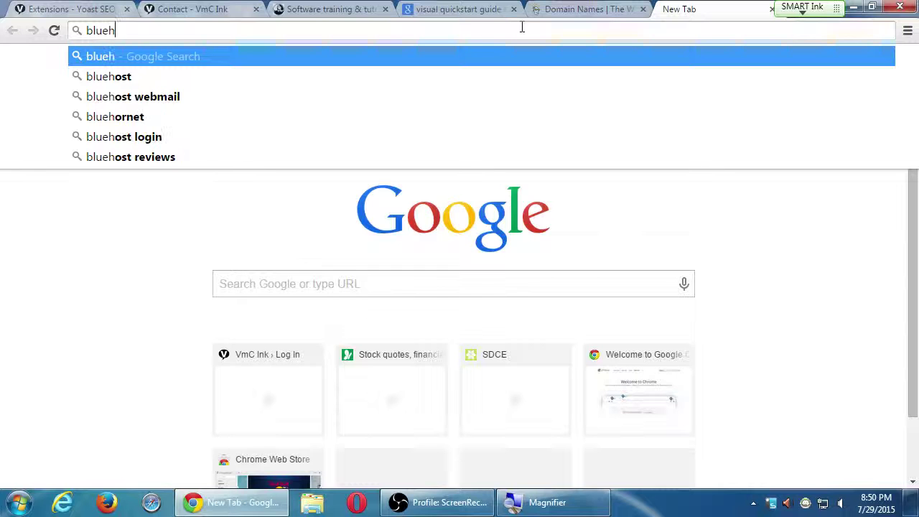
pyautogui.write('.co')
pyautogui.press('Return')
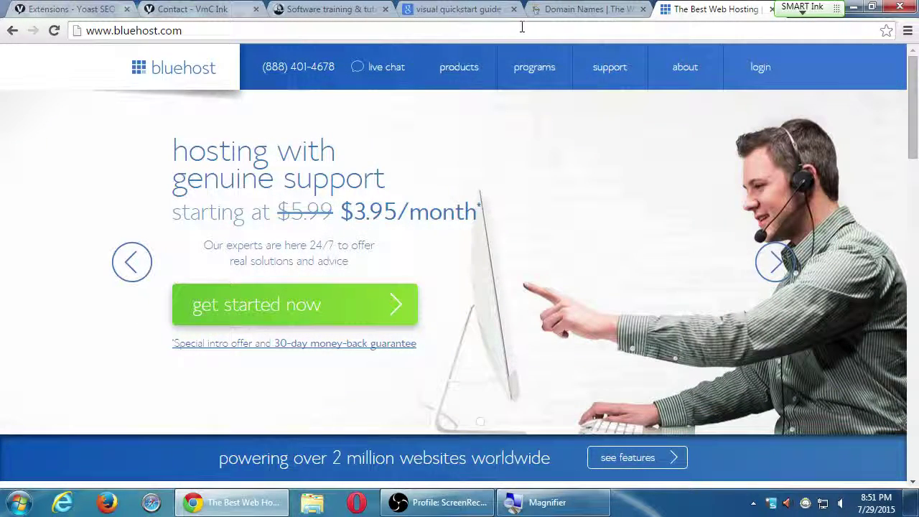
pyautogui.moveTo(485, 67)
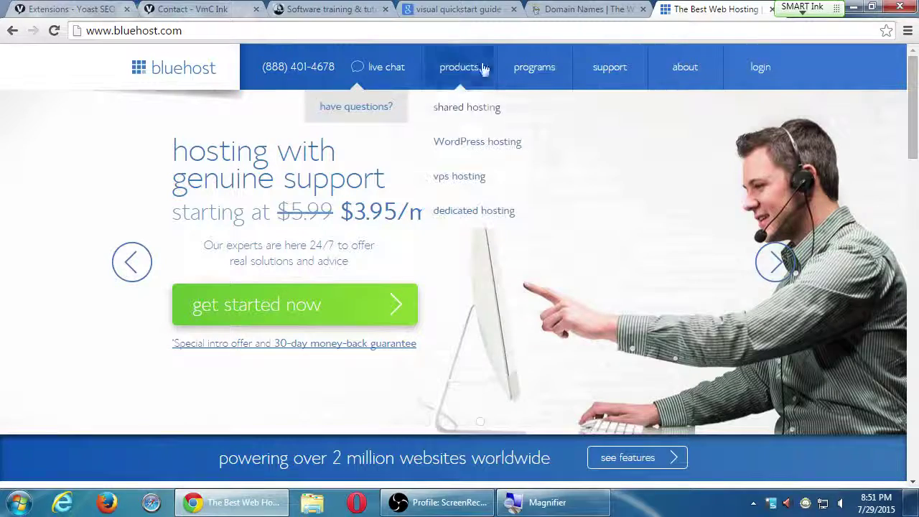